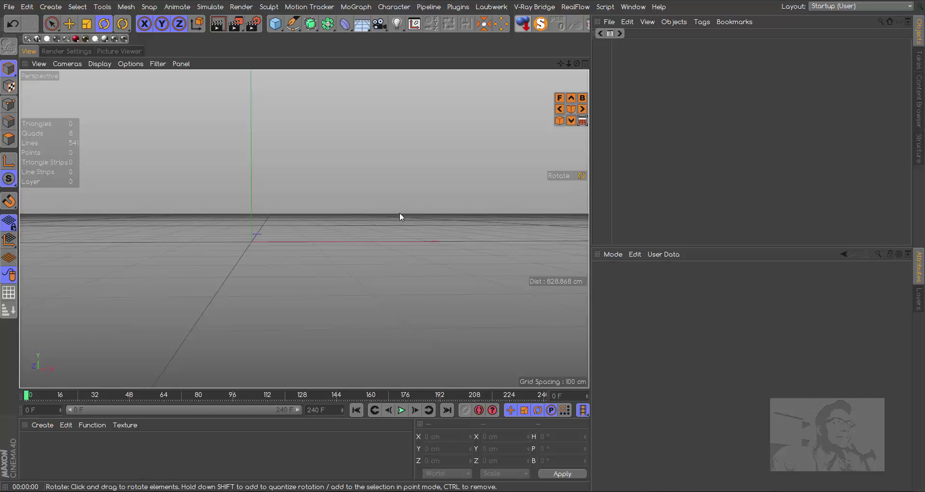
Create a new material and load Faixa de Pedestres.jpg as its Color texture without copying the image to the project location.
double_click(33, 444)
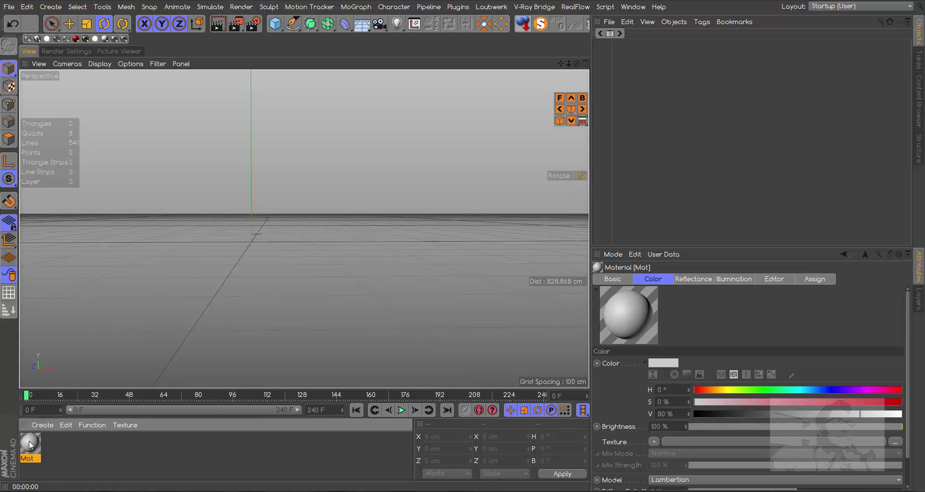
double_click(30, 443)
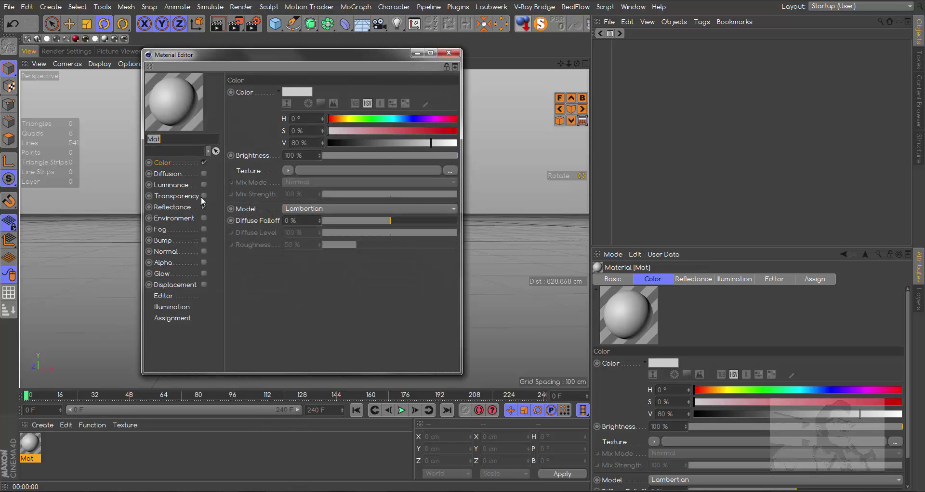
left_click(450, 170)
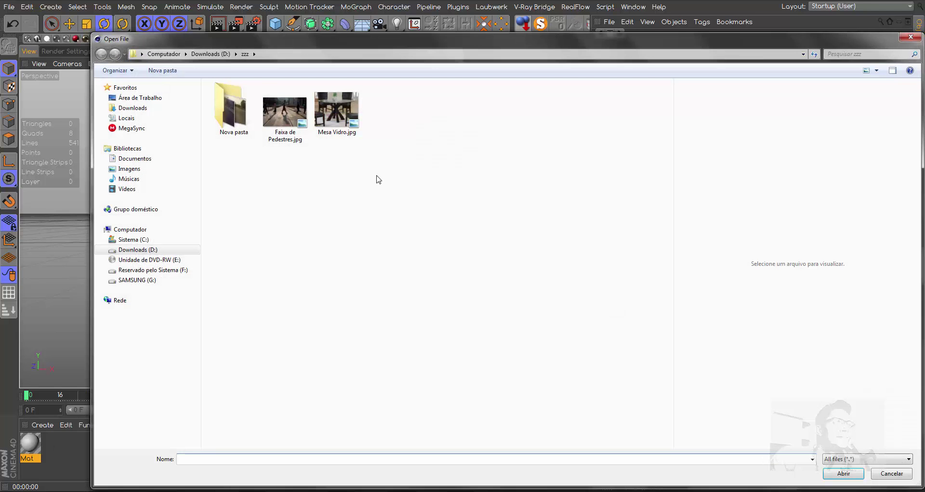
left_click(290, 114)
double_click(290, 115)
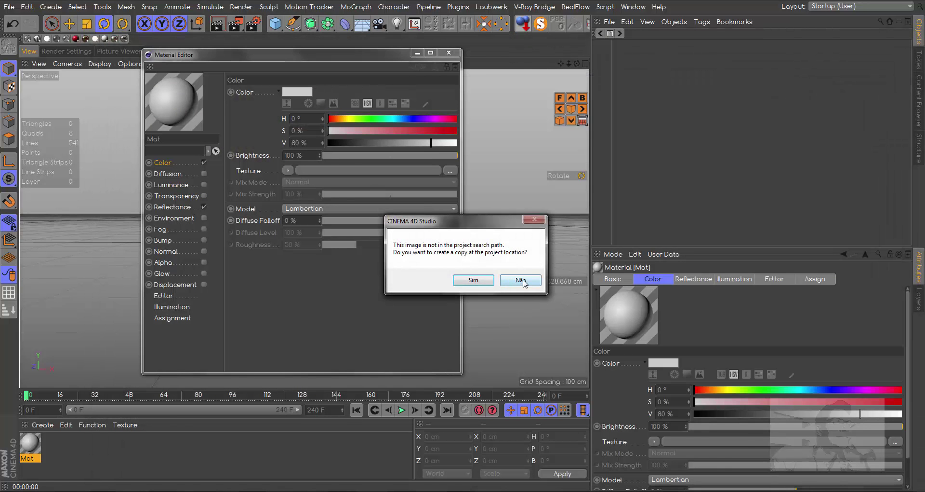
left_click(525, 284)
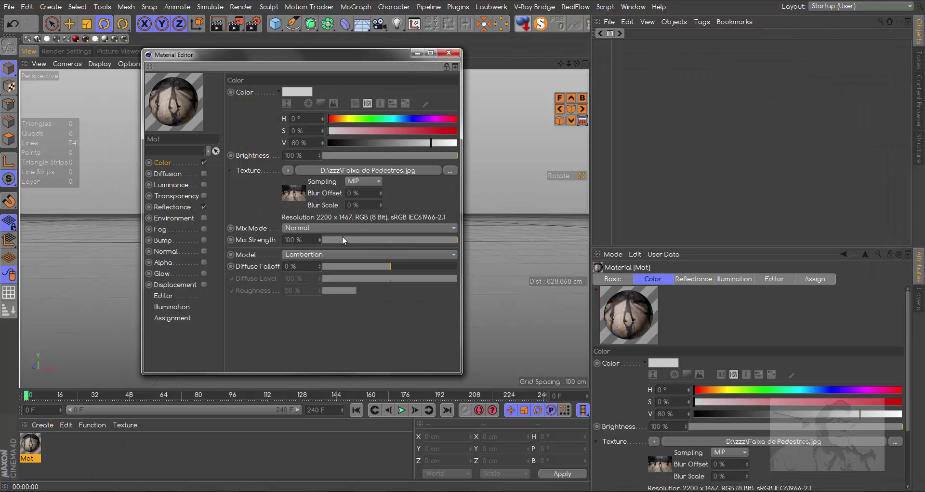
Add a Background object to the scene, keeping the material's texture details open beside the viewport.
left_click_drag(348, 61, 770, 99)
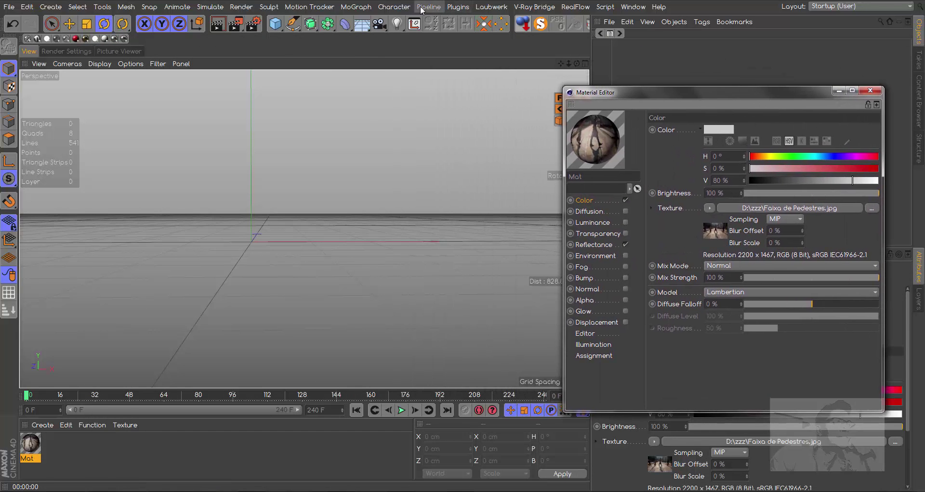
left_click(362, 24)
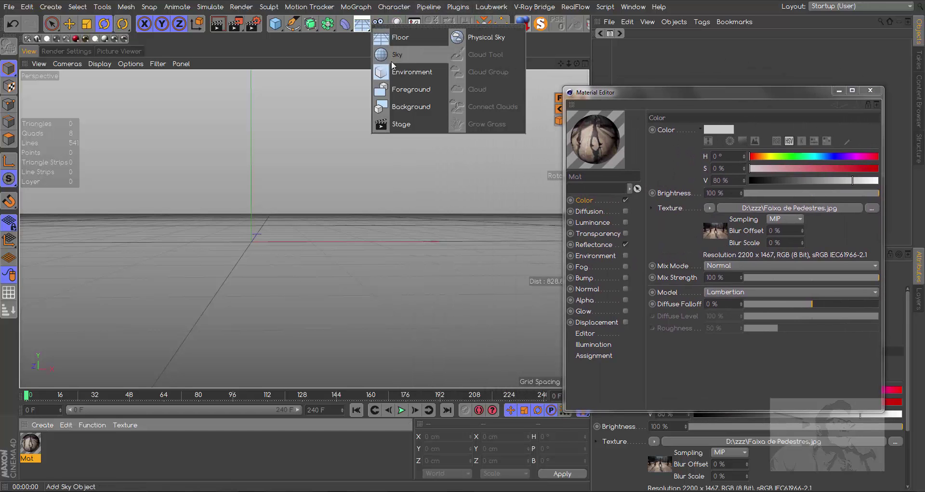
left_click(409, 106)
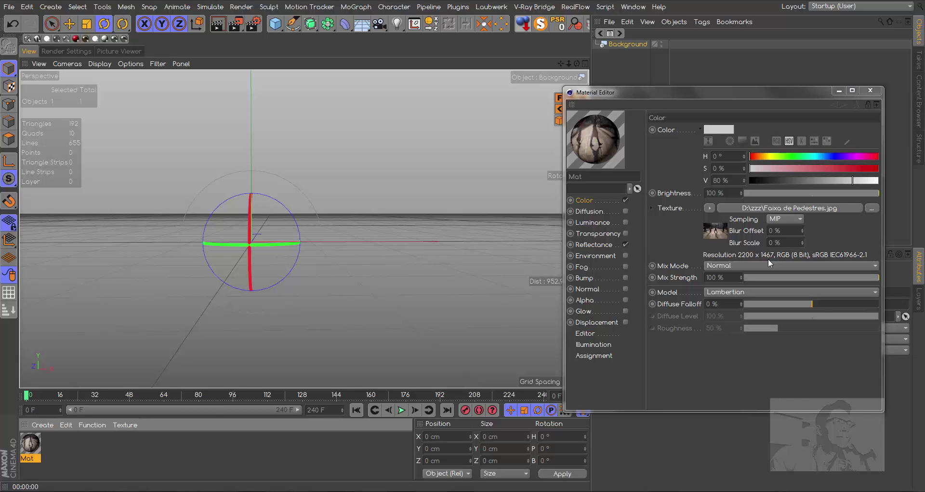
Set the render output size to 2200 x 1467 pixels to match the texture image.
left_click(74, 51)
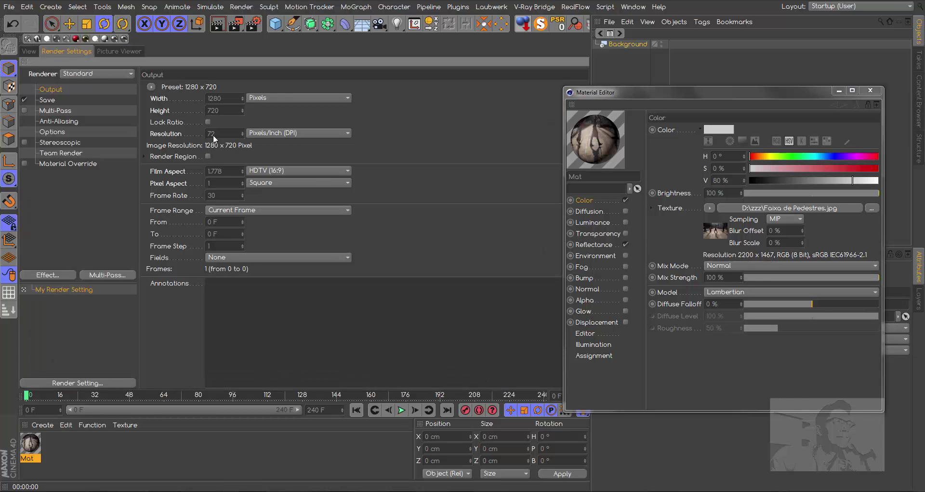
left_click(230, 101)
type("2200")
left_click_drag(224, 111, 188, 109)
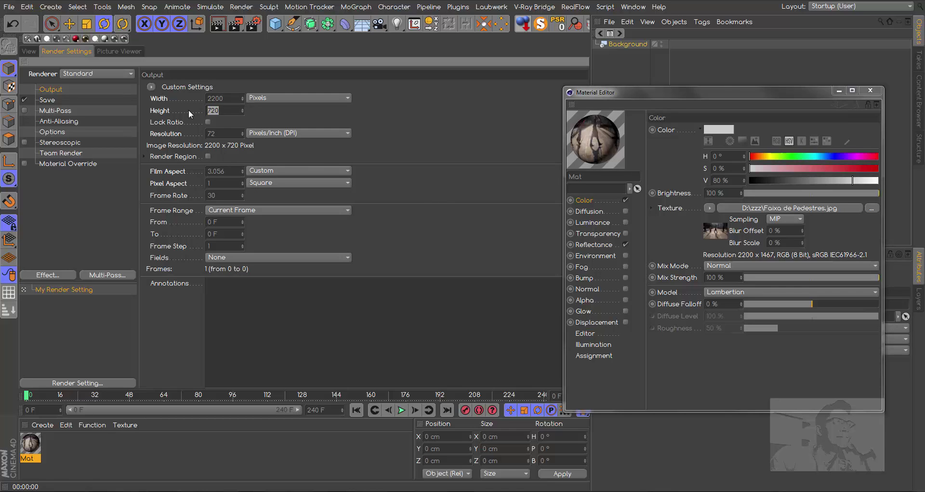
type("1467")
left_click(481, 298)
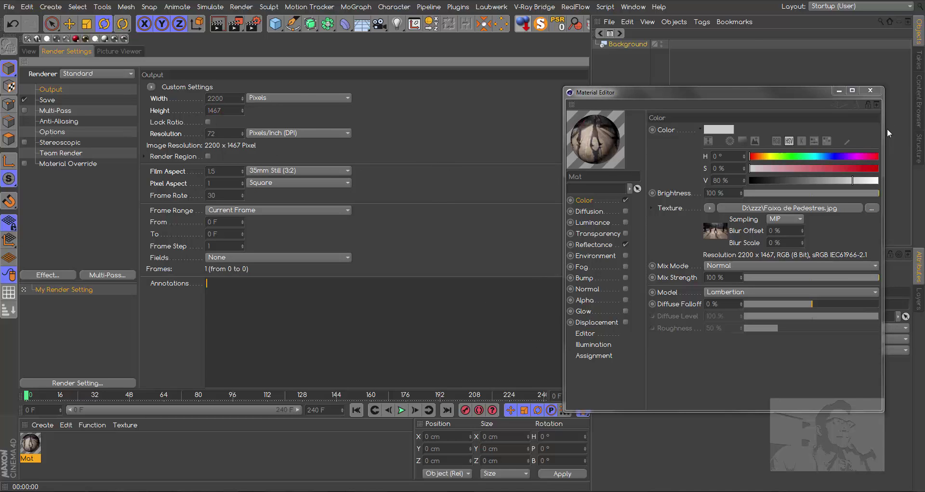
Close the material editor and apply the crosswalk photo material to the Background object.
left_click(870, 90)
left_click(29, 51)
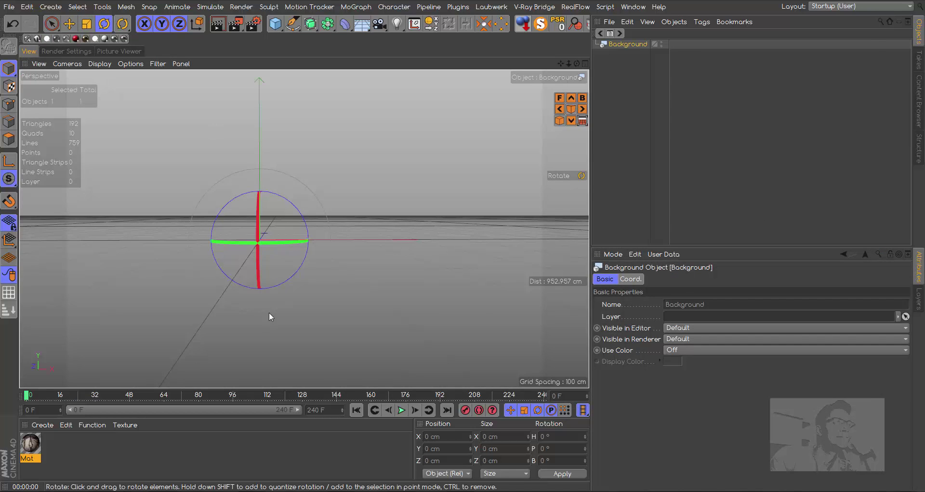
left_click_drag(31, 443, 633, 44)
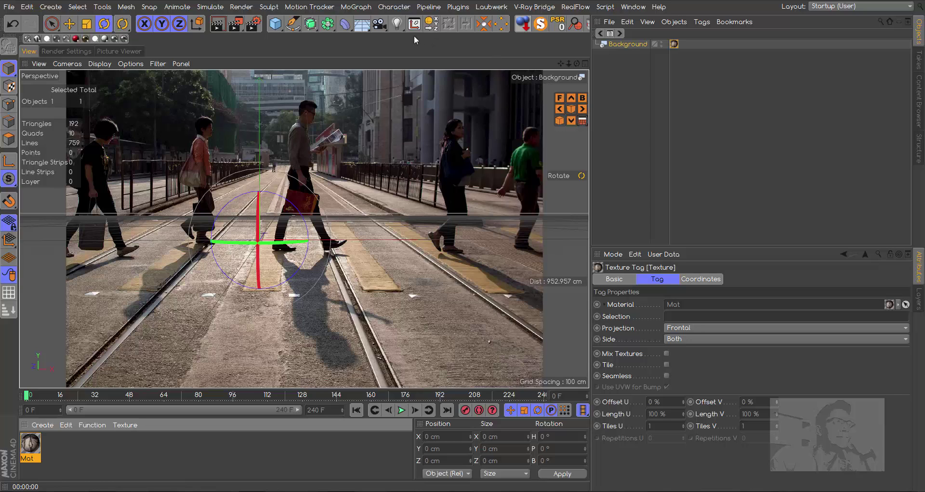
Add a Floor object textured with the crosswalk photo material and place it below Background in the object hierarchy.
left_click(362, 24)
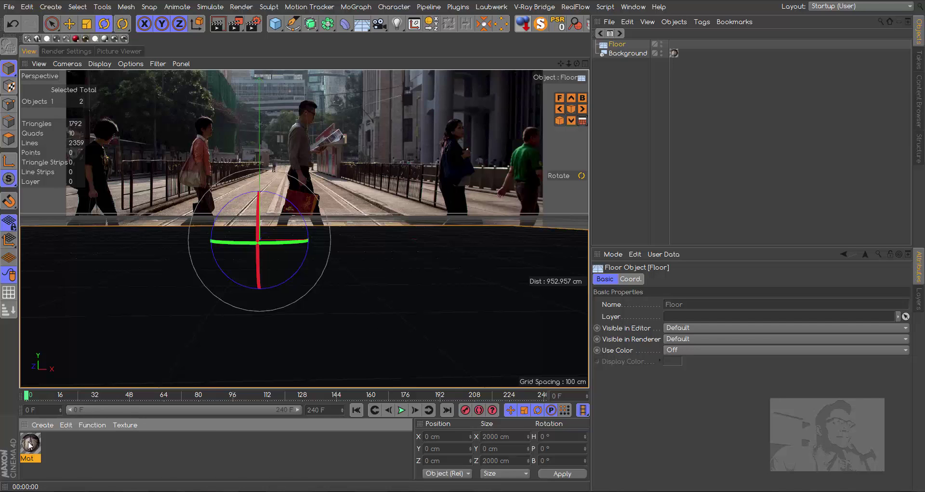
left_click_drag(553, 121, 620, 42)
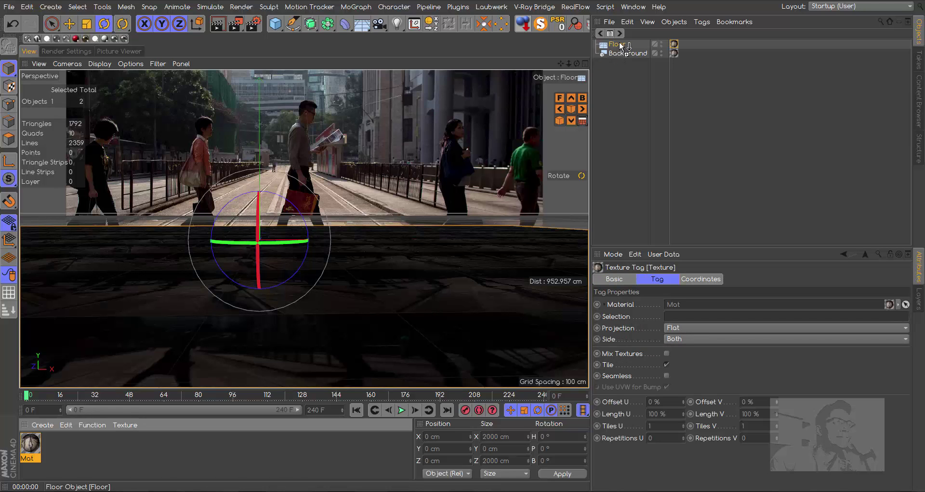
left_click_drag(616, 86, 616, 87)
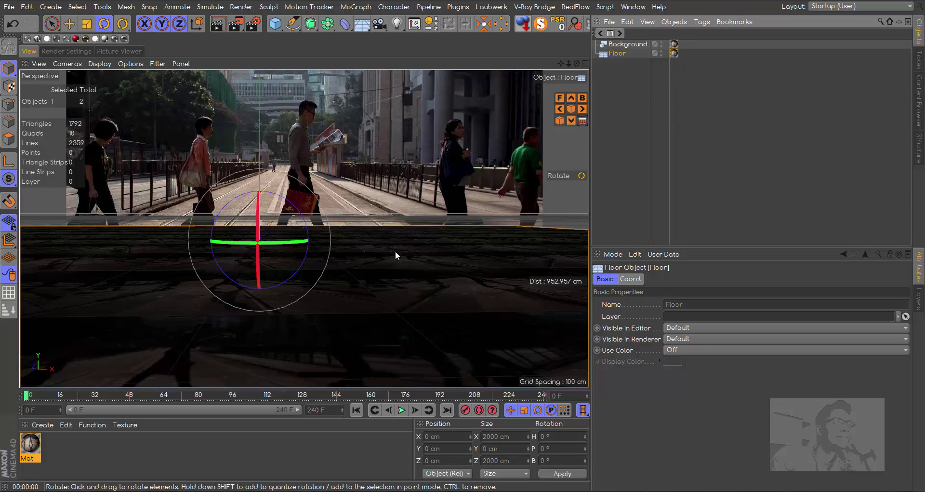
Set the projection of the Floor's texture tag to Frontal.
left_click(674, 53)
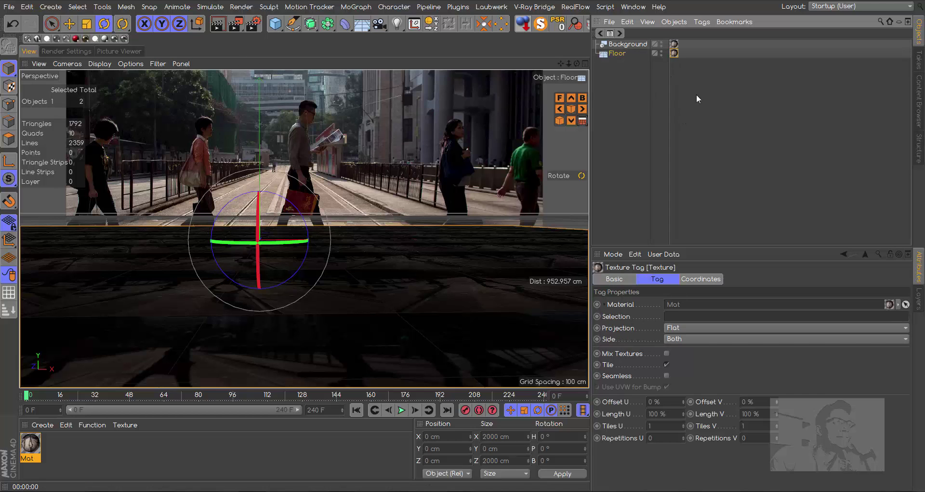
left_click(681, 329)
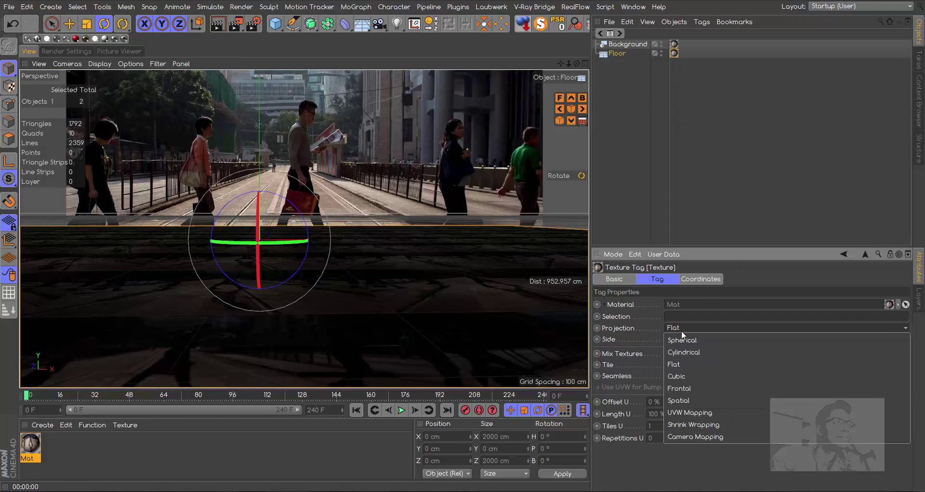
left_click(691, 389)
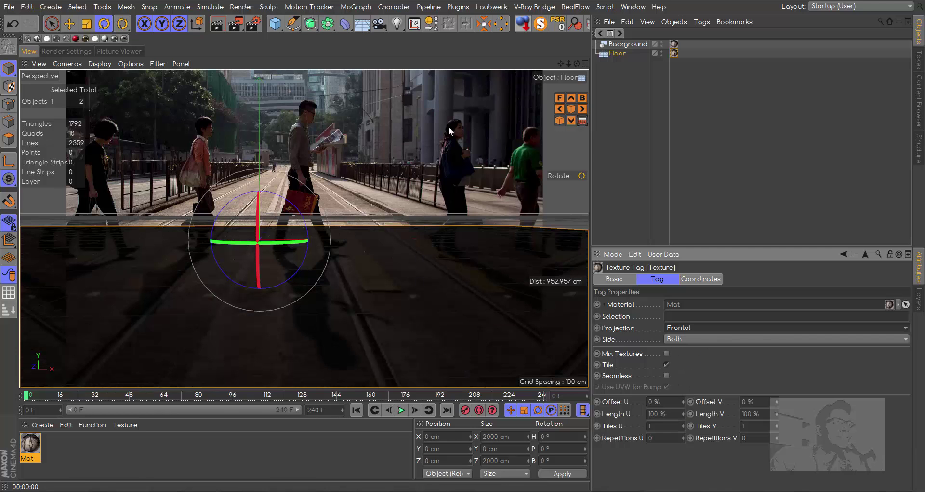
Test-render the perspective view and narrow the viewport to fit the width of the background image.
left_click(218, 25)
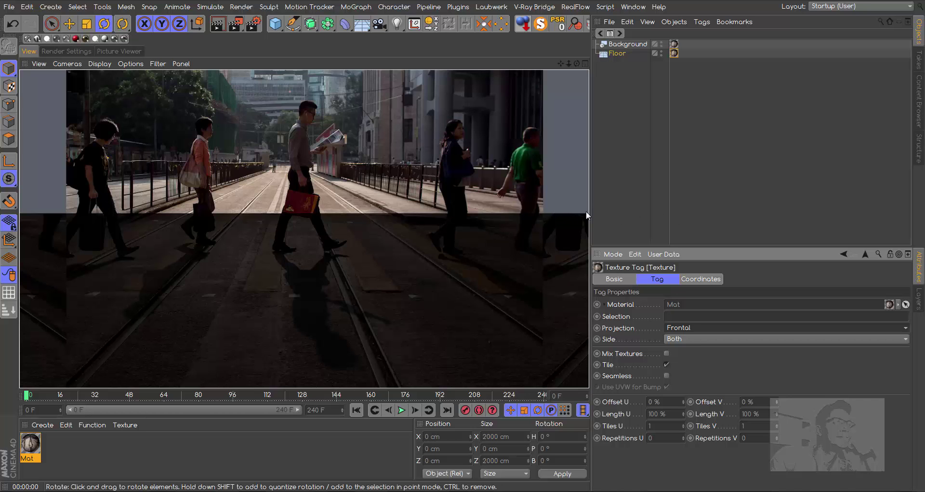
left_click_drag(590, 194, 499, 193)
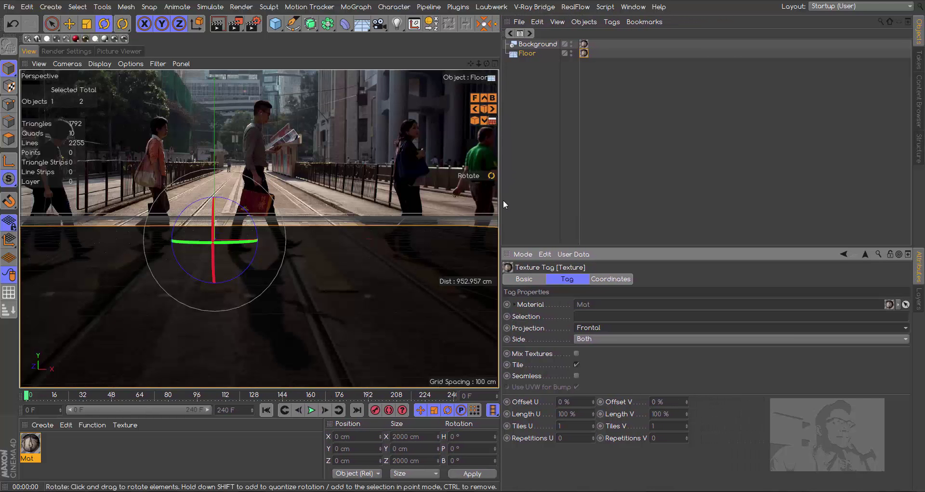
left_click_drag(501, 204, 505, 204)
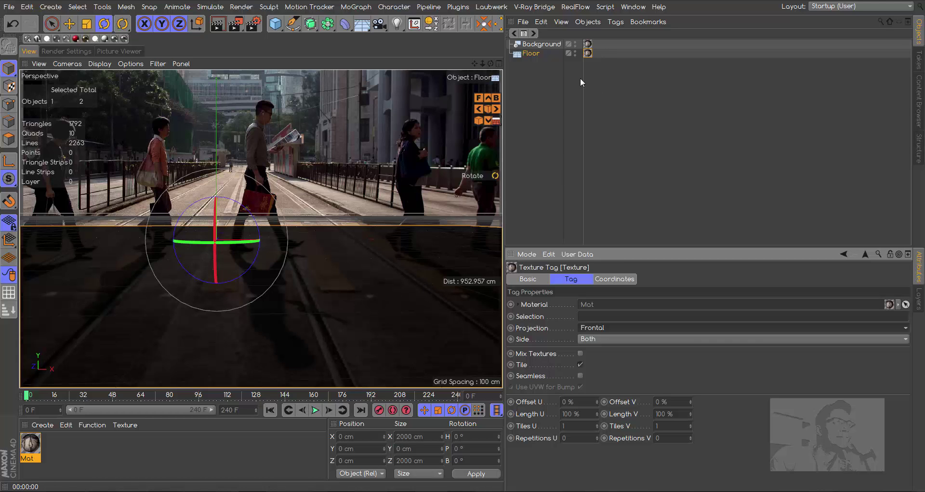
Add a Compositing tag with Compositing Background enabled to the Floor and test-render the view.
right_click(535, 51)
mouse_move(596, 4)
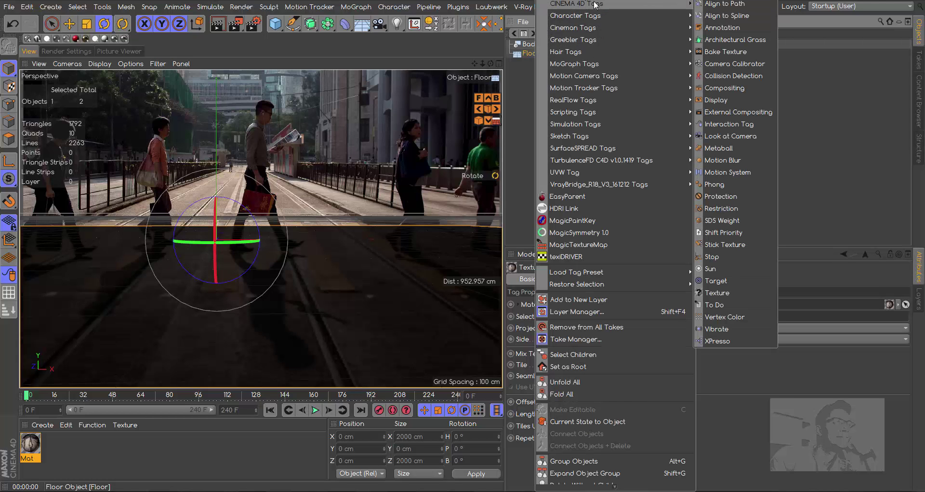
left_click(736, 89)
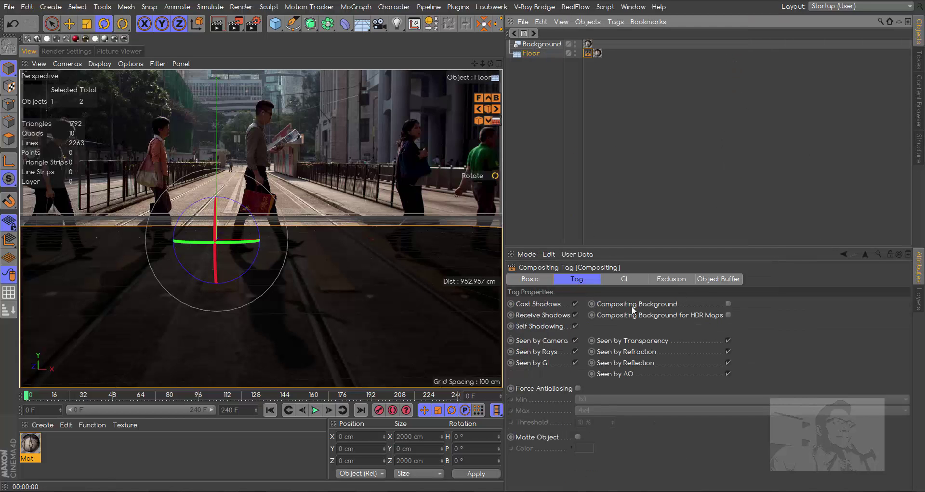
left_click(728, 304)
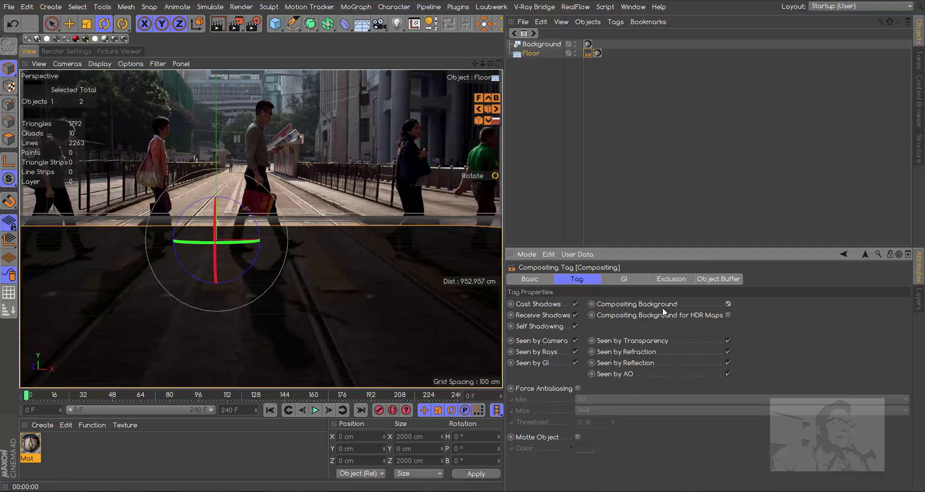
left_click(218, 23)
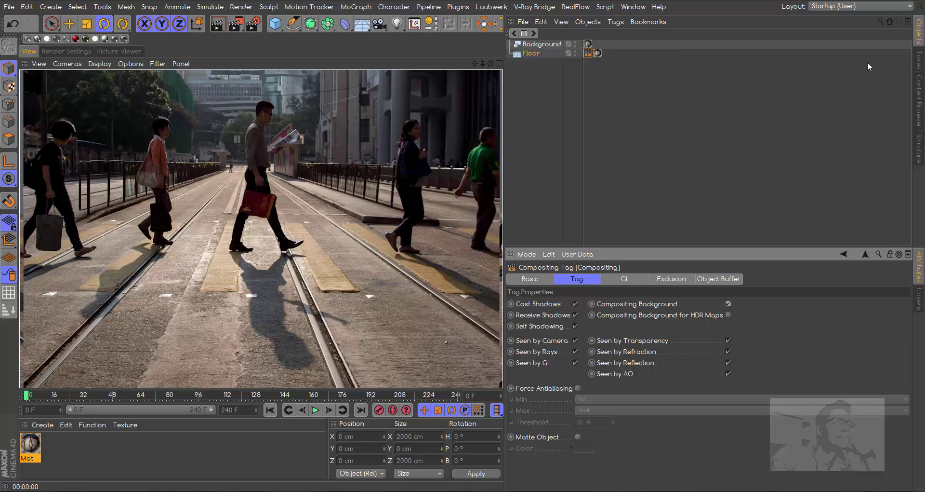
Load the potted Diffenbachia plant from the content library into the scene.
left_click(919, 93)
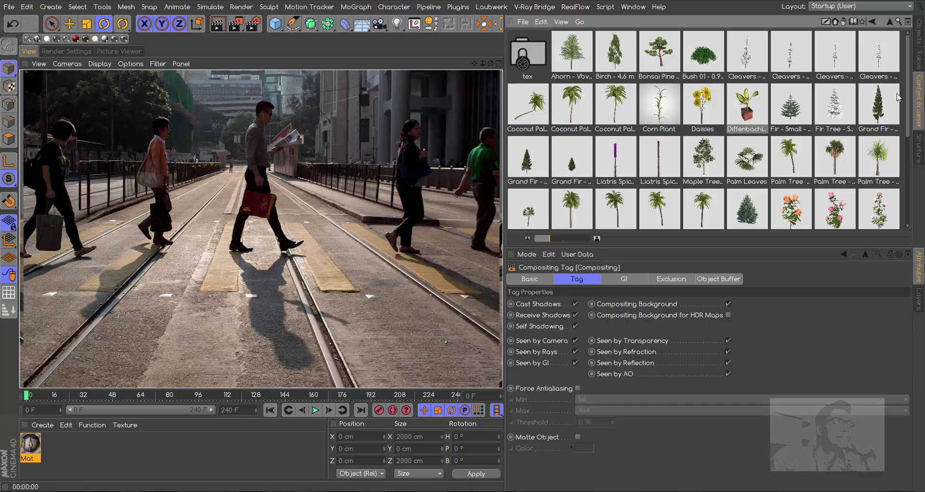
left_click(747, 110)
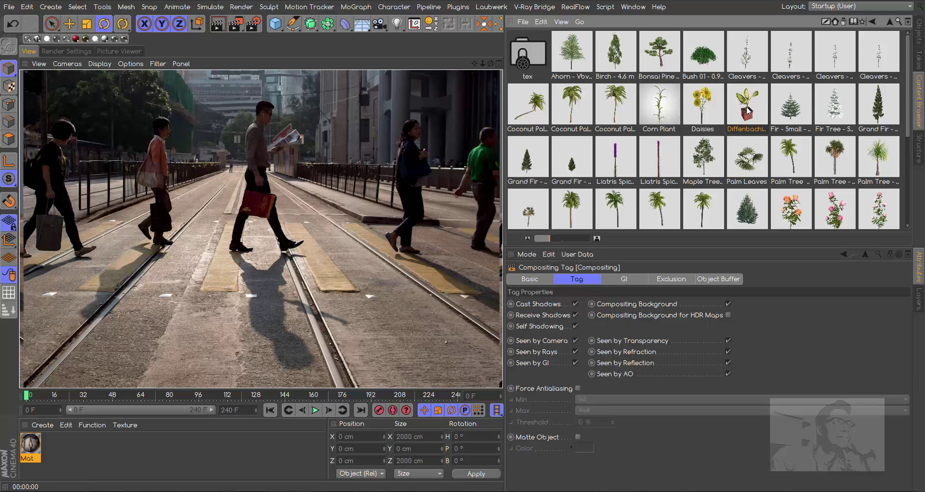
double_click(748, 110)
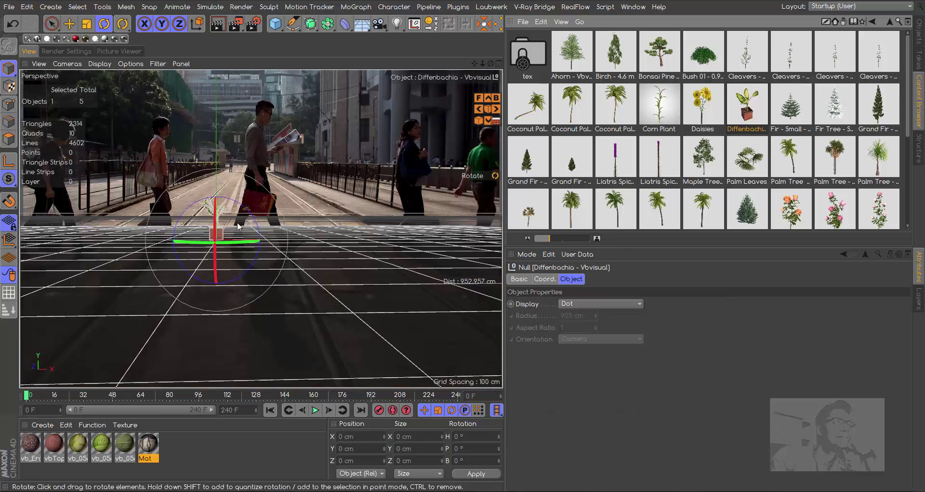
Move the Diffenbachia plant about -30 cm along the X axis.
left_click(921, 38)
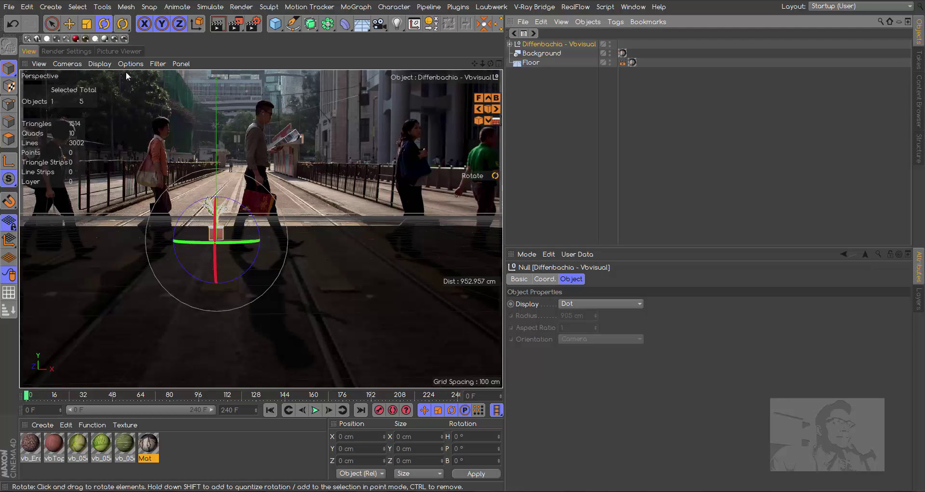
left_click(69, 23)
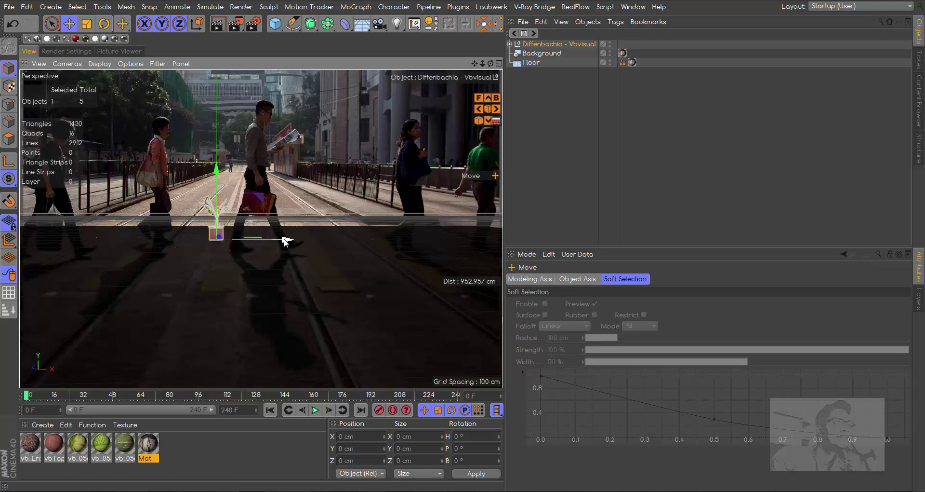
left_click_drag(285, 241, 270, 244)
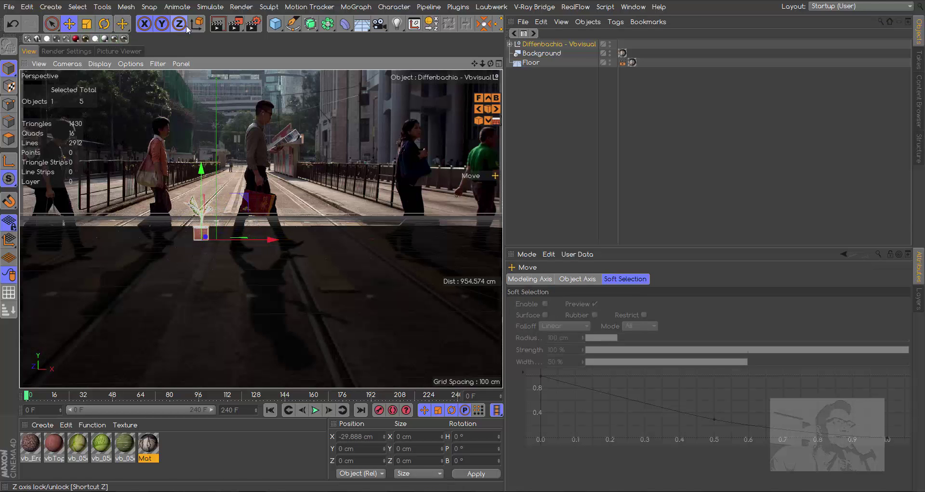
Render the scene to the Picture Viewer and examine how the plant sits on the street.
left_click(236, 23)
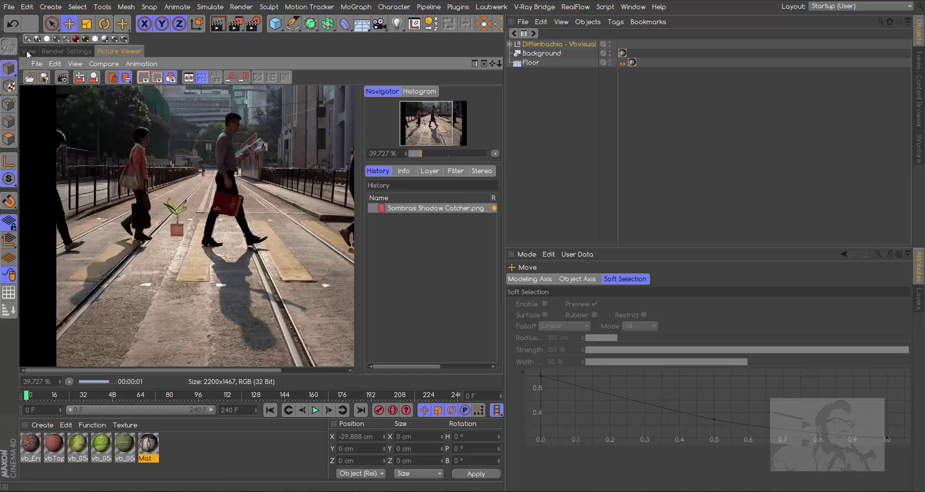
left_click(28, 52)
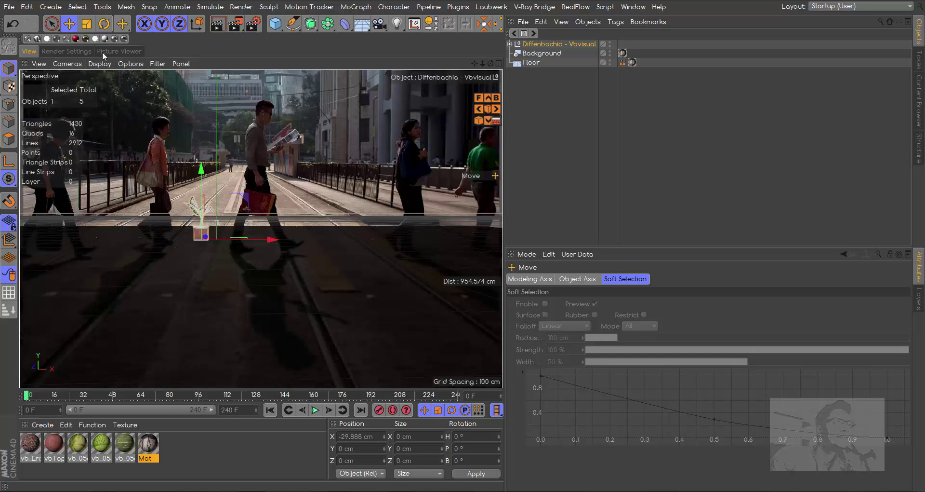
left_click(67, 51)
left_click(110, 50)
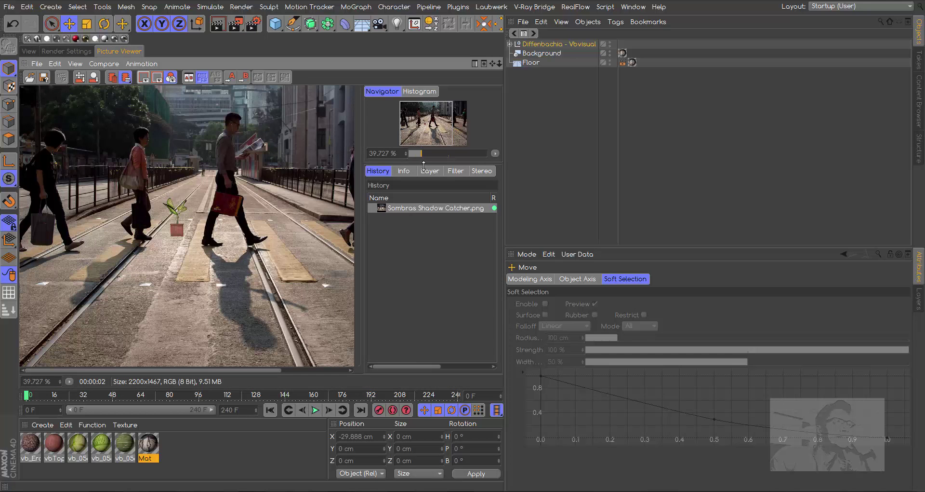
Remove all images from the render history and return to the perspective view.
right_click(404, 209)
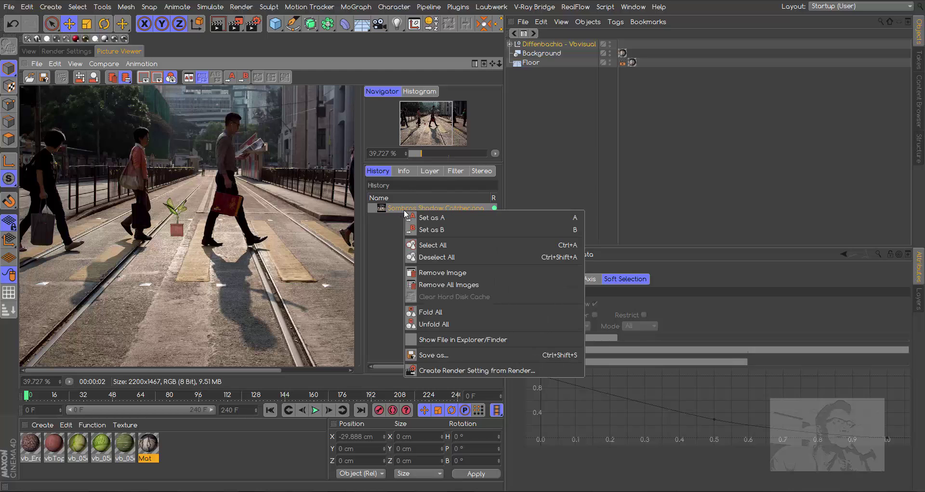
left_click(441, 283)
left_click(28, 51)
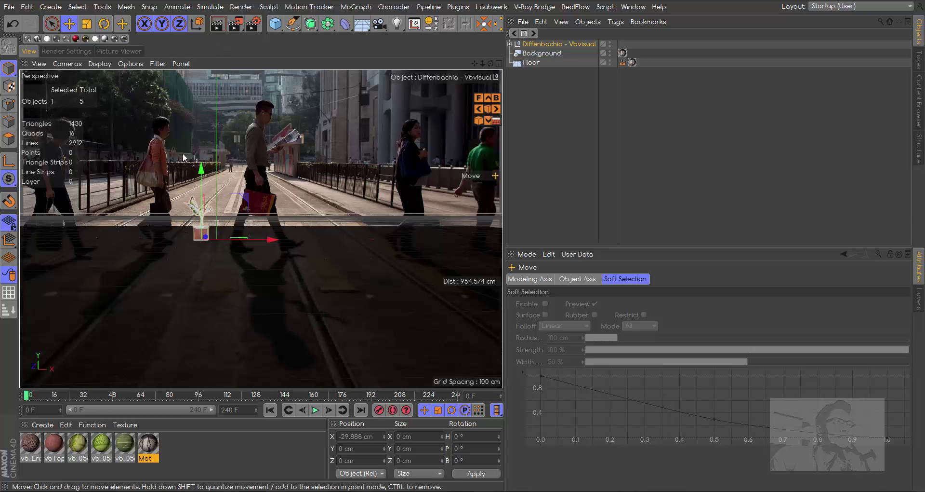
Rotate the Diffenbachia plant to a 24° heading and drop it to the floor in a wider viewport.
left_click(104, 24)
left_click_drag(179, 241, 207, 242)
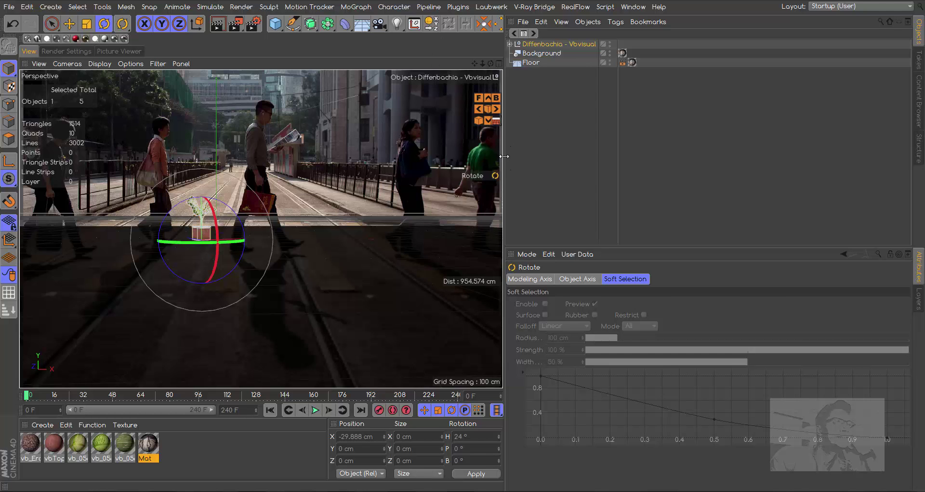
left_click_drag(504, 156, 622, 170)
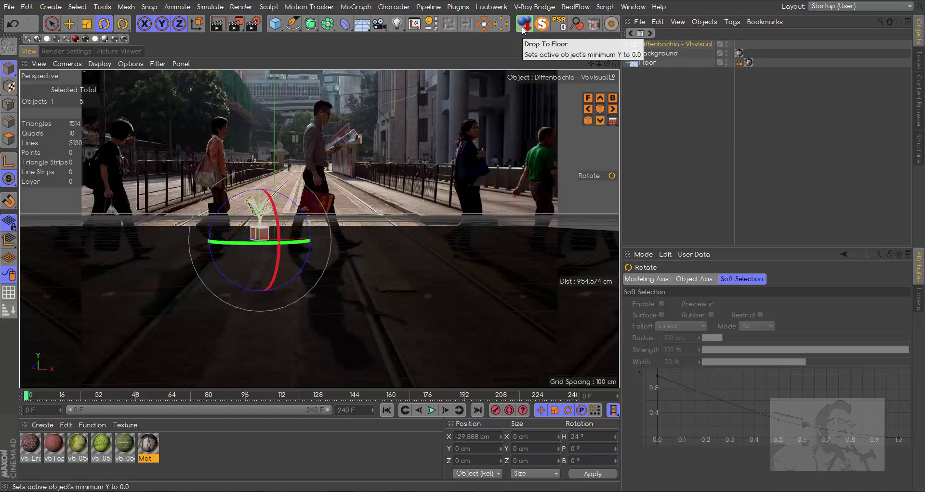
left_click(523, 27)
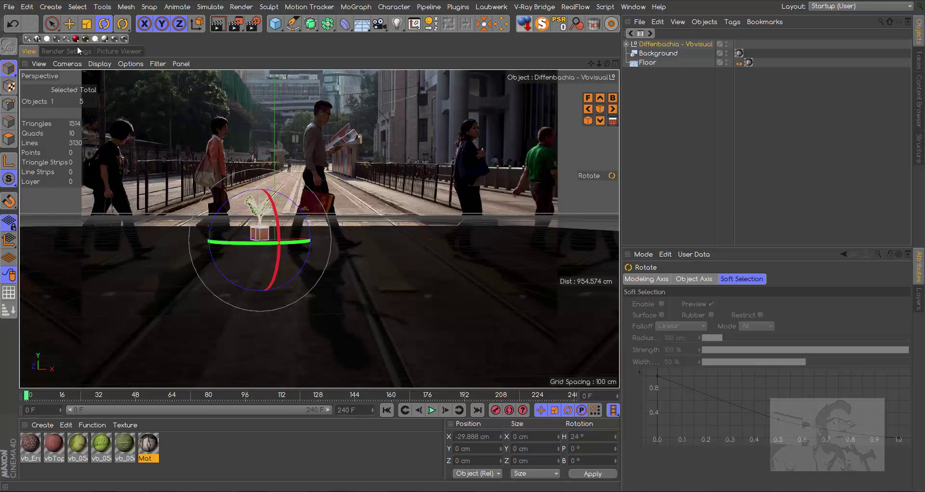
Add an Infinite Light and raise it to about 109 cm on the Y axis.
left_click(69, 23)
left_click(395, 24)
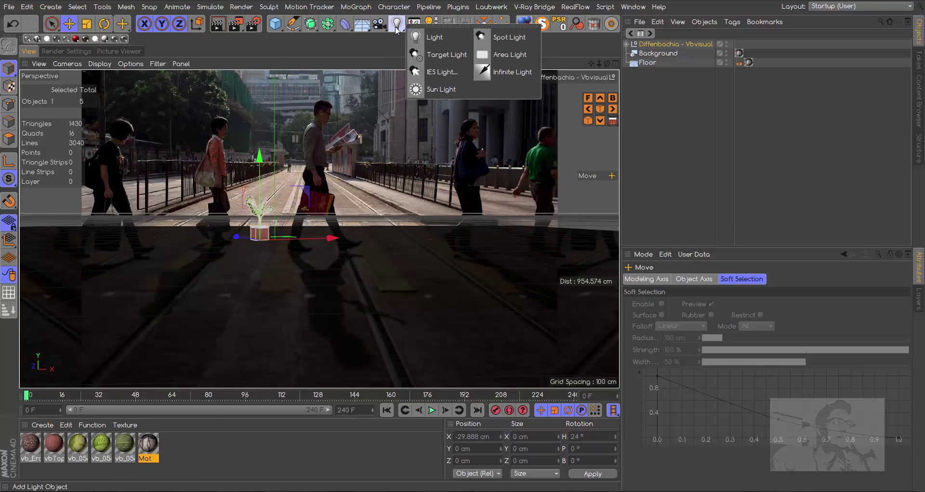
left_click(524, 74)
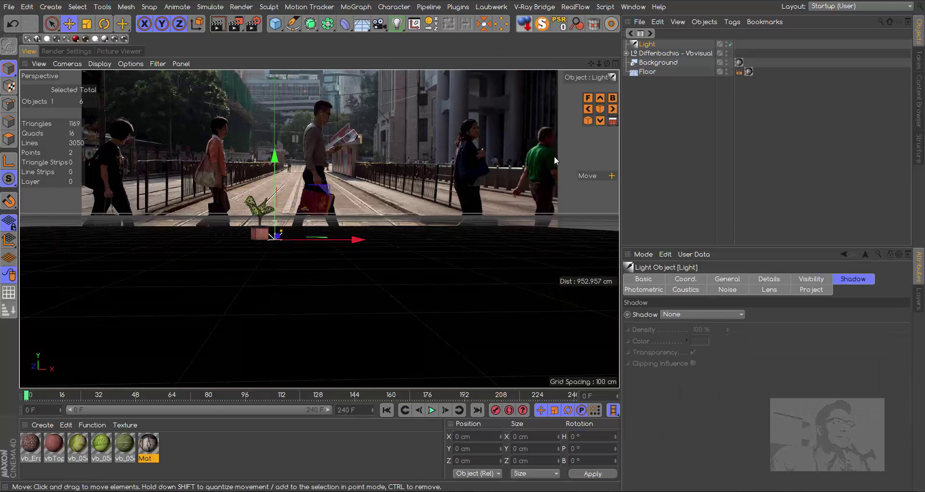
left_click_drag(278, 163, 312, 116)
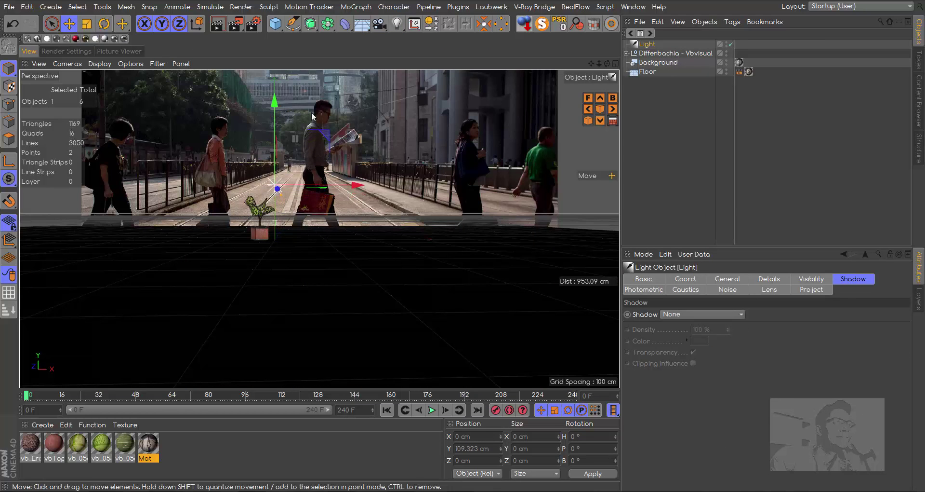
Enable the display of shadows in the perspective viewport.
left_click(101, 64)
mouse_move(120, 63)
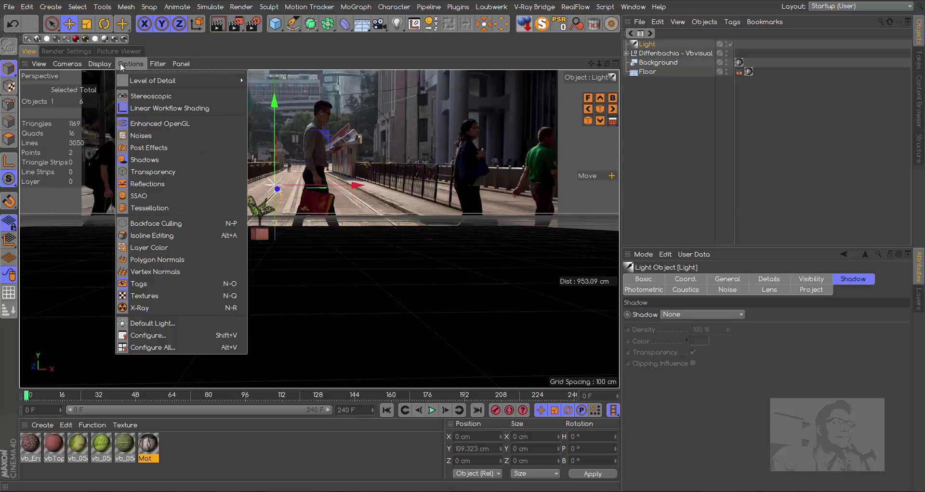
left_click(141, 160)
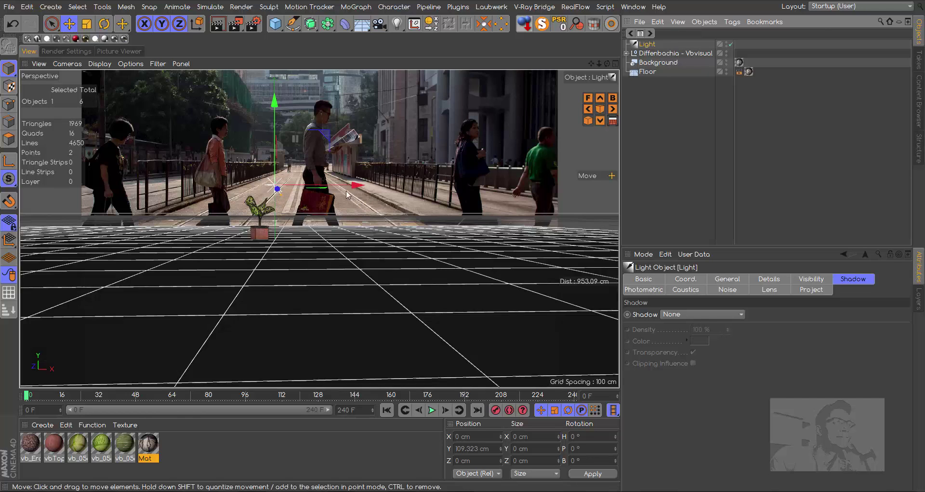
Move the light to about X 82 cm and Y 88 cm, and rotate its pitch to about -96°.
left_click_drag(354, 188, 434, 202)
left_click_drag(354, 147, 353, 159)
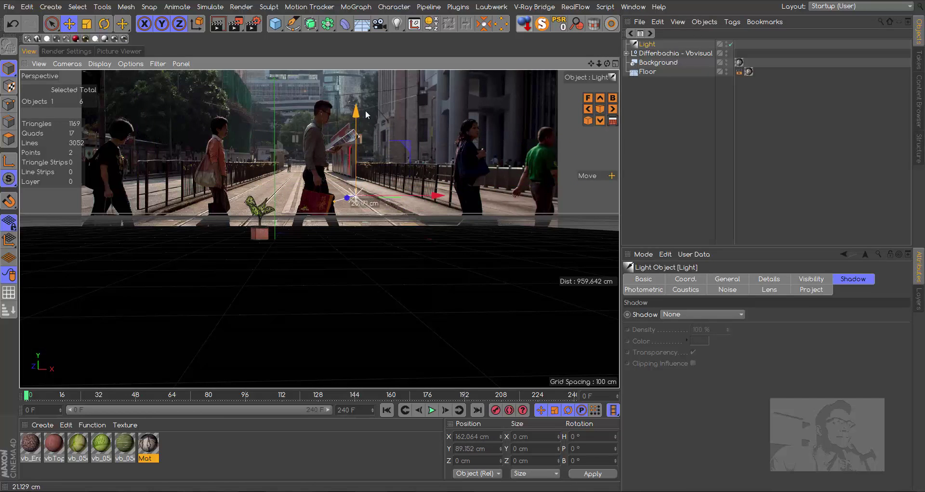
left_click_drag(437, 200, 398, 200)
key("r")
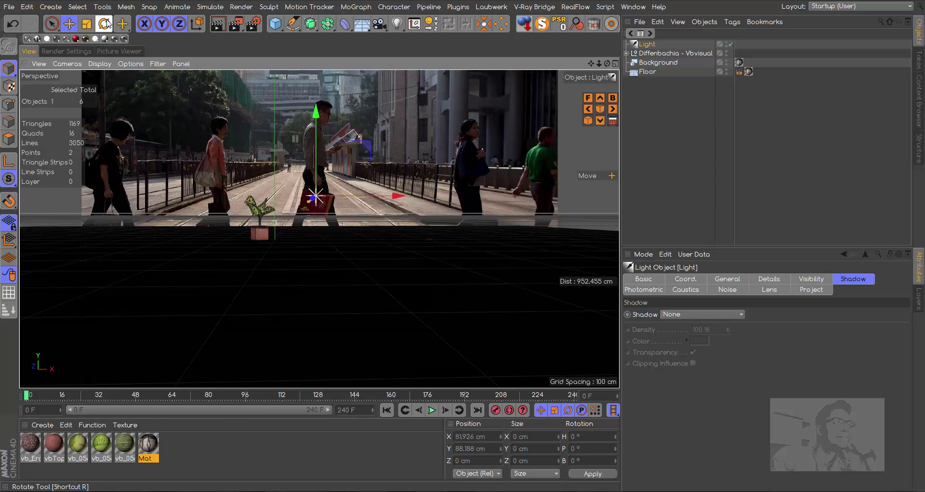
left_click_drag(317, 230, 305, 114)
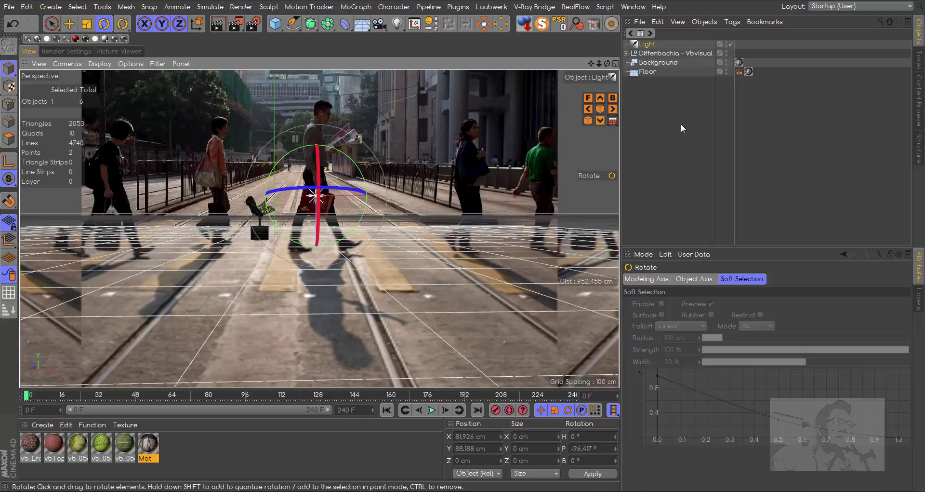
Set the light's shadow type to Shadow Maps (Soft).
left_click(649, 44)
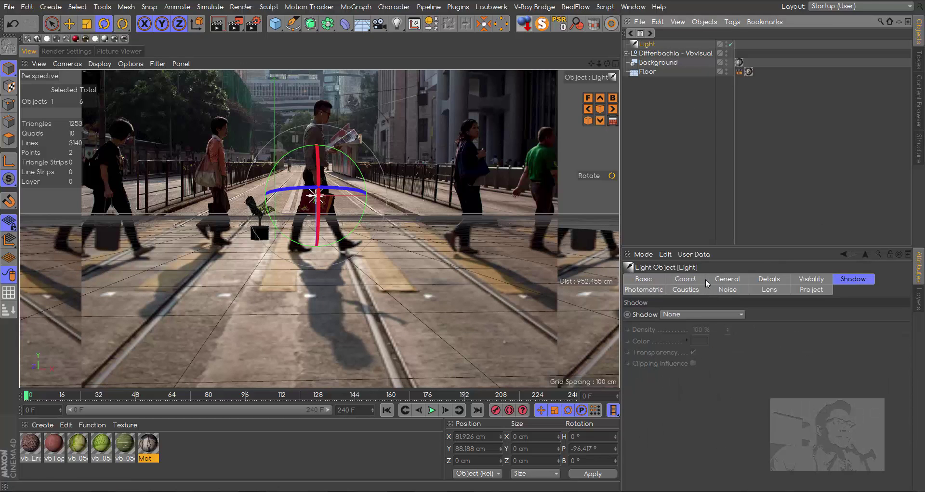
left_click(725, 279)
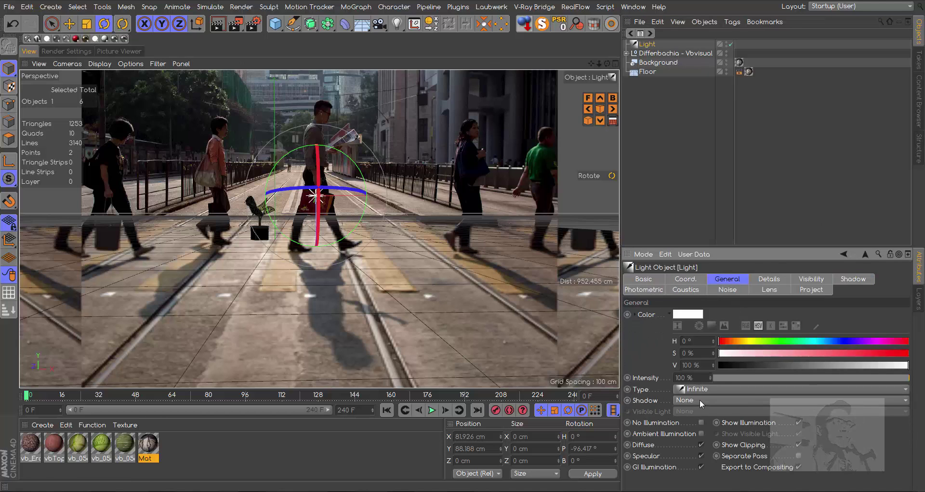
left_click(699, 399)
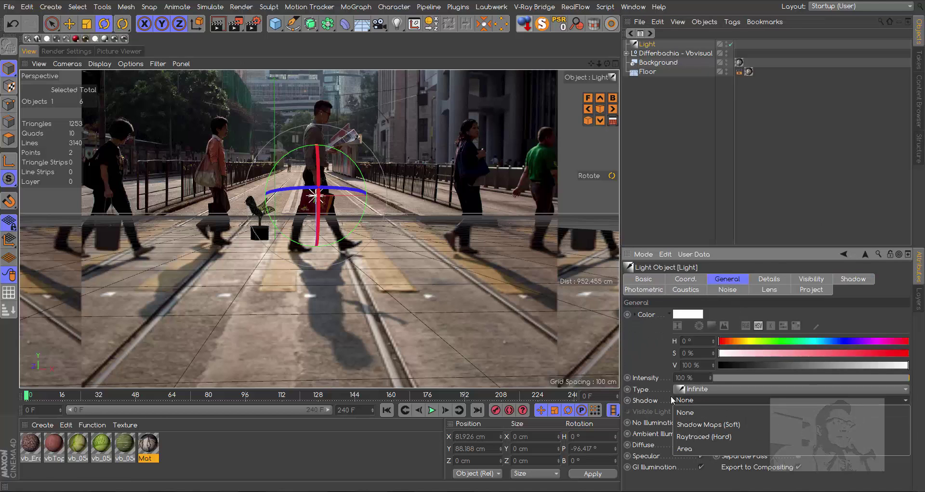
left_click(719, 424)
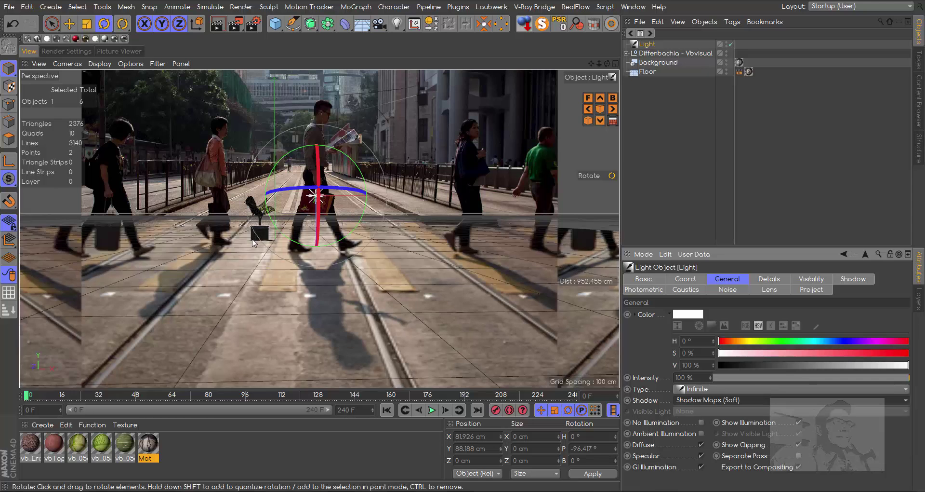
Rotate the light to about 3.7° heading and -168° pitch, and set the viewport display to Gouraud Shading.
left_click_drag(318, 168, 306, 85)
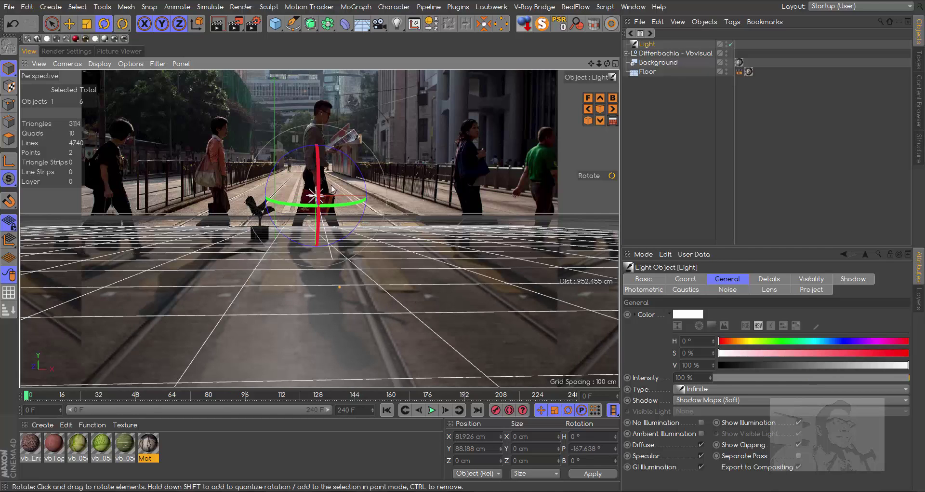
left_click_drag(326, 205, 335, 208)
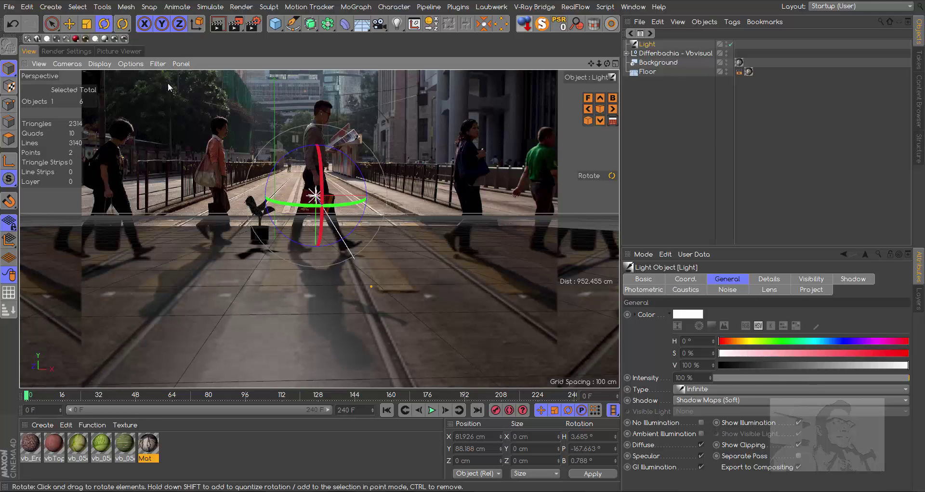
left_click(100, 64)
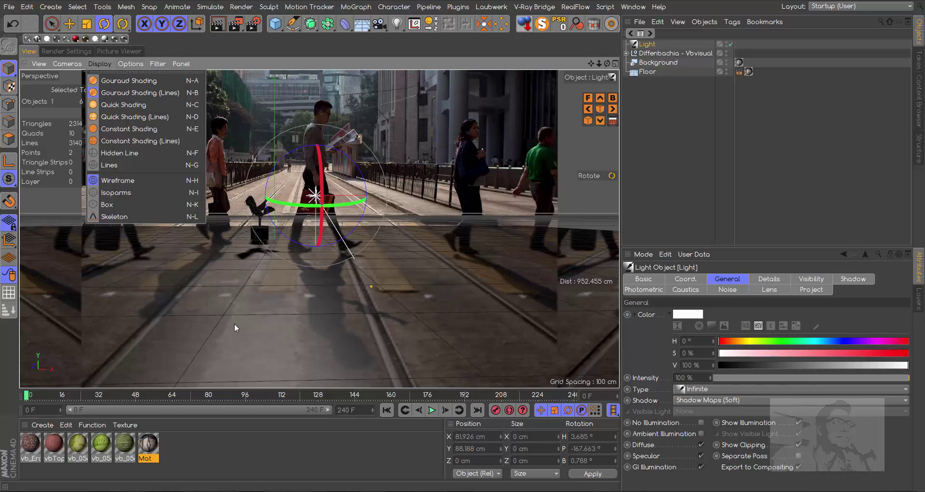
left_click(149, 80)
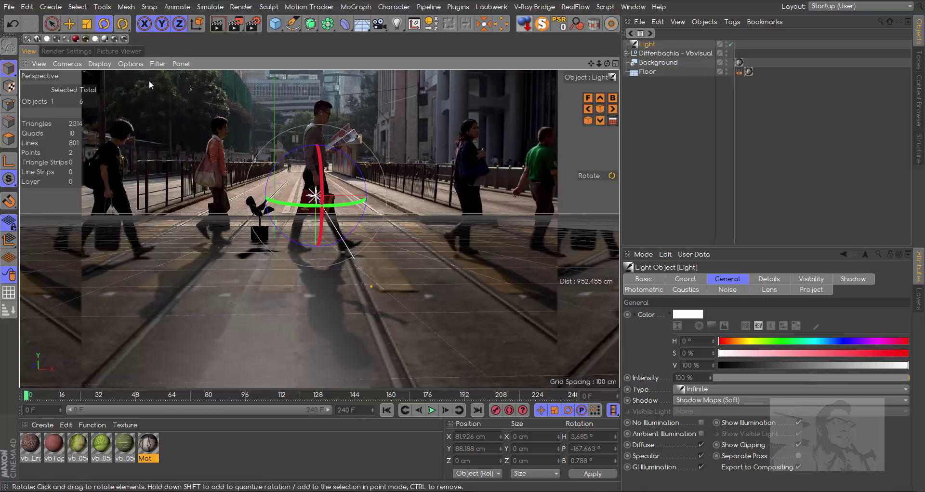
Adjust the light's pitch to about -171° and test-render the view.
left_click_drag(322, 156, 316, 163)
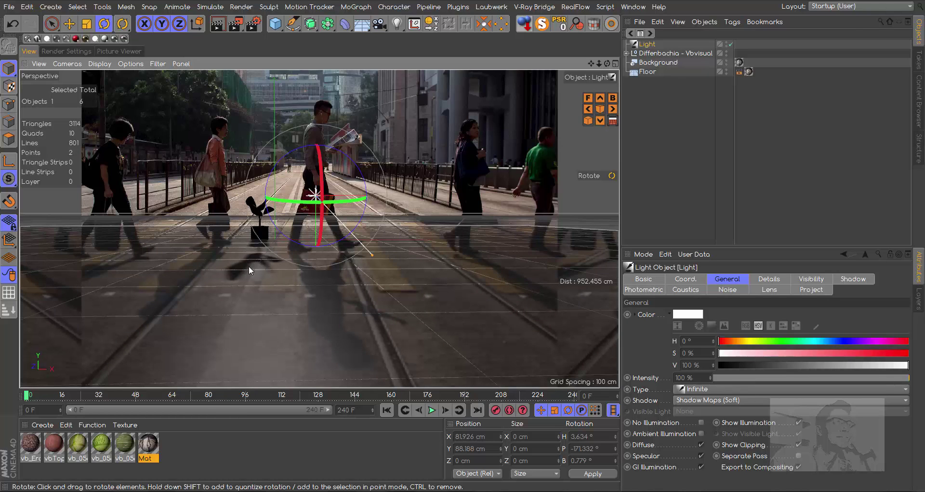
left_click(218, 23)
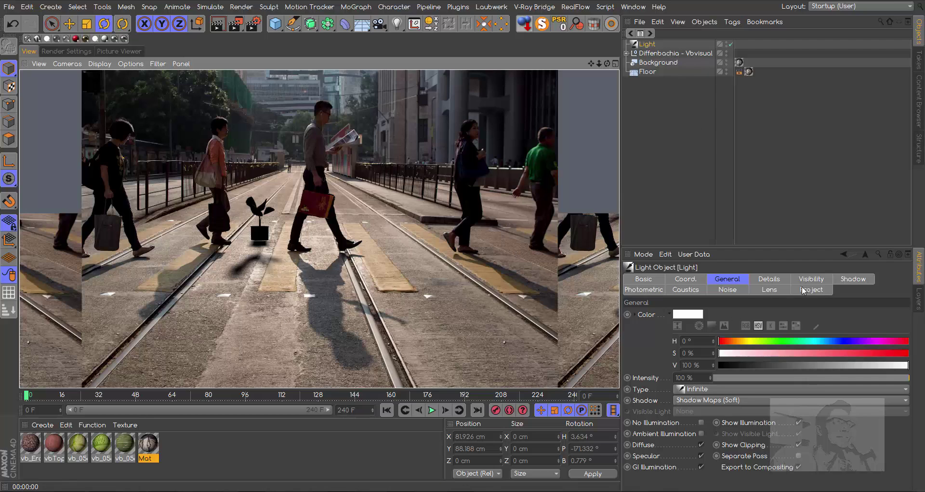
Set the light's shadow map resolution to 1500x1500 and test-render the view.
left_click(867, 280)
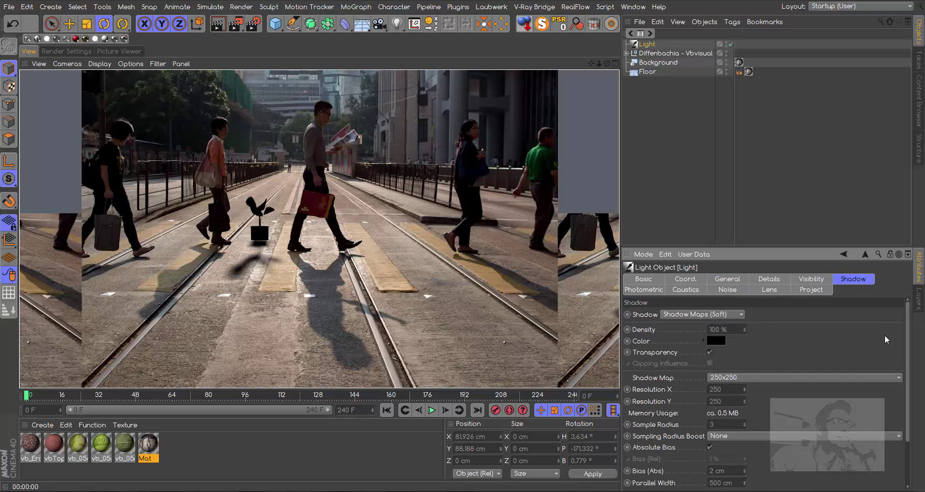
left_click(744, 377)
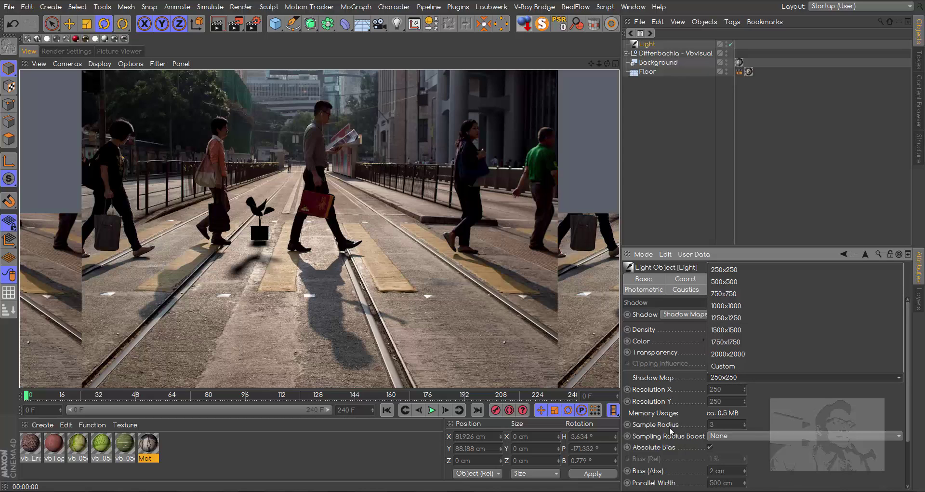
left_click(740, 329)
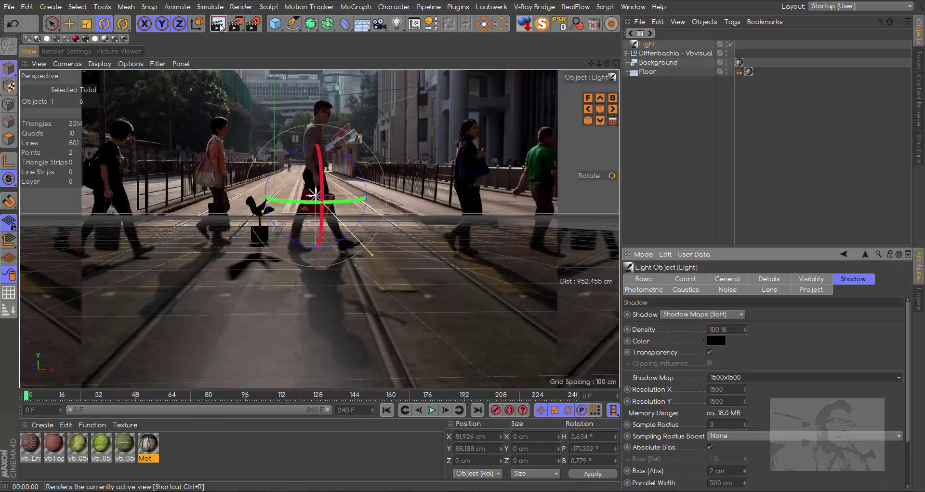
left_click(218, 23)
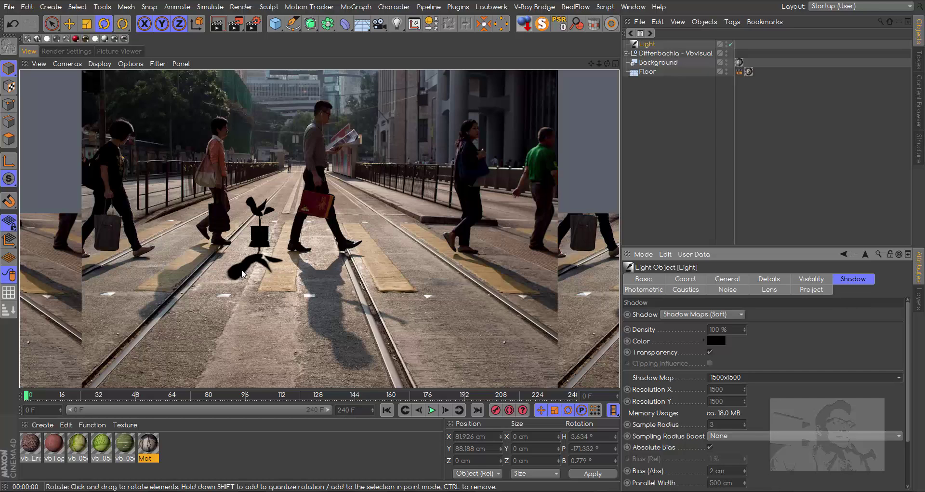
Change the light's shadow color to a very dark teal, about 179° hue and 11% value, and test-render the view.
left_click(720, 339)
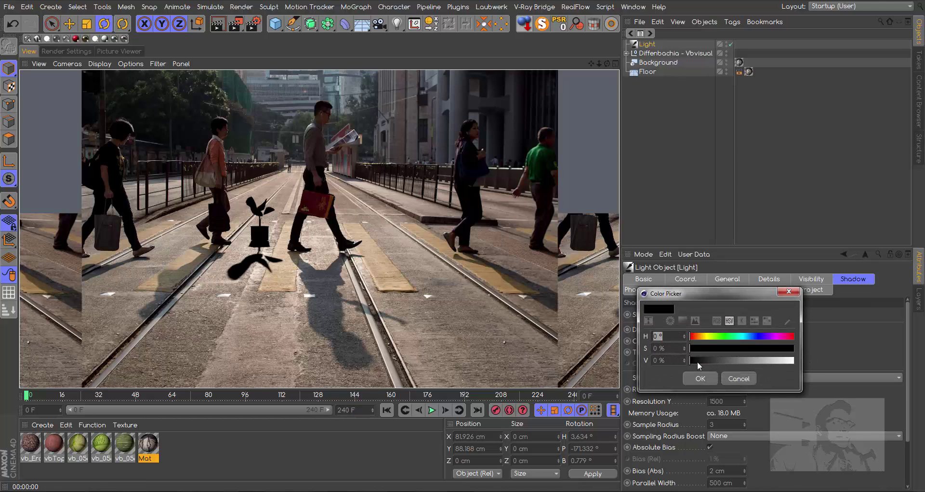
left_click_drag(698, 361, 750, 353)
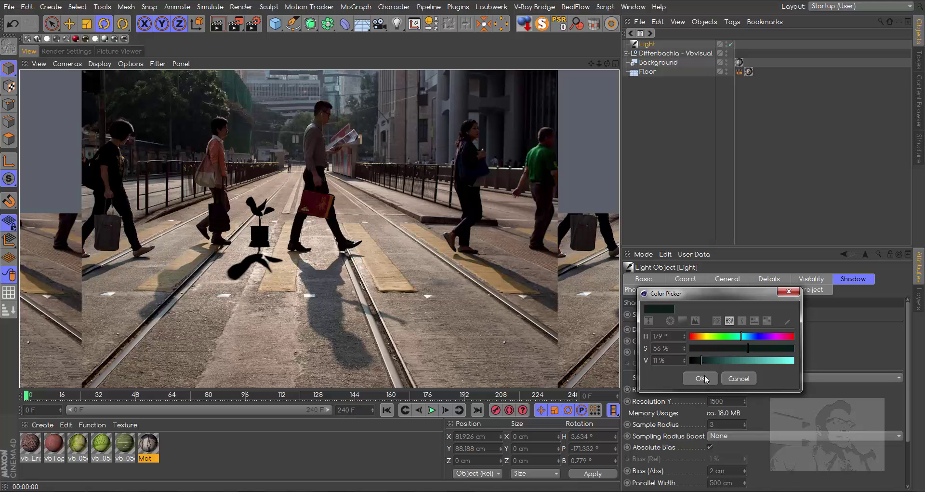
left_click_drag(707, 348, 741, 350)
left_click(701, 378)
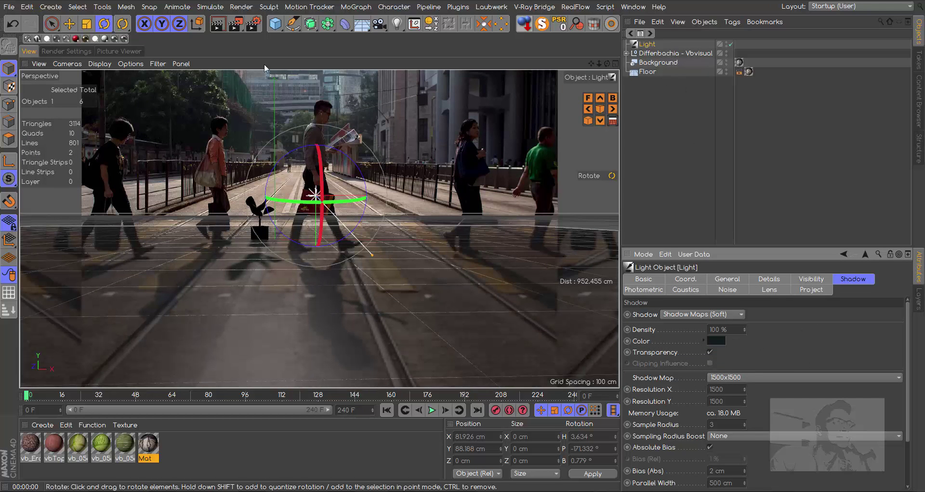
left_click(218, 23)
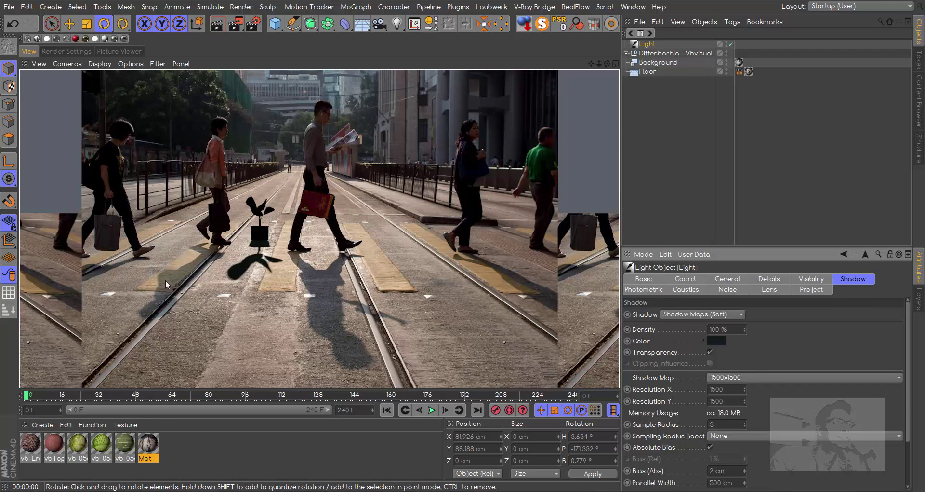
Lighten the shadow color to a greyish teal of about 17% saturation and 54% value, and test-render the view.
left_click(724, 340)
mouse_move(712, 358)
left_mouse_down()
mouse_move(750, 357)
mouse_move(708, 345)
left_mouse_up()
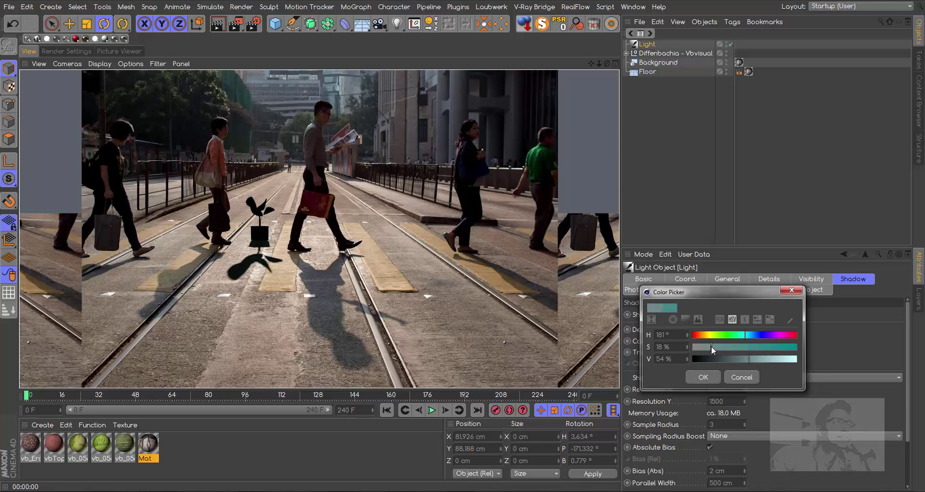
left_click(703, 377)
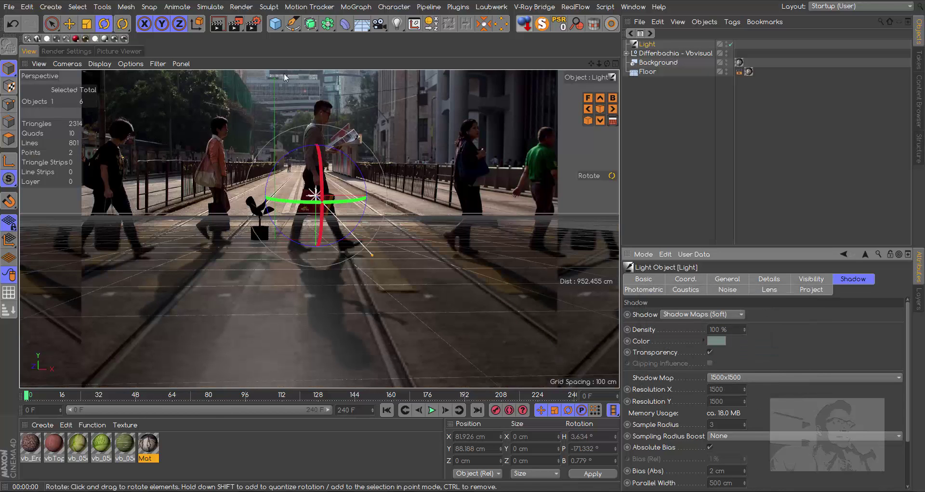
left_click(218, 24)
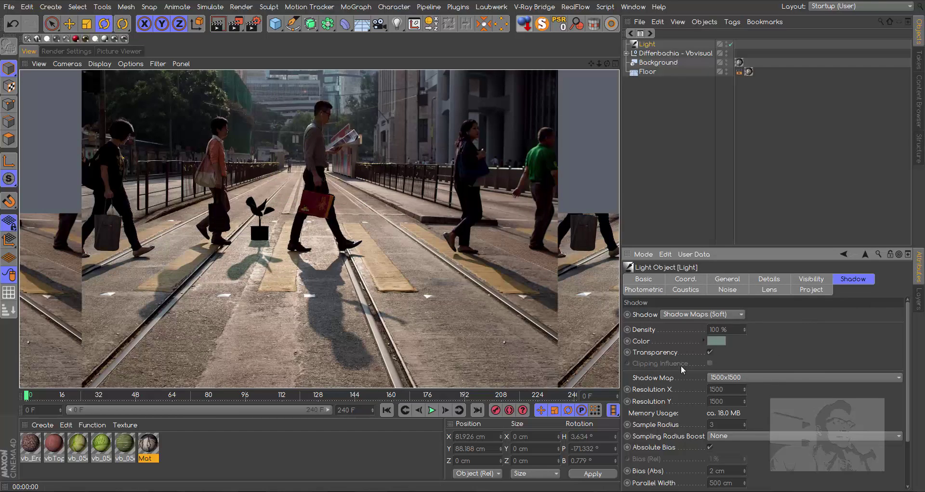
Reduce the light's shadow color saturation to about 5% and test-render the view.
left_click(719, 340)
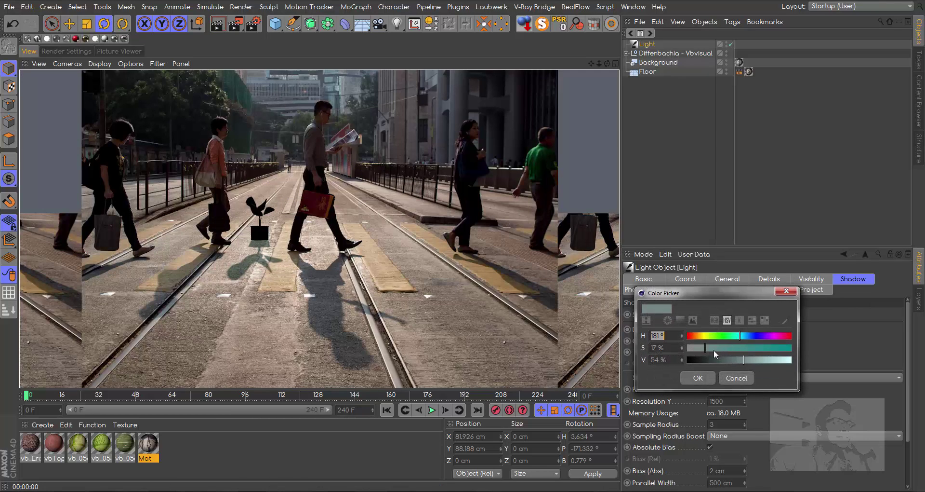
left_click_drag(705, 349, 696, 350)
left_click(704, 378)
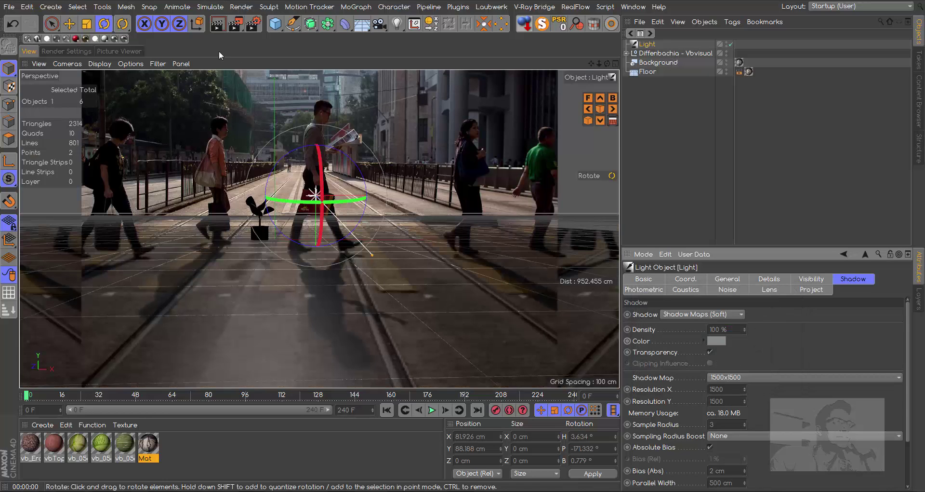
left_click(217, 28)
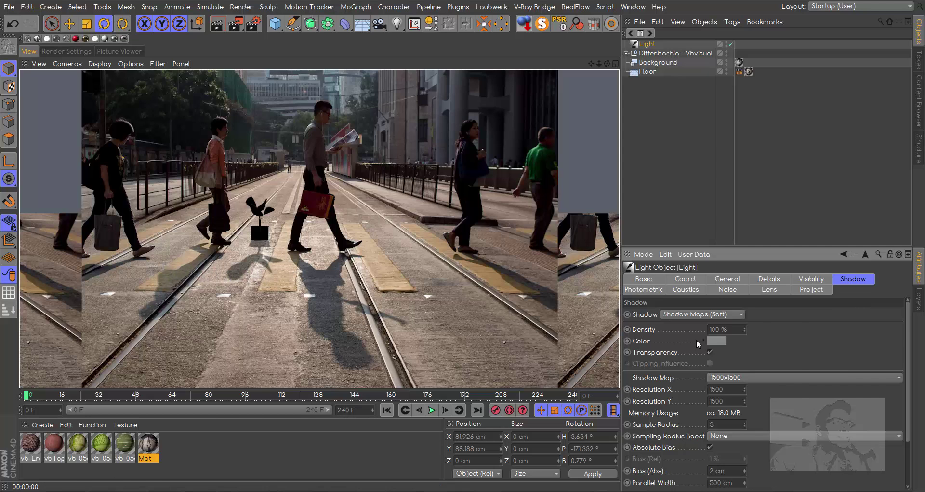
Increase the shadow color's saturation for a more greenish teal tint and test-render the view.
left_click(715, 340)
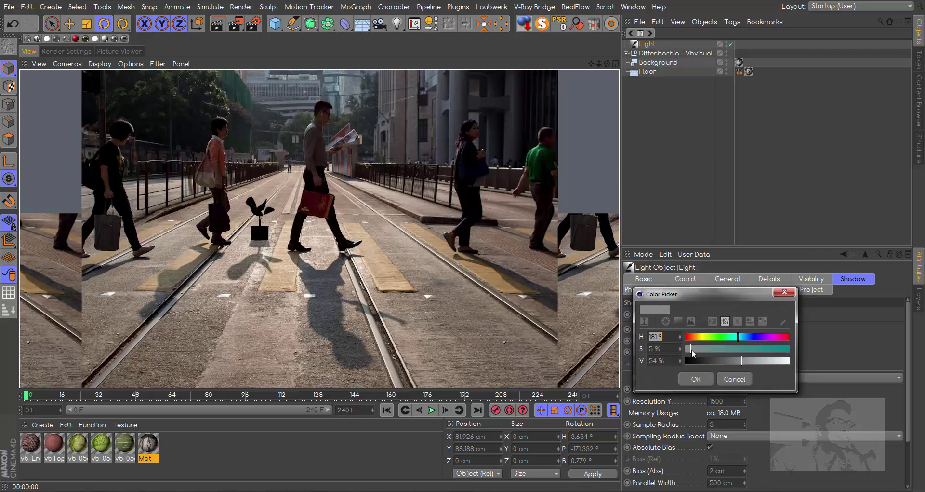
left_click_drag(693, 353, 703, 355)
left_click(696, 379)
key("ctrl+r")
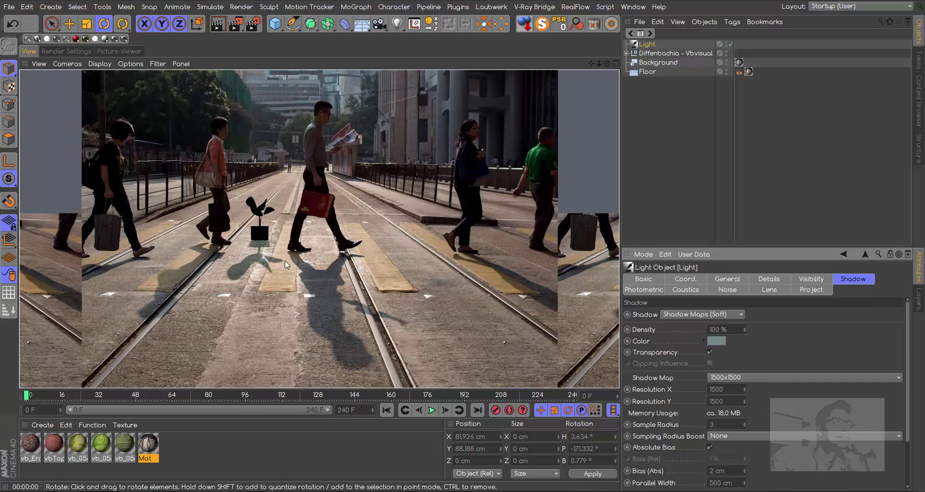
Set the light's shadow color to a subtle greyish teal of about 9% saturation and 54% value, and test-render the view.
left_click(710, 341)
left_click_drag(706, 355, 698, 355)
left_click(700, 381)
left_click(717, 340)
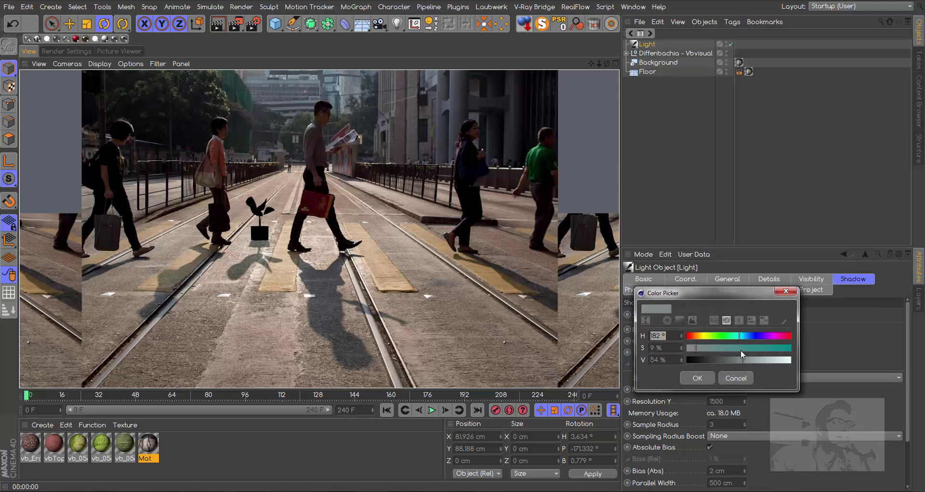
left_click(698, 378)
key("ctrl+r")
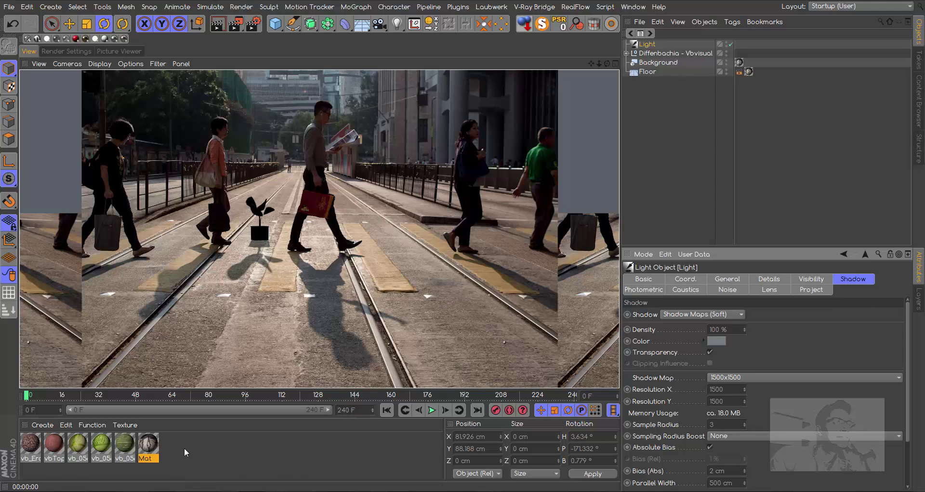
Create a Shadow Catcher material and set its shadow strength to 50%.
left_click(49, 426)
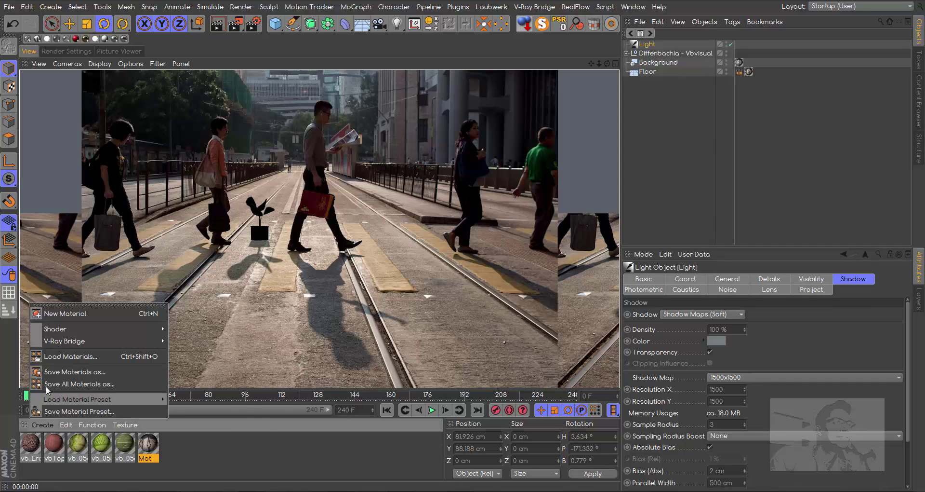
mouse_move(71, 331)
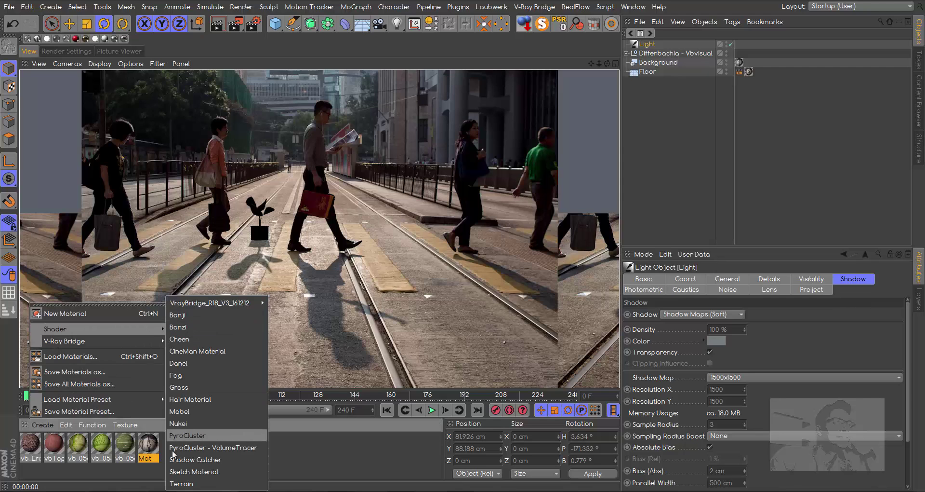
left_click(212, 462)
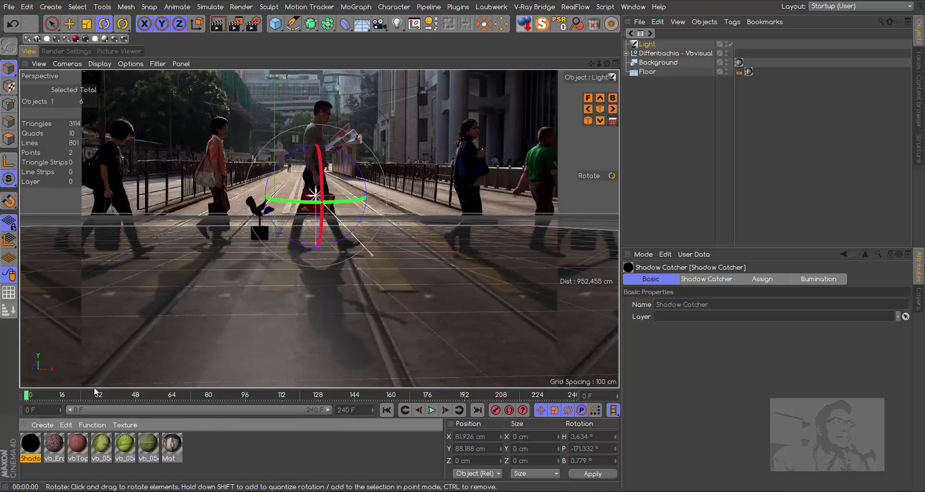
double_click(32, 442)
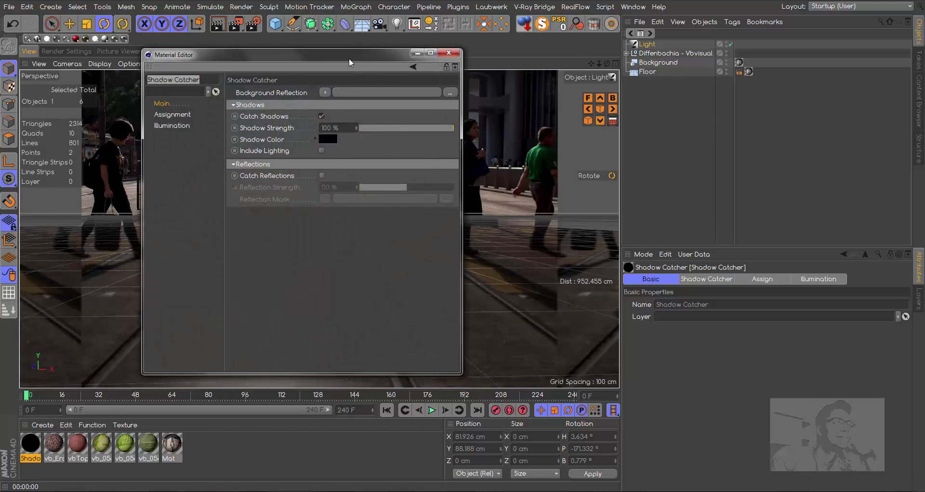
left_click_drag(349, 58, 717, 101)
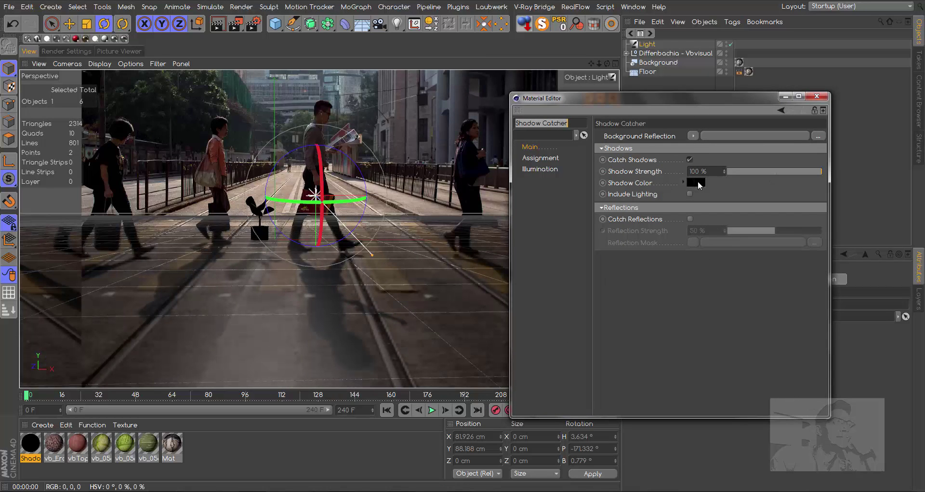
left_click_drag(820, 172, 776, 173)
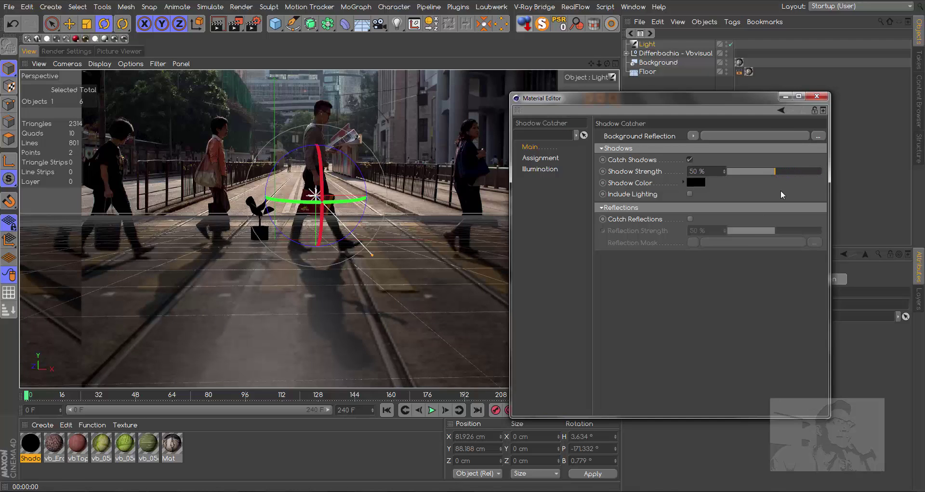
Set the Shadow Catcher material's shadow color to a dark teal of 182° hue, 20% saturation and 15% value.
left_click(700, 182)
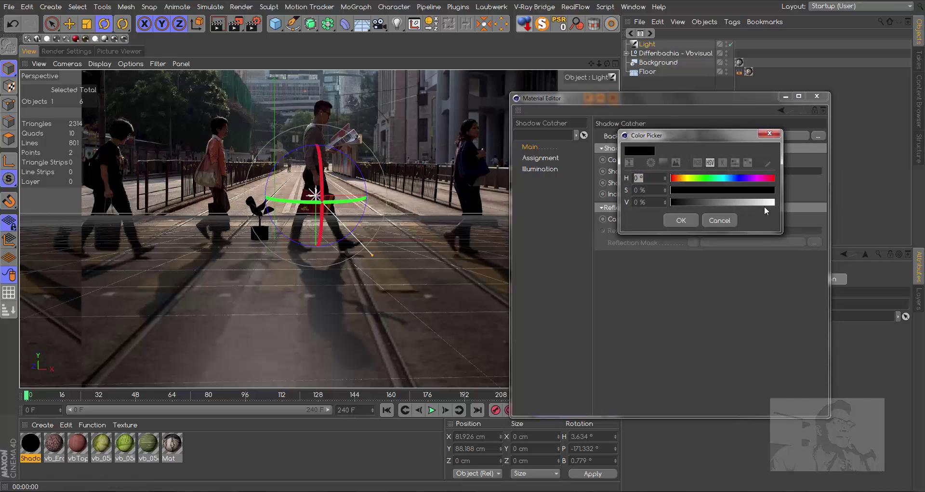
mouse_move(717, 180)
left_mouse_down()
mouse_move(799, 193)
mouse_move(710, 191)
left_mouse_up()
left_click(675, 191)
left_click(676, 204)
left_click(678, 202)
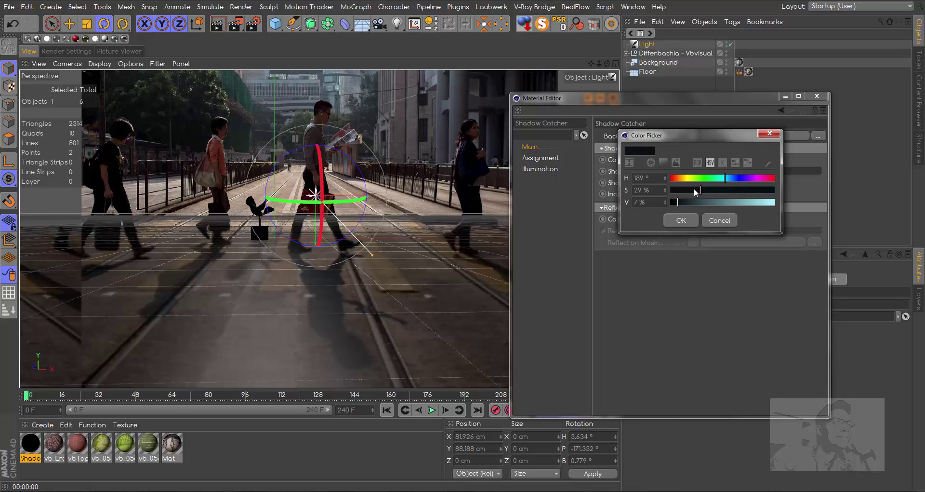
left_click_drag(694, 188, 691, 189)
left_click(665, 179)
left_click(665, 180)
left_click(665, 180)
left_click(665, 180)
left_click(665, 179)
left_click(664, 179)
left_click(665, 179)
left_click_drag(677, 201, 688, 202)
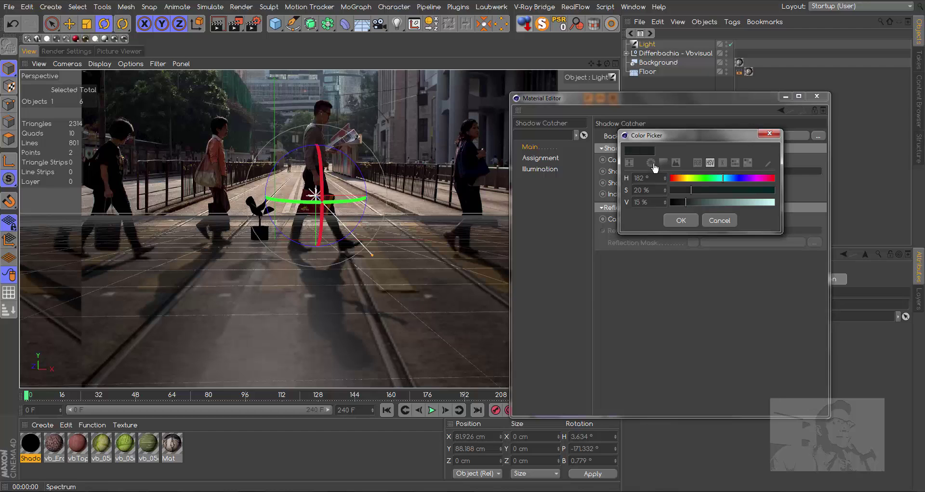
left_click(681, 221)
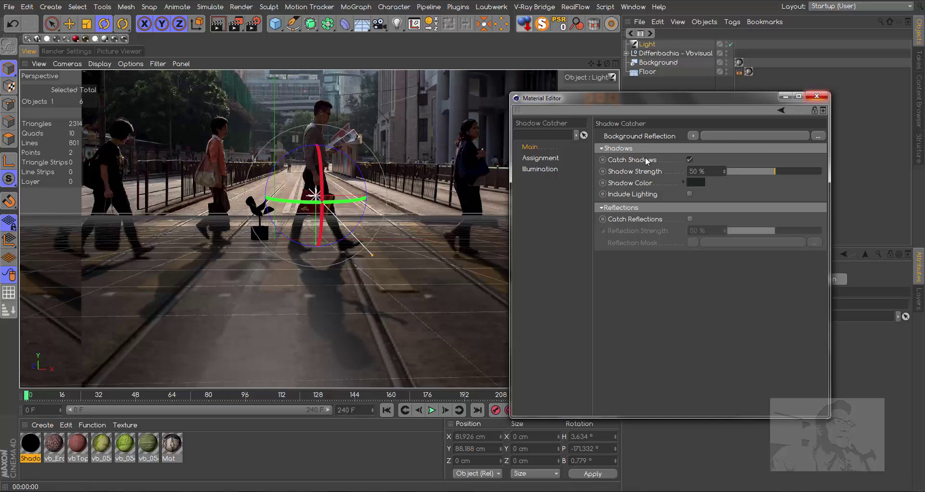
left_click(817, 97)
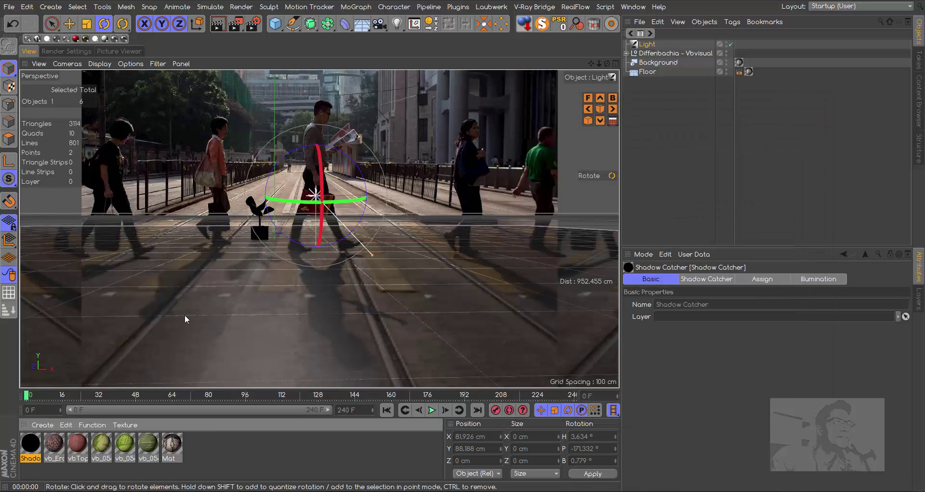
Apply the Shadow Catcher material to the floor.
left_click_drag(33, 443, 233, 345)
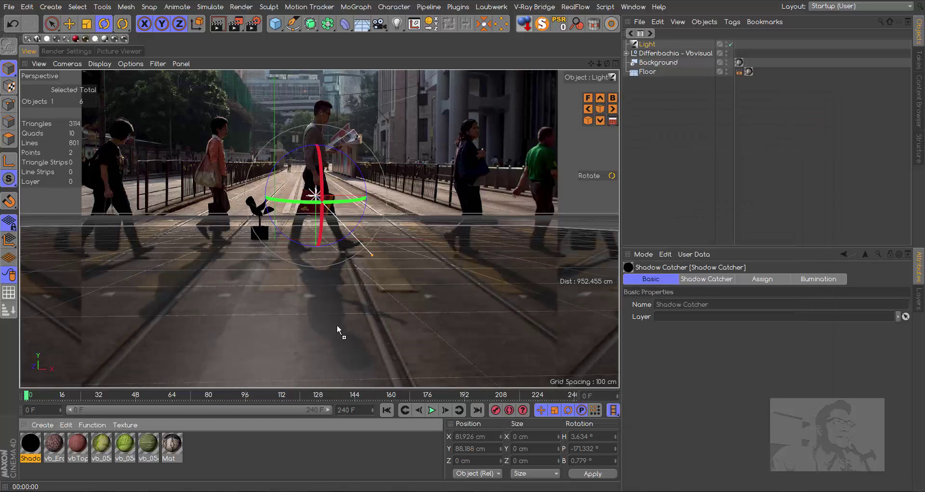
left_click_drag(328, 323, 328, 323)
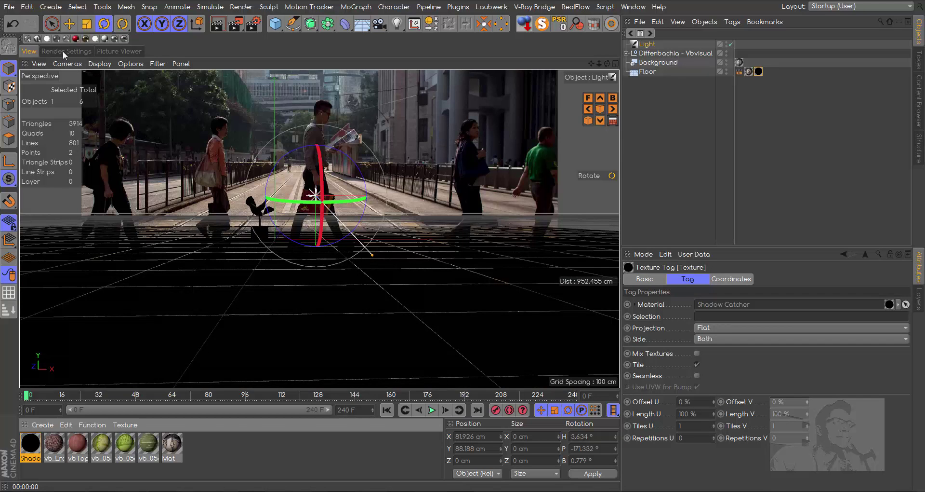
Review the render output's save settings, including the PNG format and the alpha channel option.
left_click(62, 51)
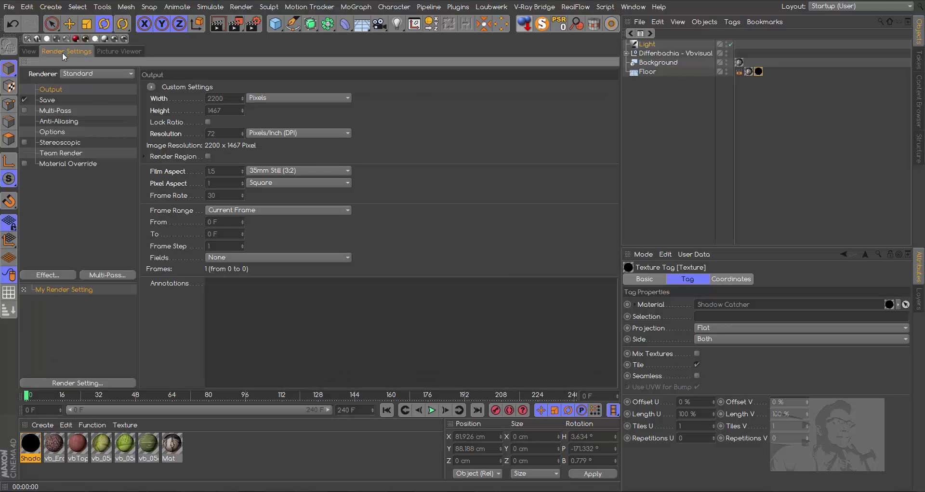
left_click(49, 99)
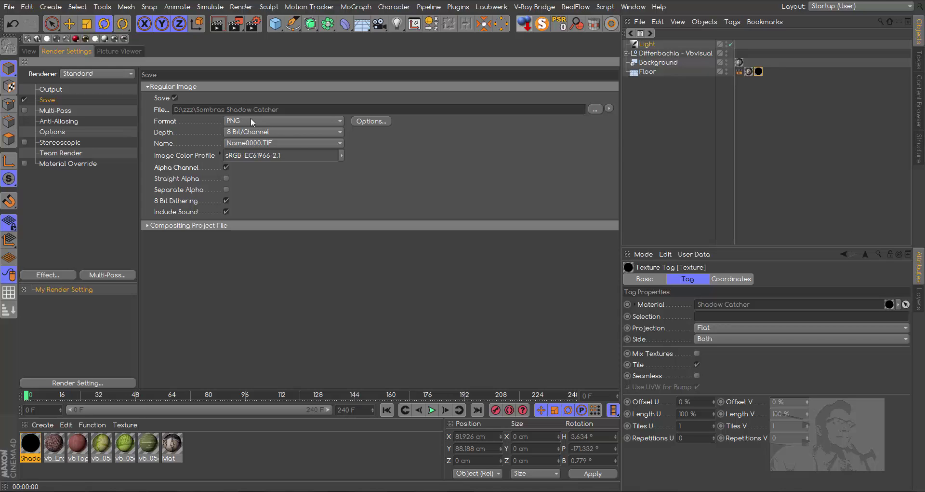
left_click(226, 167)
left_click(227, 168)
left_click(30, 51)
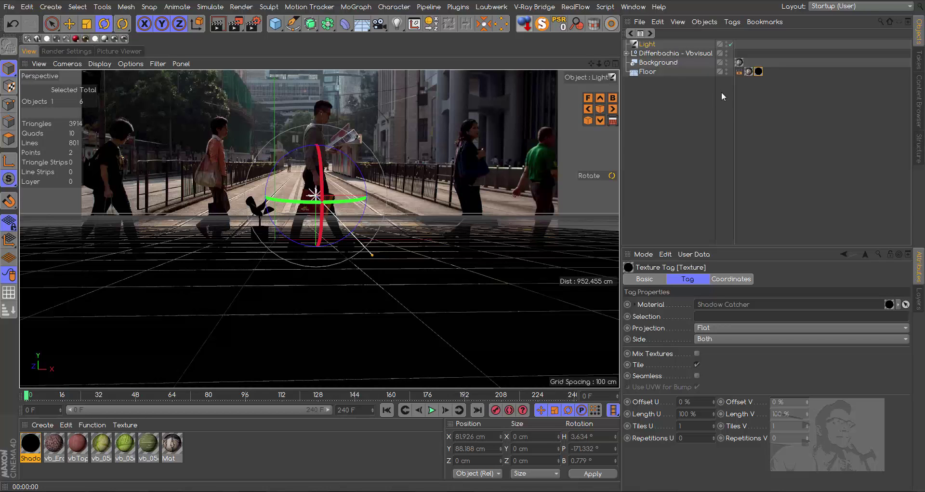
Remove the Shadow Catcher texture tag from the floor and test-render the view.
key("Delete")
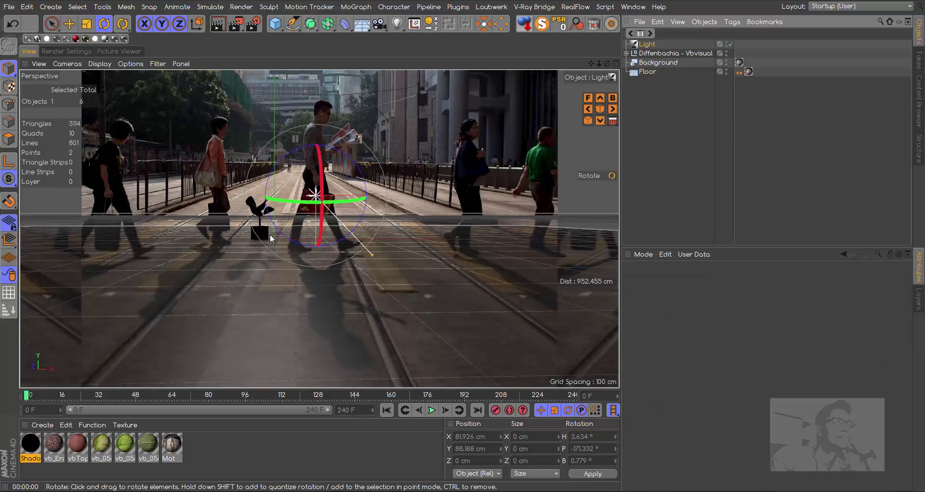
left_click(218, 23)
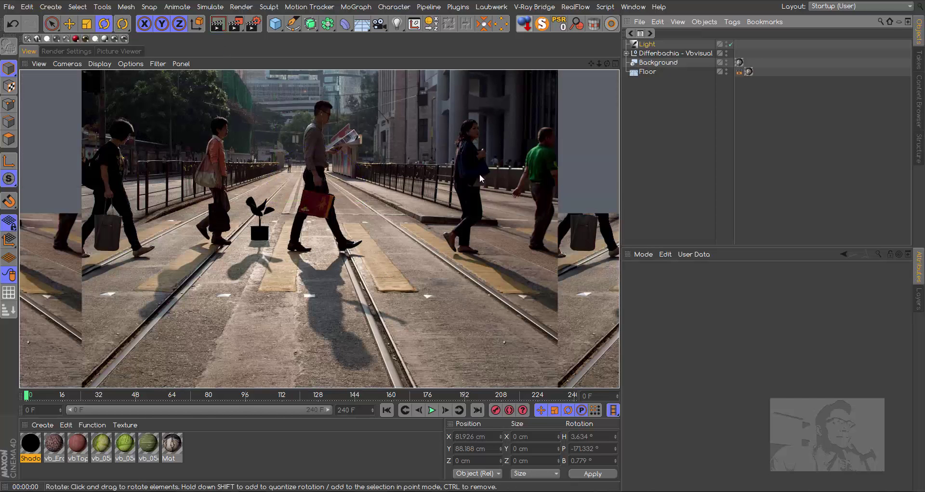
Render the scene in the Picture Viewer and display the Alpha layer of the result.
left_click(75, 52)
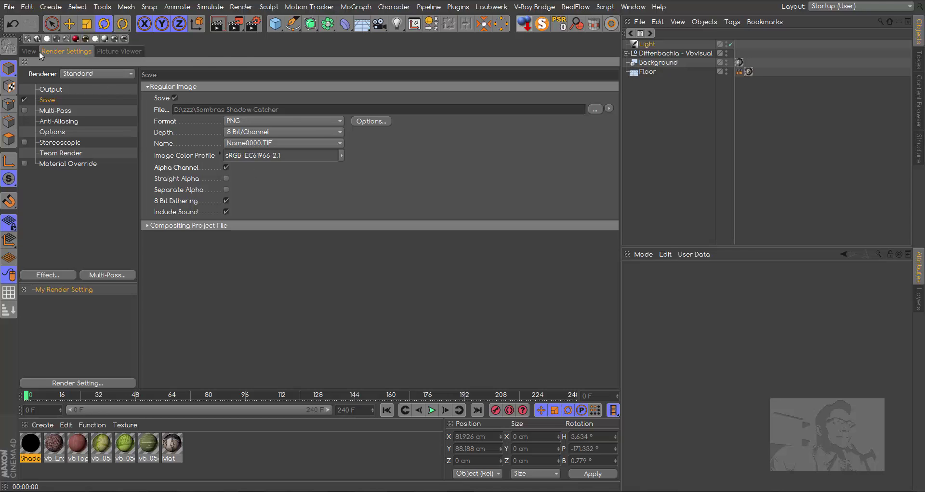
left_click(135, 51)
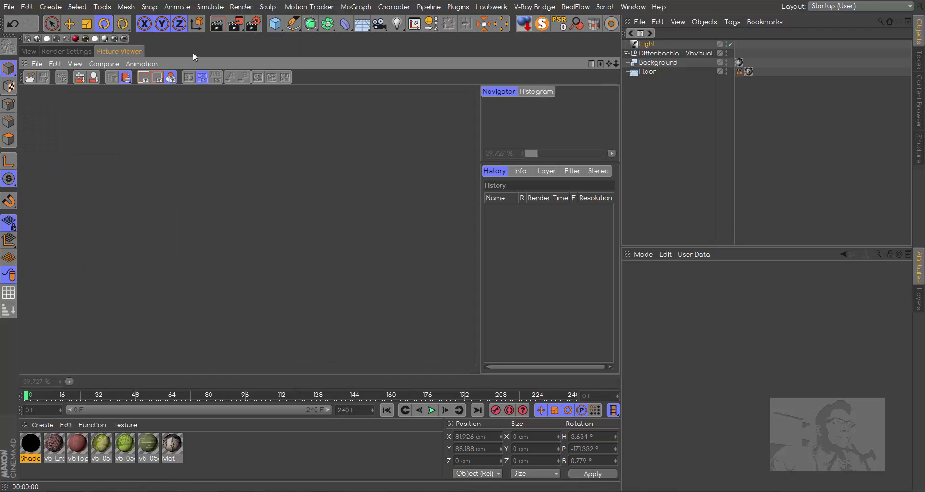
left_click(235, 24)
left_click(428, 279)
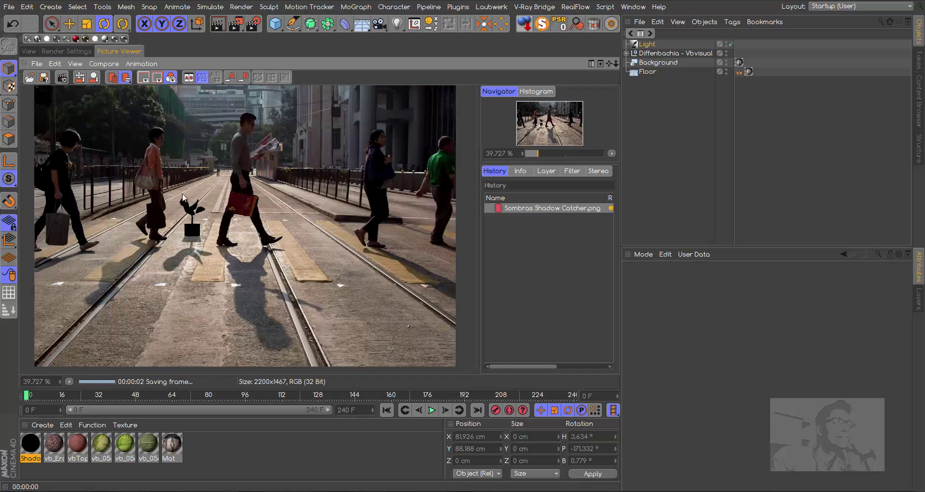
left_click(550, 173)
left_click(536, 242)
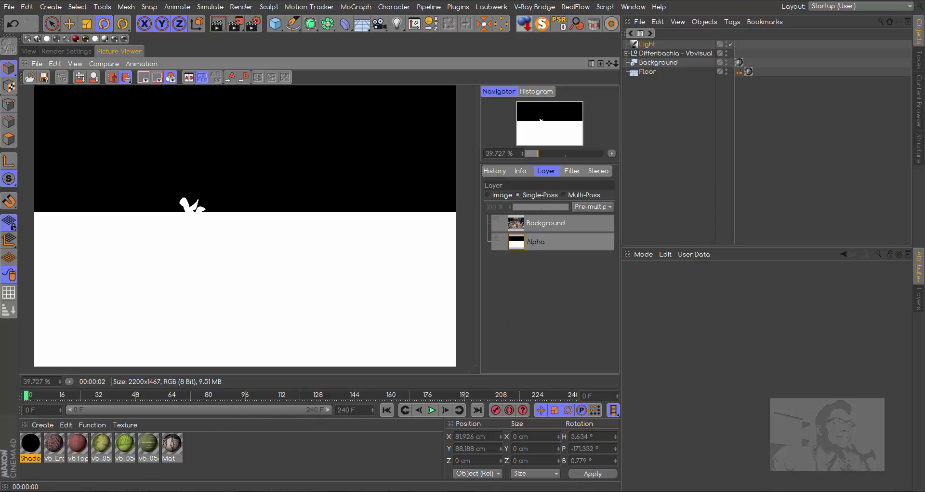
Switch to the zzz folder in the file explorer and examine the rendered Sombras Shadow Catcher.png.
key("alt+Tab")
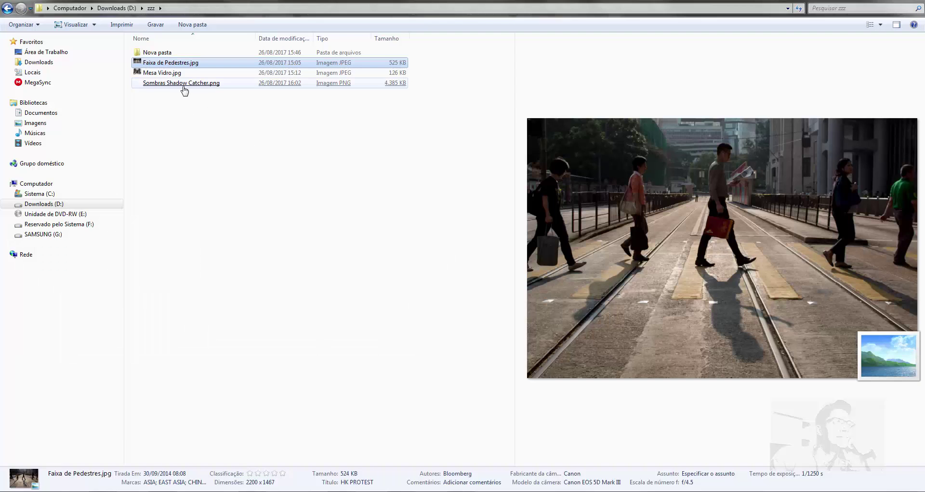
left_click_drag(202, 89, 536, 370)
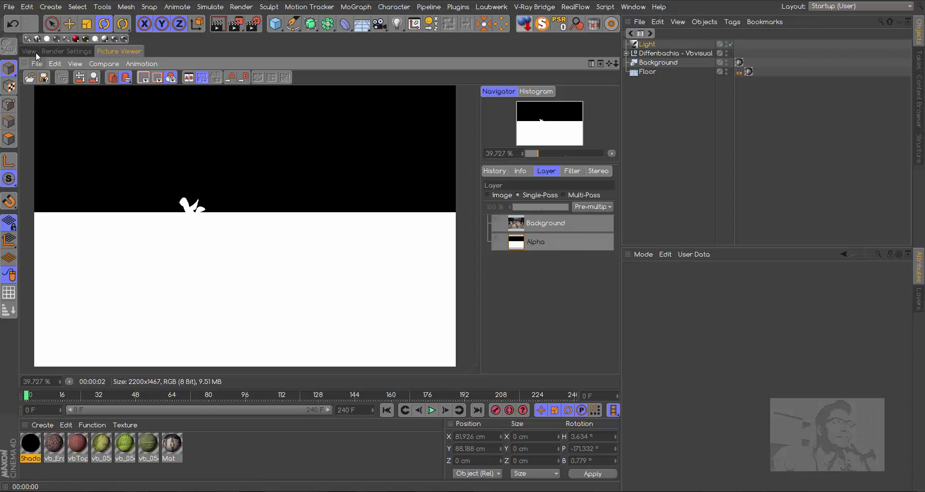
Add a second infinite light rotated to a pitch of about -5.6° and show its general properties.
left_click(29, 51)
left_click(397, 25)
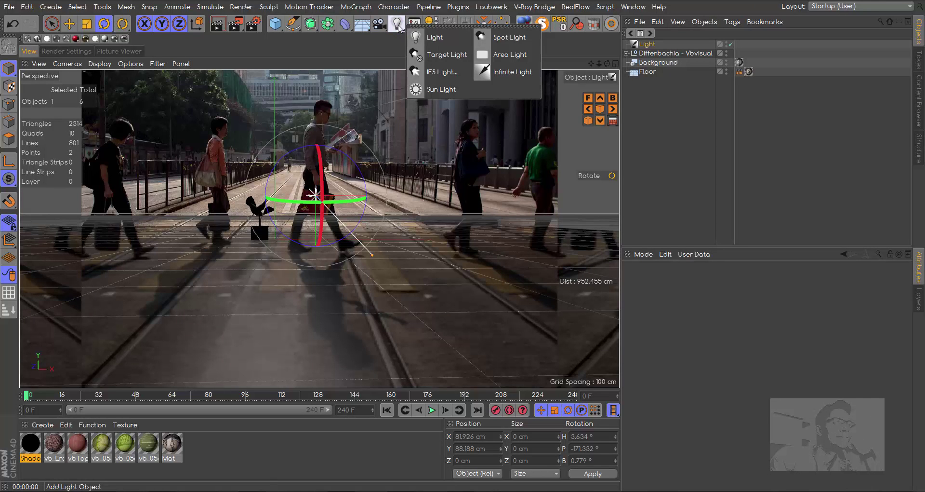
left_click(520, 71)
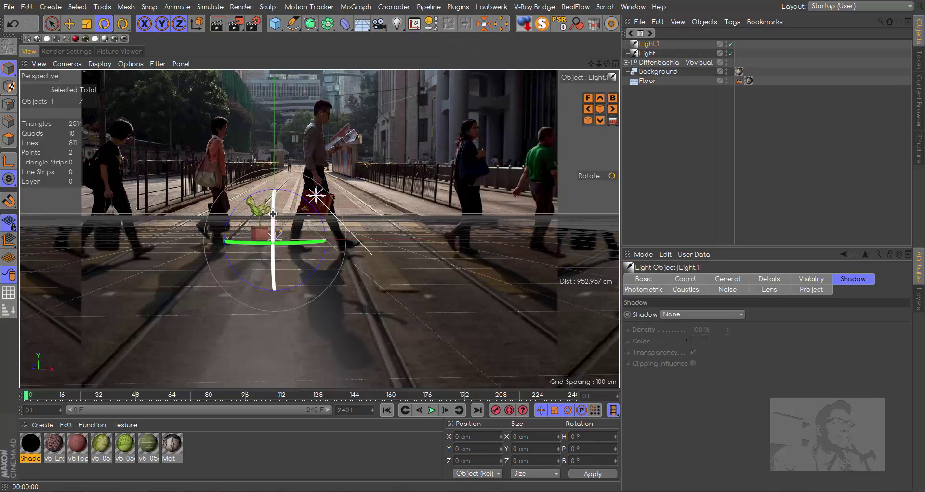
left_click_drag(274, 213, 271, 207)
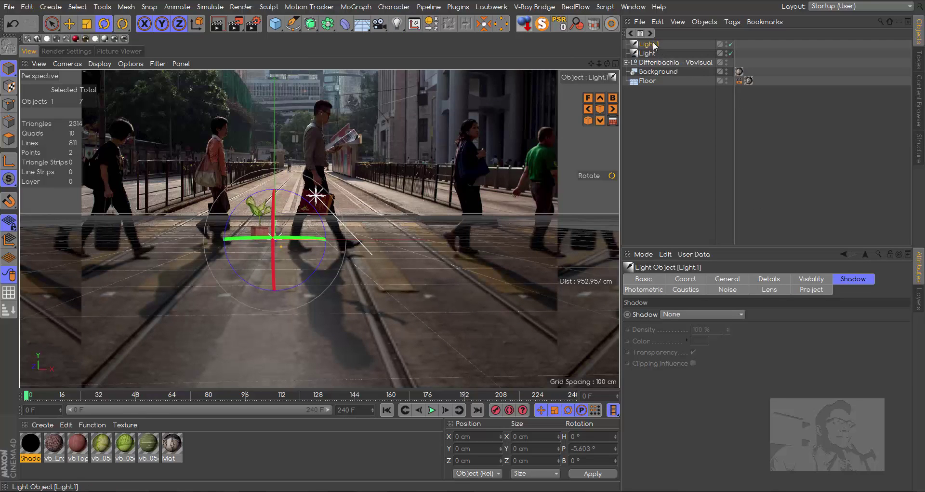
left_click(732, 282)
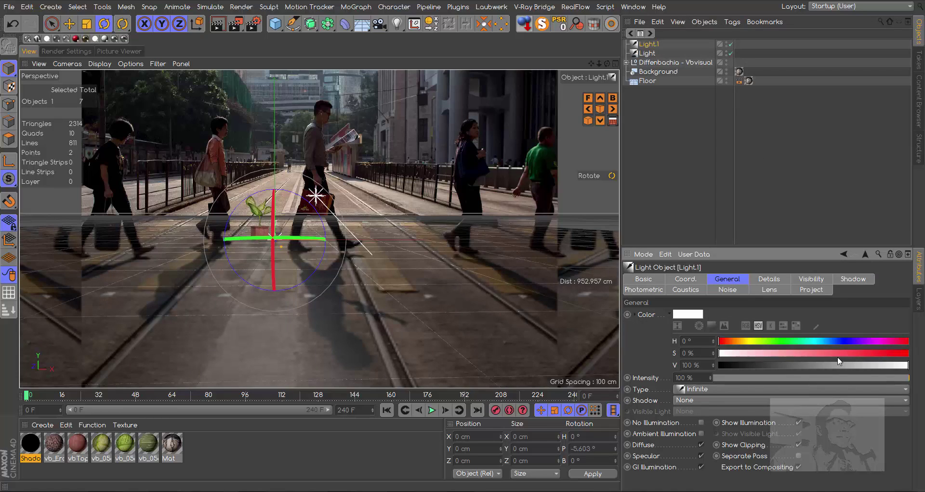
Set the second light's intensity to 40 % and test-render the view.
left_click_drag(835, 377, 793, 378)
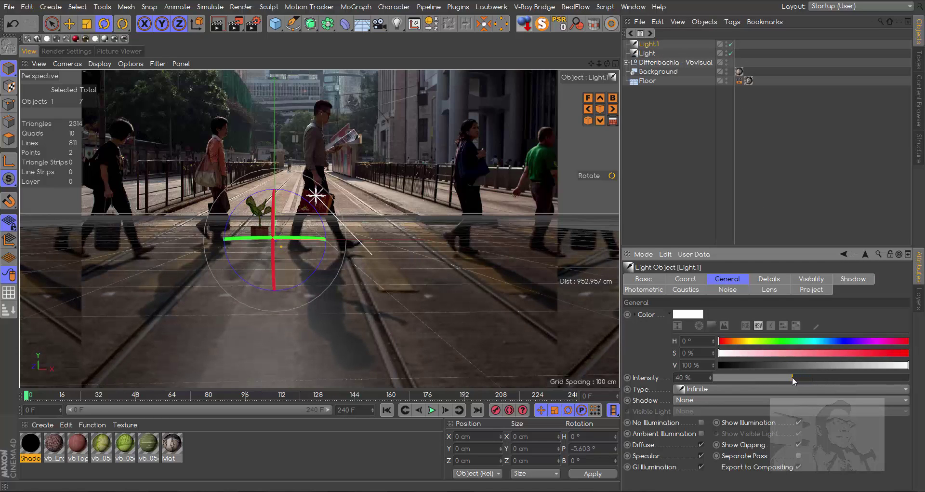
left_click(218, 23)
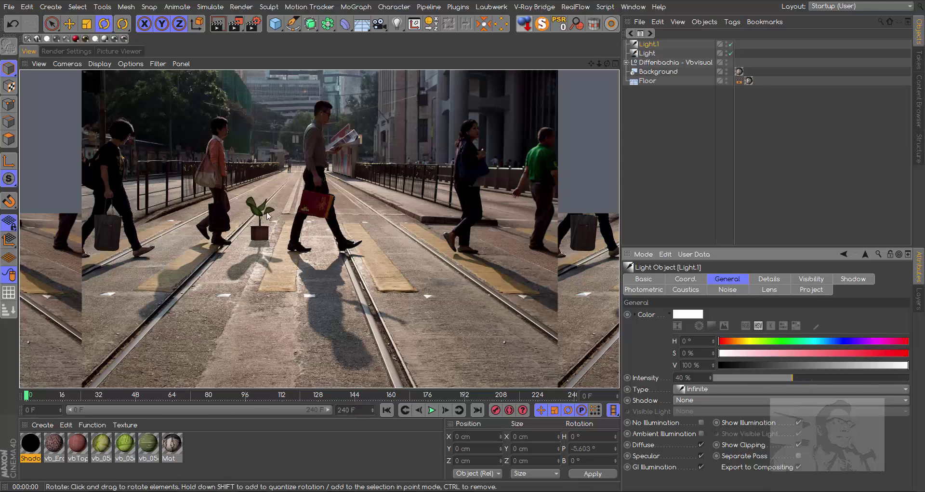
Examine the Reflectance settings of the crosswalk photo material Mat.
left_click_drag(211, 465, 53, 442)
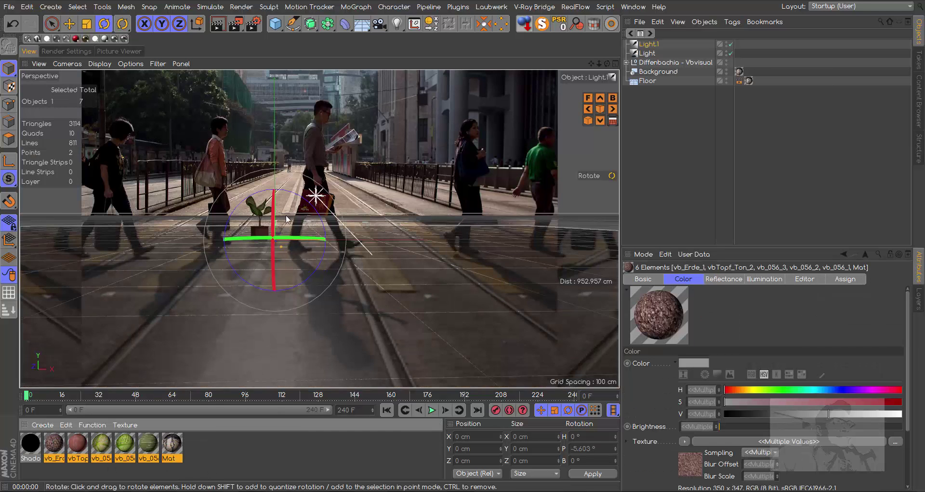
left_click(171, 444)
double_click(171, 444)
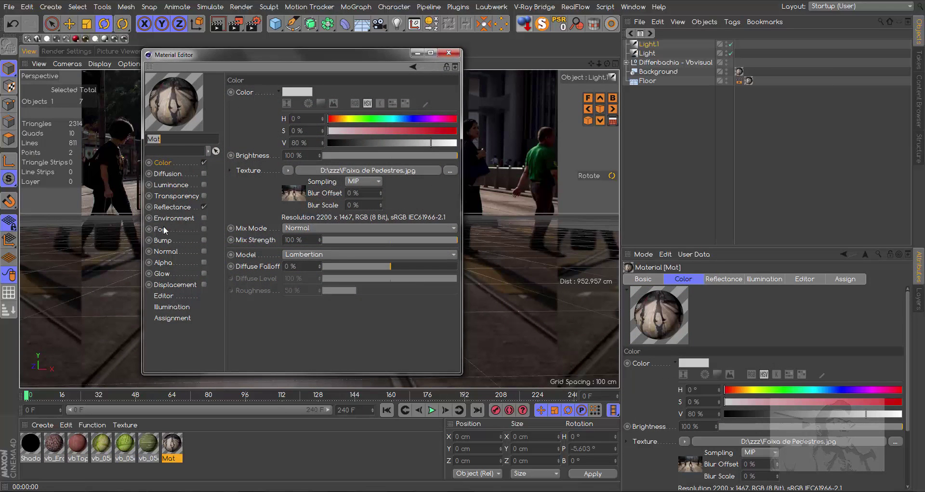
left_click(176, 207)
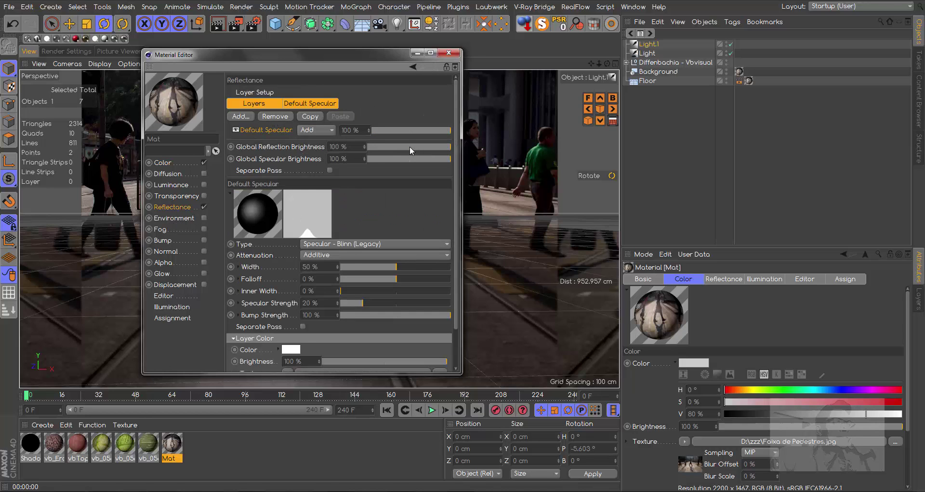
left_click(449, 53)
Set Global Reflection Brightness to 49 % on the vb_056_1 material and to about half on vb_056_2 and vb_056_3.
double_click(149, 446)
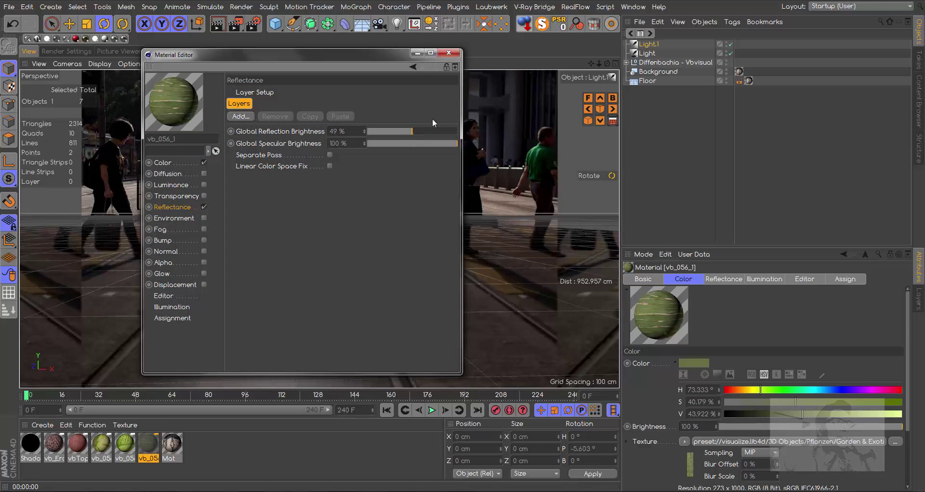
left_click(449, 53)
double_click(127, 444)
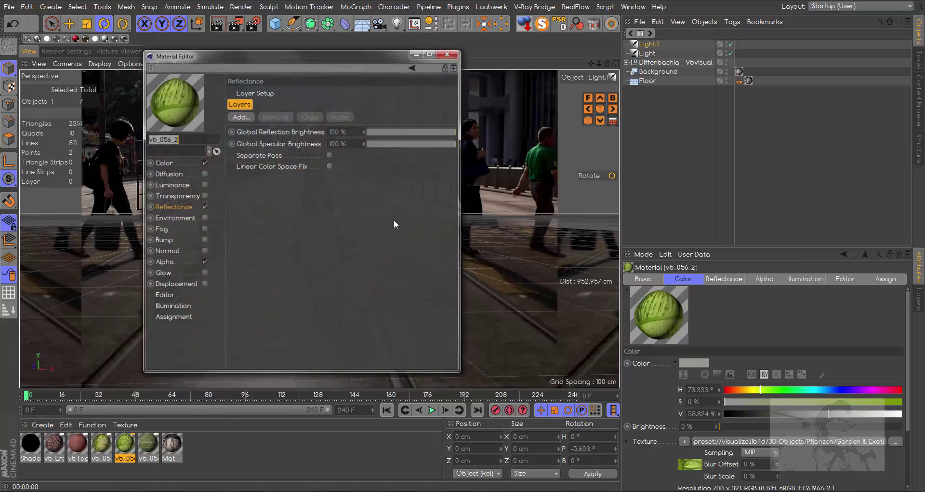
left_click(414, 130)
left_click(449, 53)
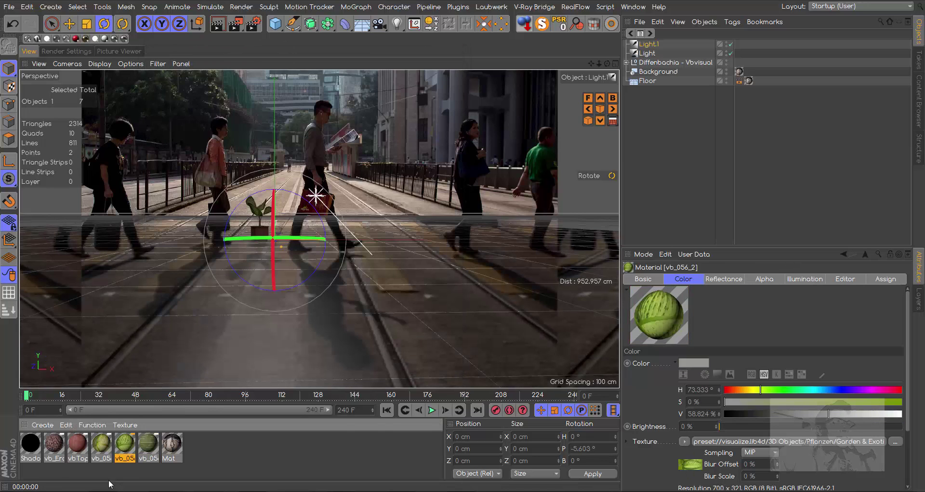
double_click(102, 444)
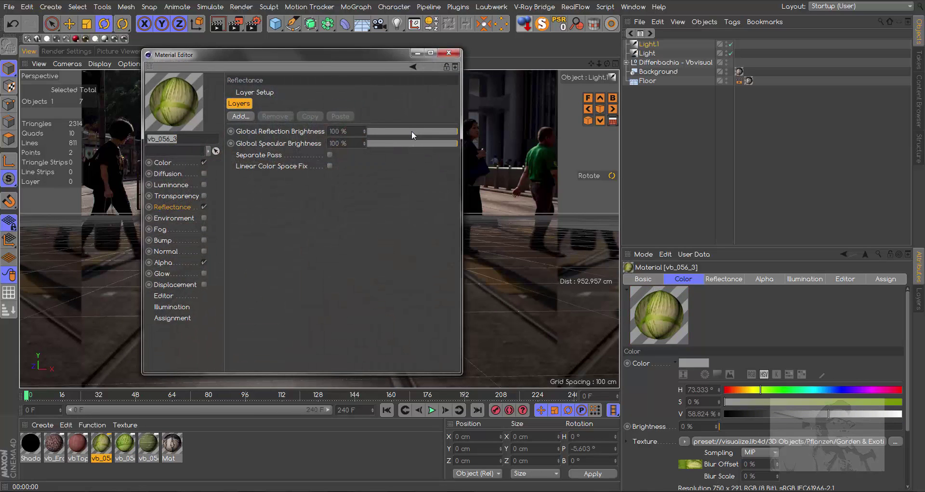
left_click(414, 131)
left_click(449, 53)
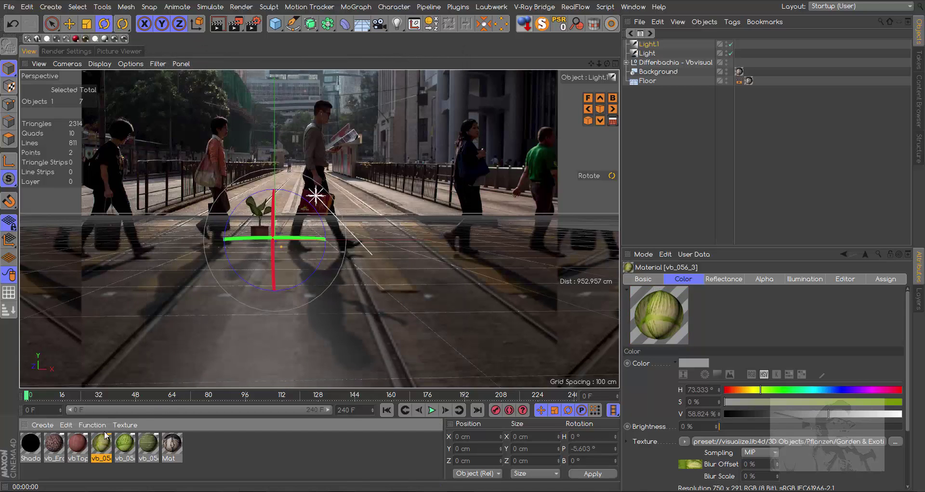
Lower Global Reflection Brightness to about half on the vbTopf_Ton_2 and vb_Erde_1 materials and test-render the view.
left_click(77, 444)
double_click(77, 443)
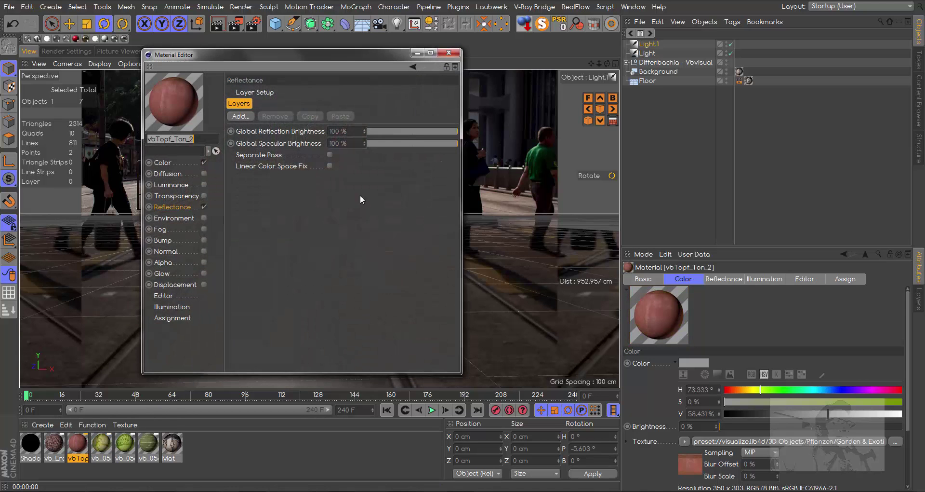
left_click(412, 129)
left_click(449, 52)
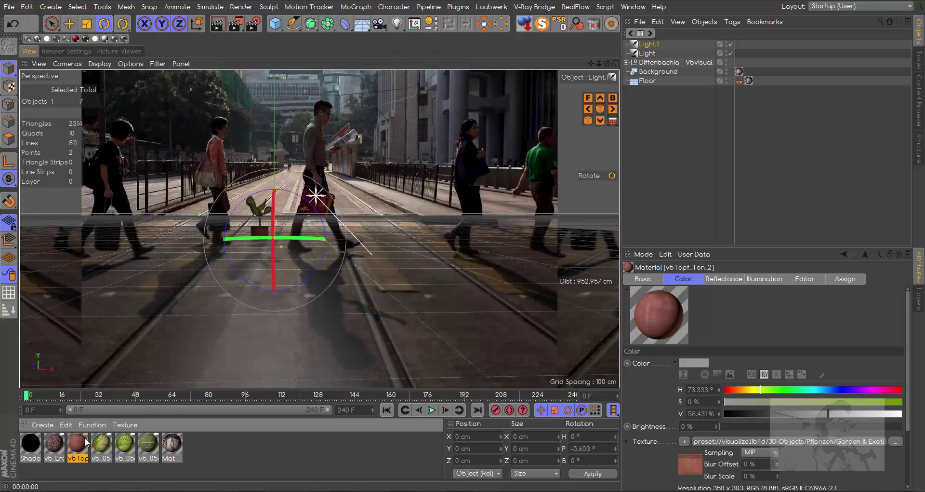
double_click(54, 445)
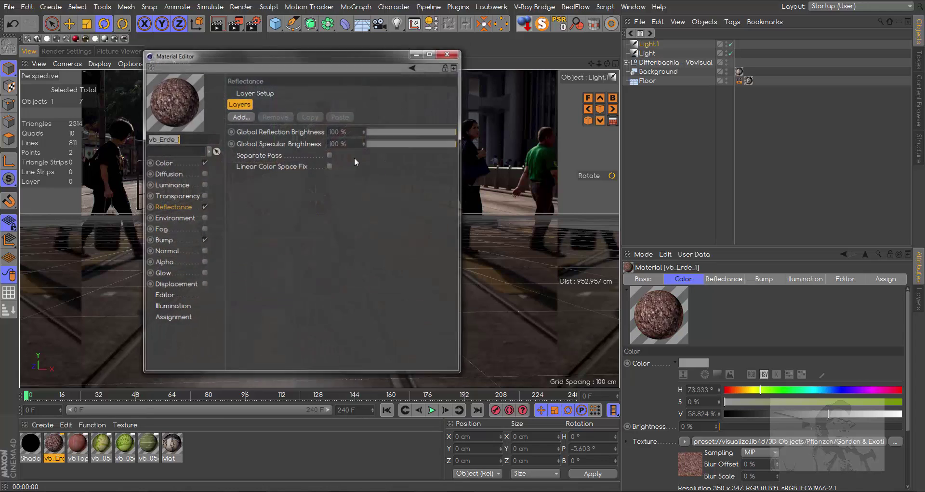
left_click(414, 129)
left_click(449, 53)
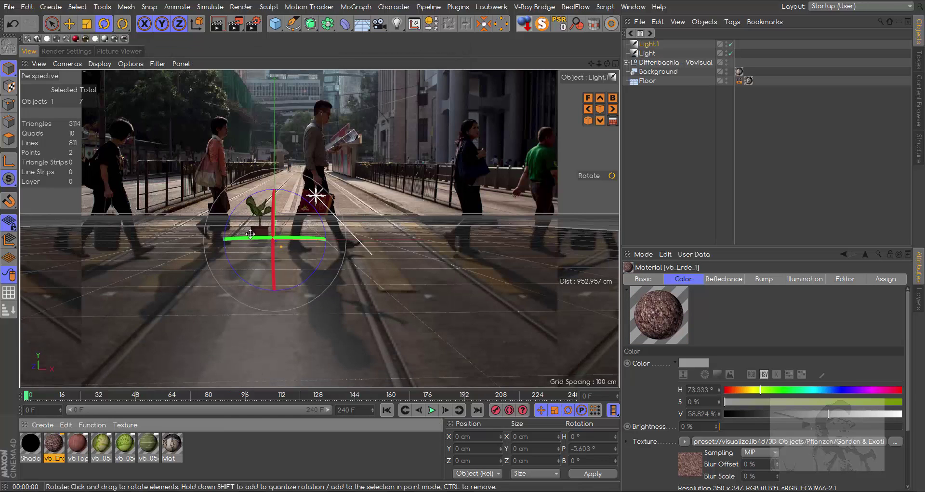
left_click(218, 24)
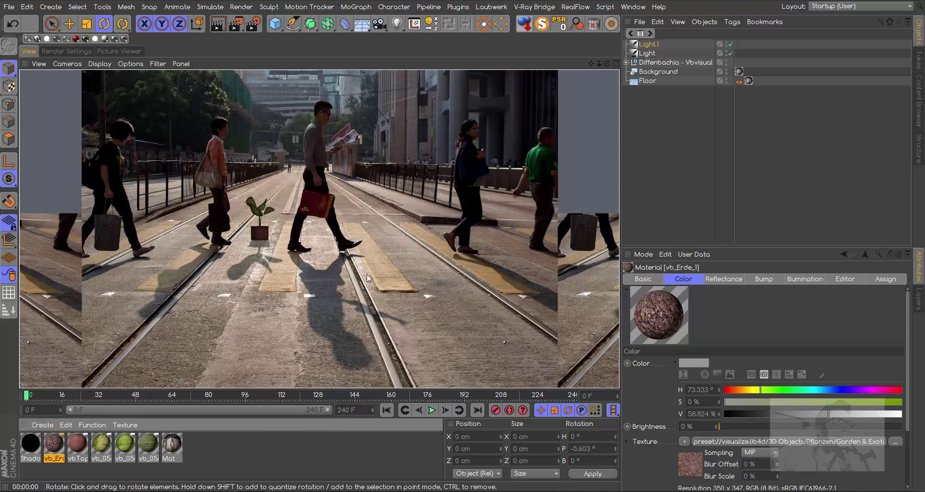
Set the second light's intensity to 35 % and test-render the view.
left_click(651, 45)
left_click_drag(789, 380, 785, 379)
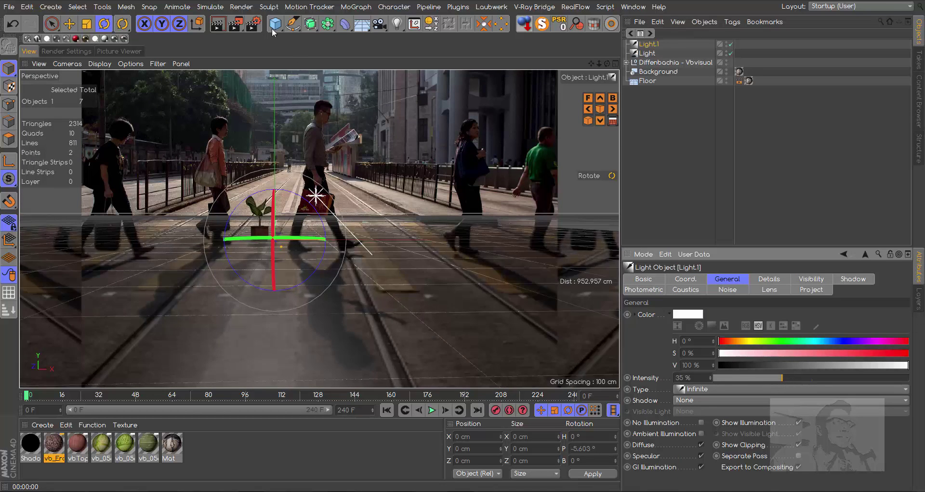
left_click(218, 24)
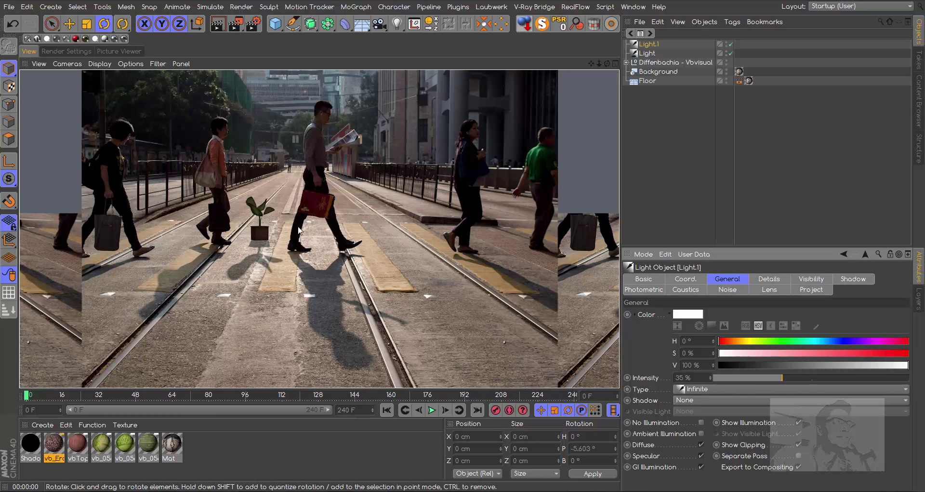
Render the scene in the Picture Viewer, overwriting the existing Sombras Shadow Catcher.png.
left_click(254, 24)
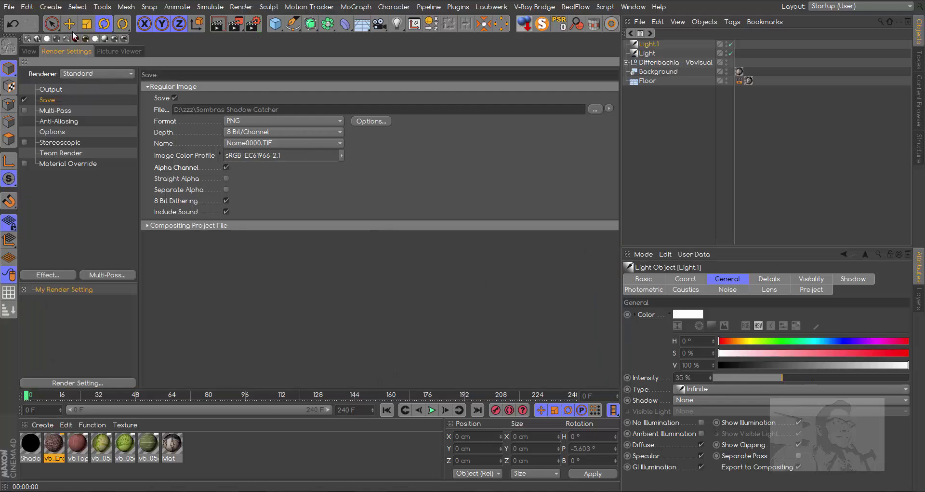
left_click(108, 52)
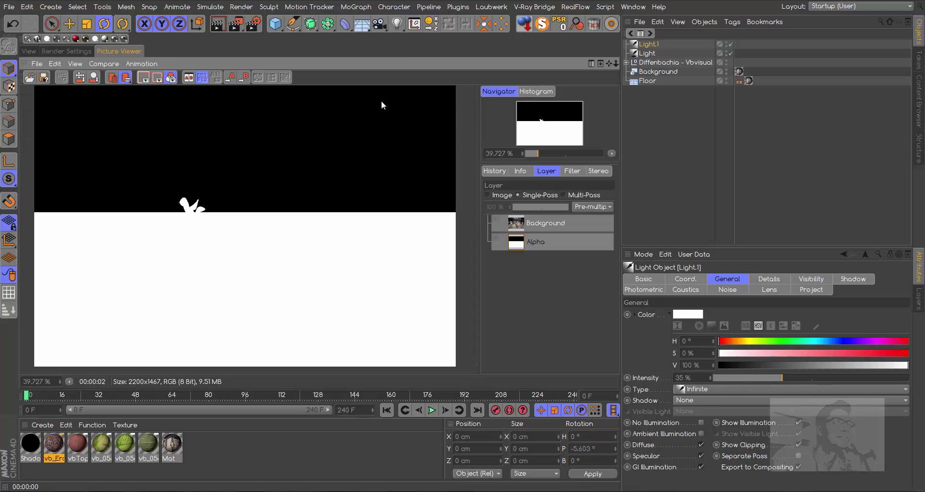
left_click(236, 24)
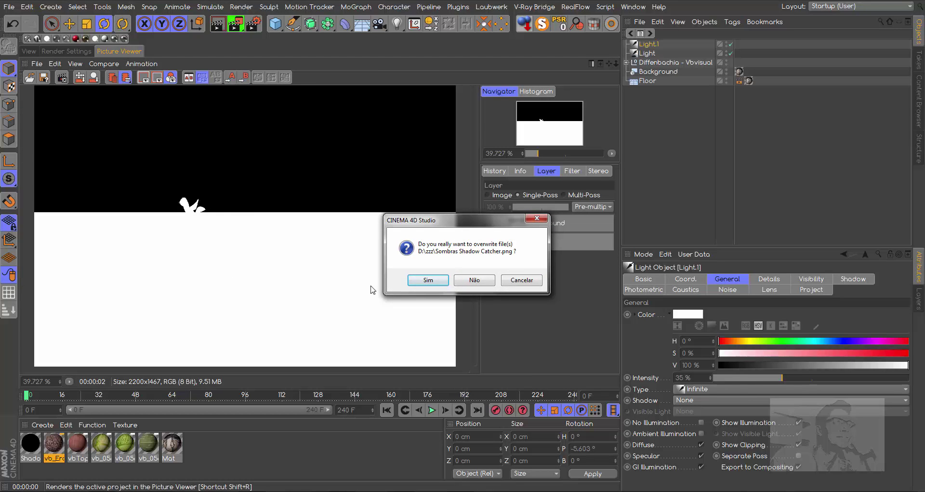
left_click(427, 281)
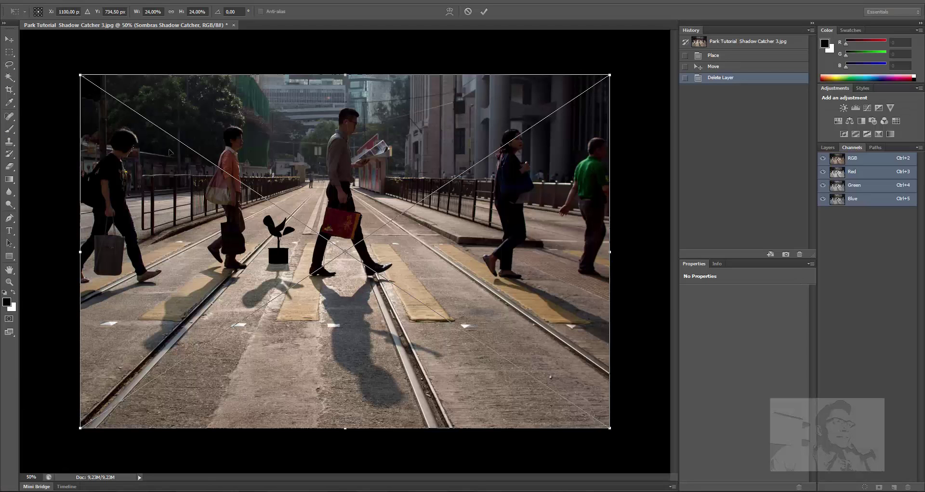
Cancel the pending image placement in Photoshop and bring in the re-rendered Sombras Shadow Catcher.png from the zzz folder.
key("Escape")
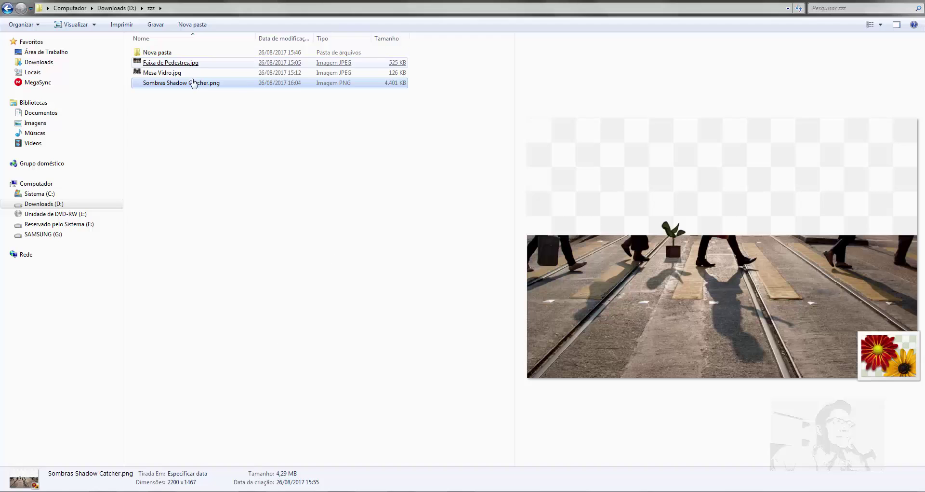
left_click_drag(189, 83, 431, 373)
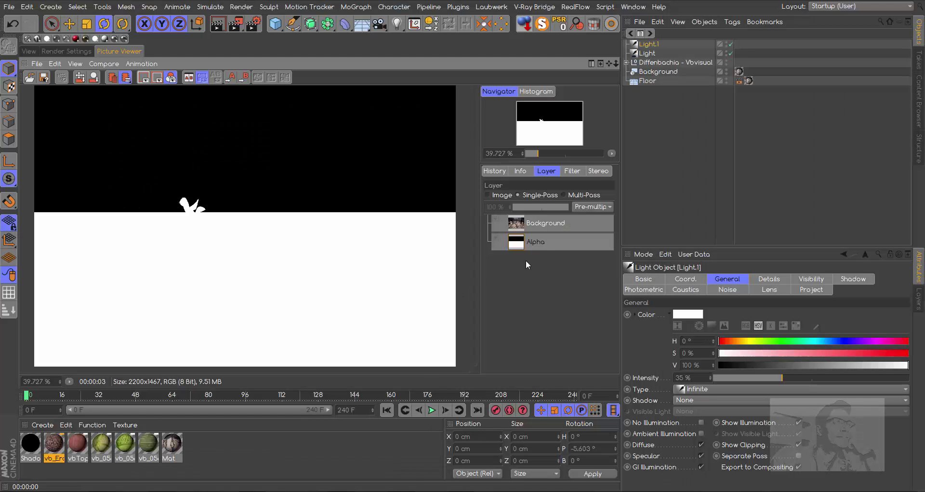
Switch back to Cinema 4D and remove all rendered images from the Picture Viewer history without saving them.
left_click(497, 170)
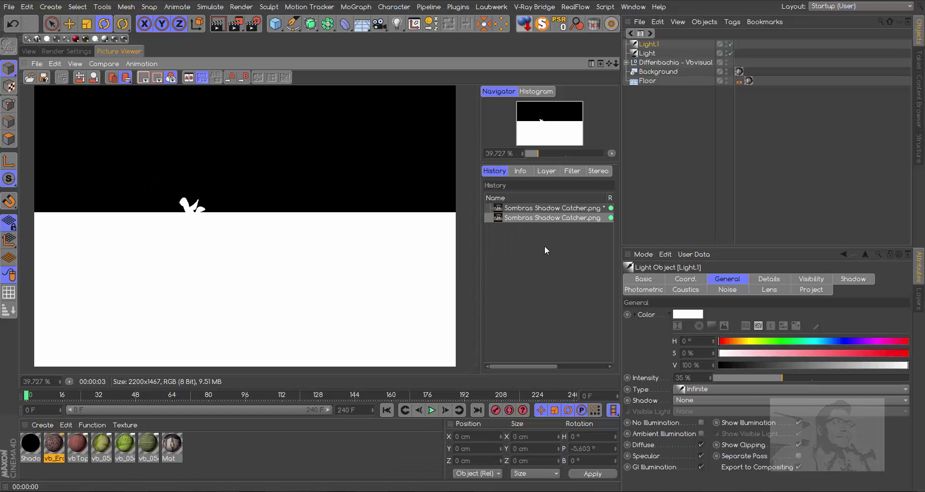
left_click(523, 210, "shift")
right_click(523, 208)
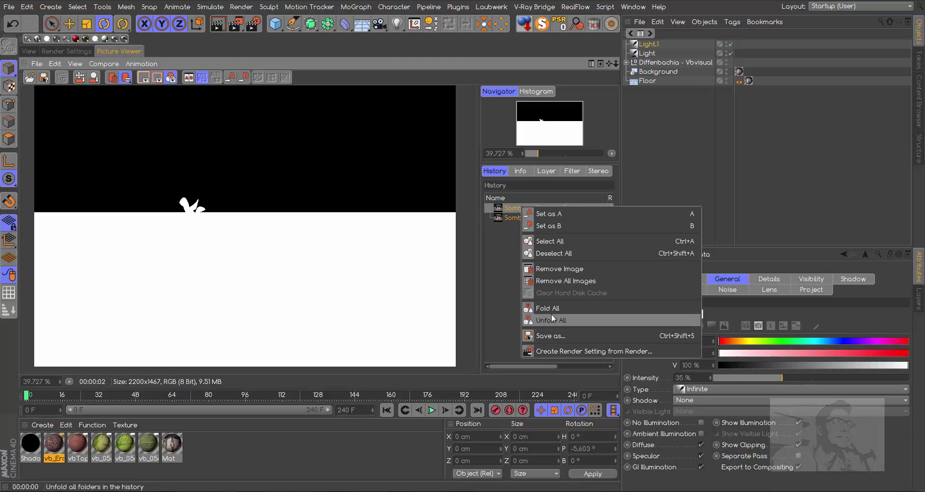
left_click(558, 281)
left_click(470, 279)
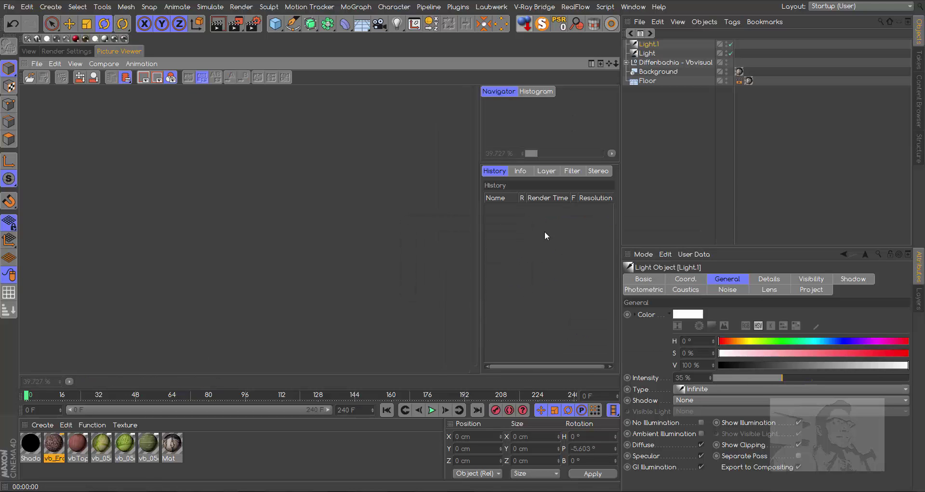
Apply the Shadow Catcher material to the floor in the perspective view.
left_click(30, 51)
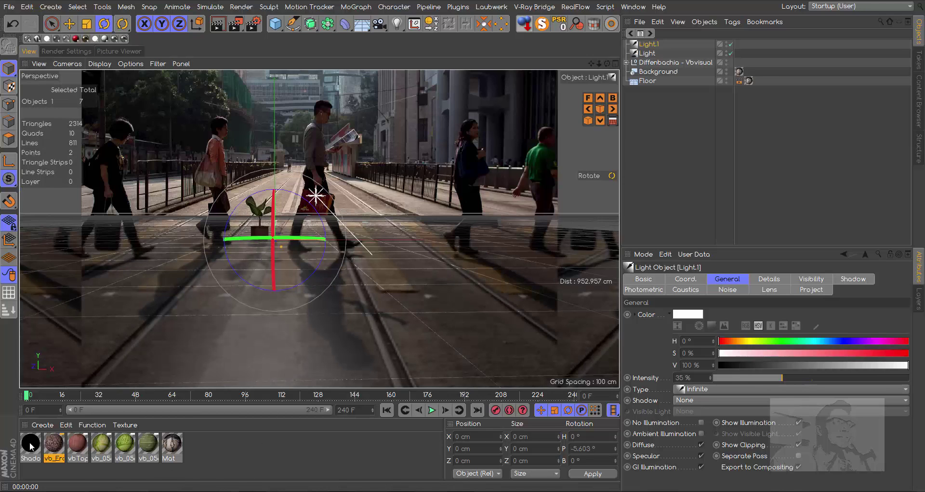
left_click_drag(31, 446, 294, 346)
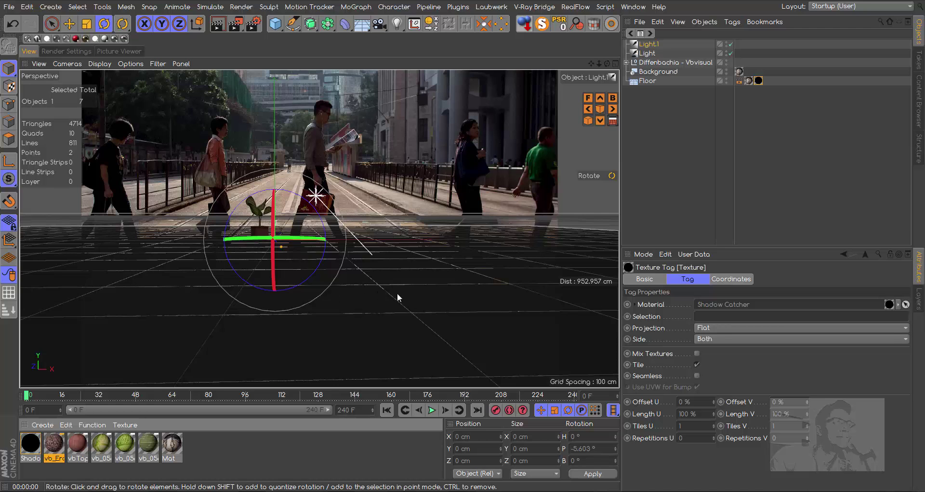
Examine the Shadow Catcher material's shadow settings and shadow color values, leaving the color picker without changes.
double_click(33, 446)
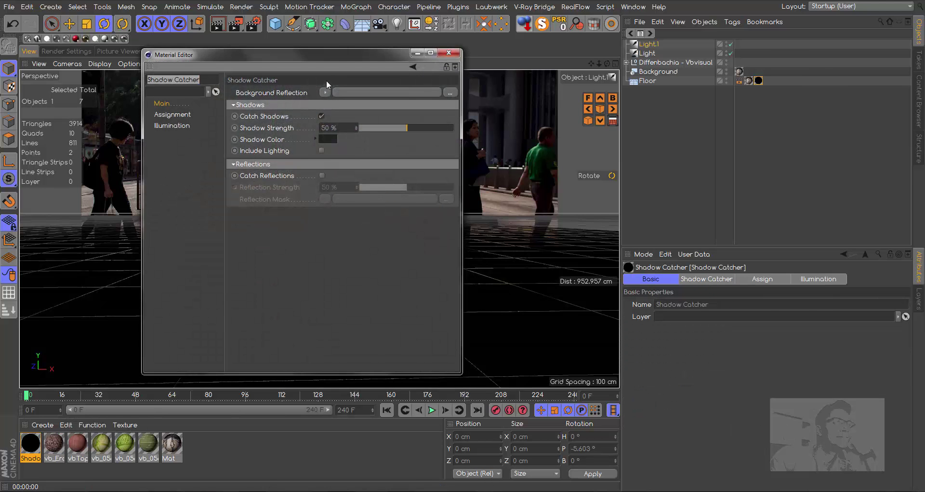
left_click_drag(325, 80, 716, 79)
left_click(696, 159)
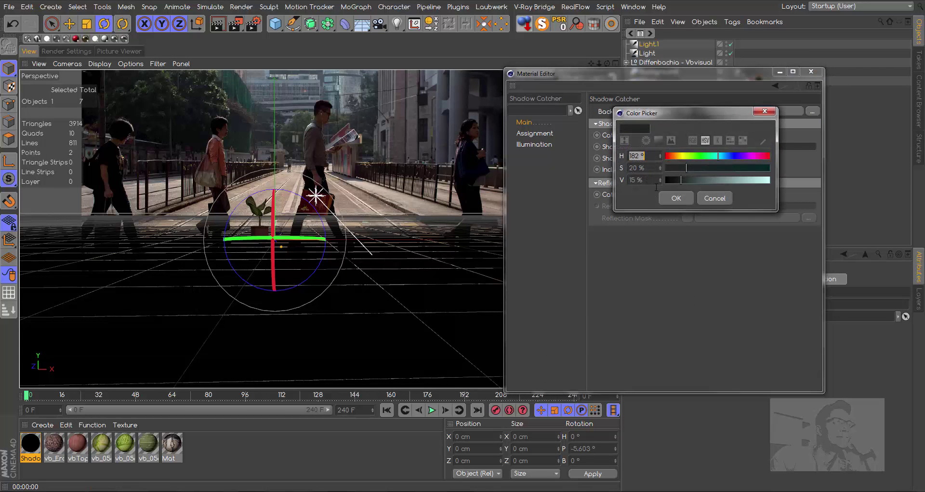
left_click(720, 201)
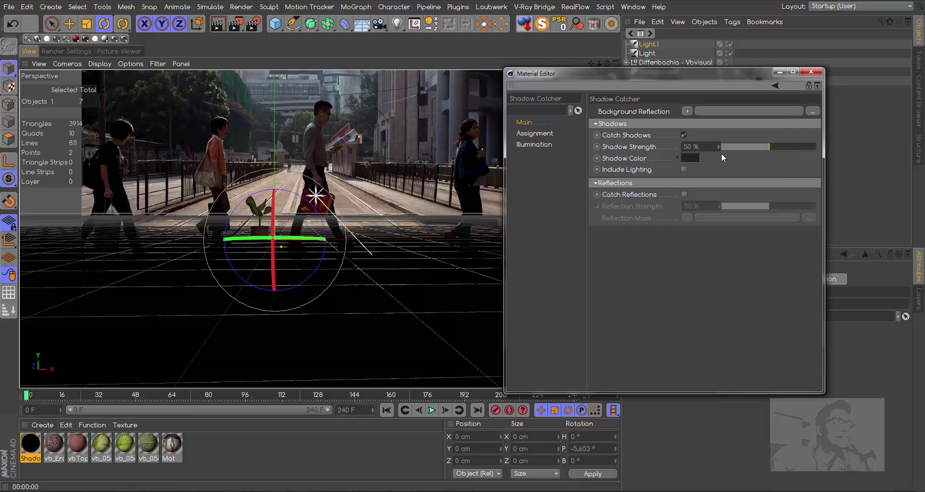
left_click_drag(713, 72, 717, 80)
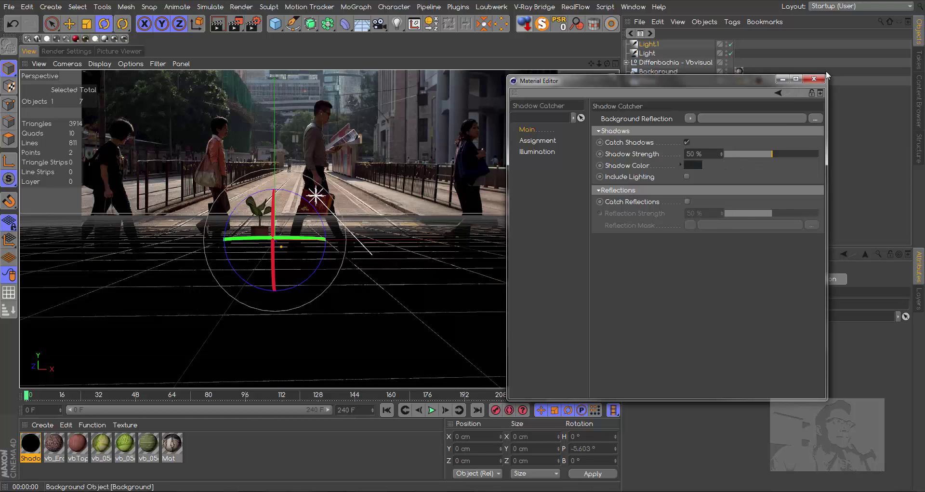
left_click(814, 78)
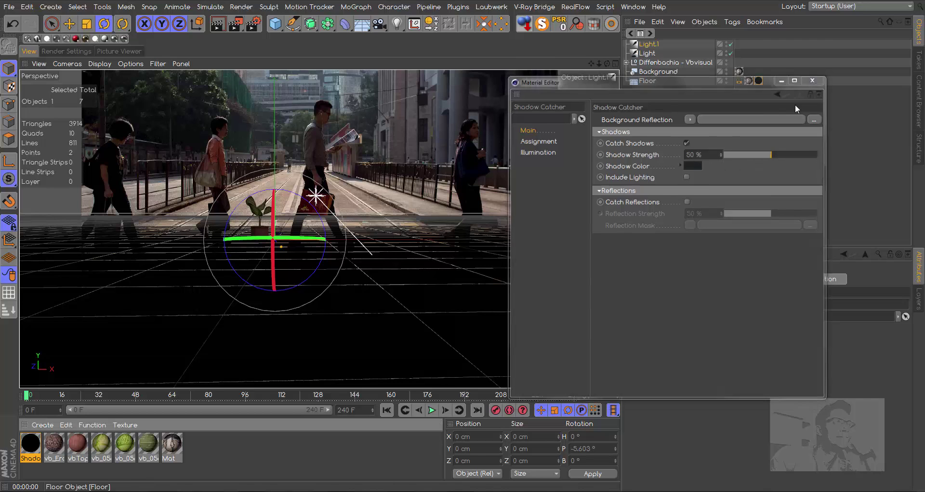
Set the render output file to Shadow Catcher in the D:\zzz folder and render the frame to the Picture Viewer.
left_click(74, 51)
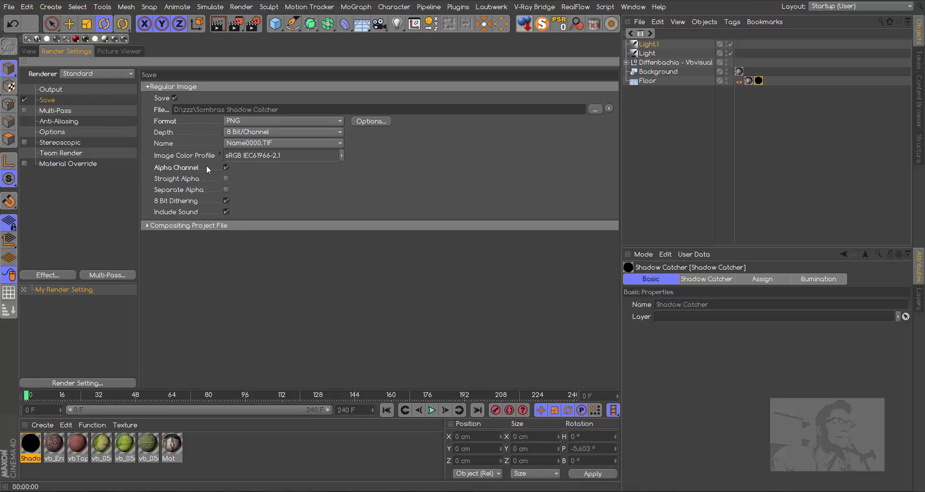
left_click(302, 110)
key("Left")
key("Left")
key("Left")
key("Left")
key("Left")
key("BackSpace")
key("BackSpace")
key("BackSpace")
key("BackSpace")
key("BackSpace")
key("BackSpace")
key("BackSpace")
key("BackSpace")
left_click(596, 109)
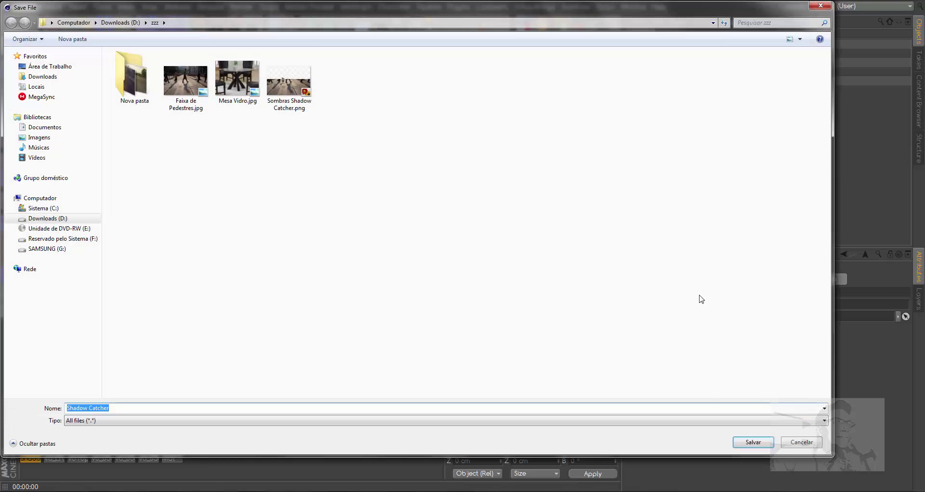
left_click(752, 442)
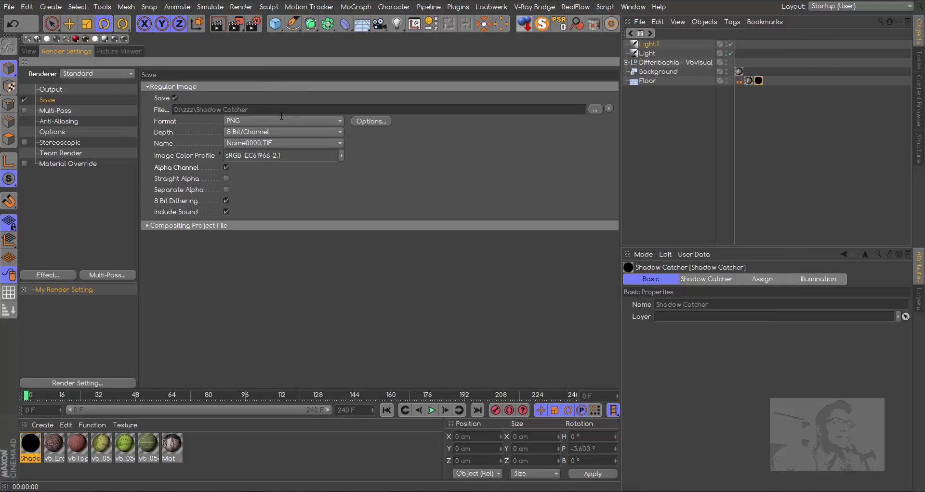
left_click(233, 21)
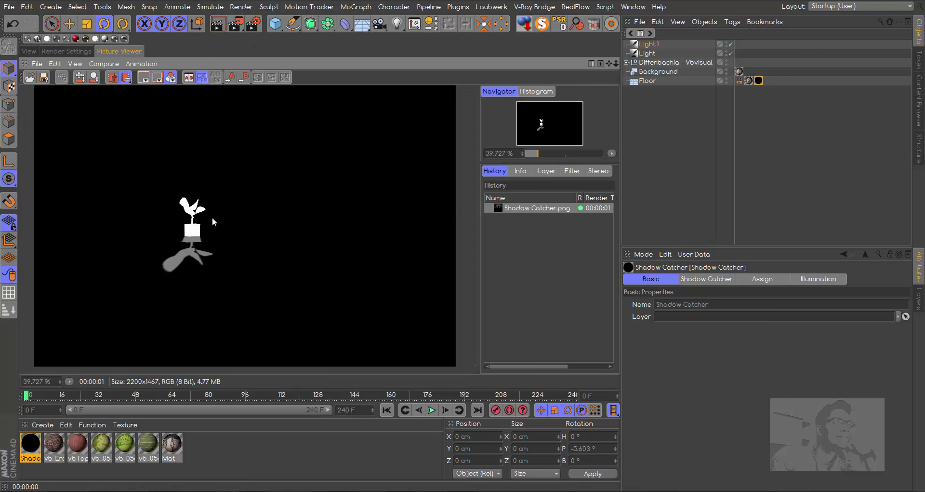
left_click(548, 172)
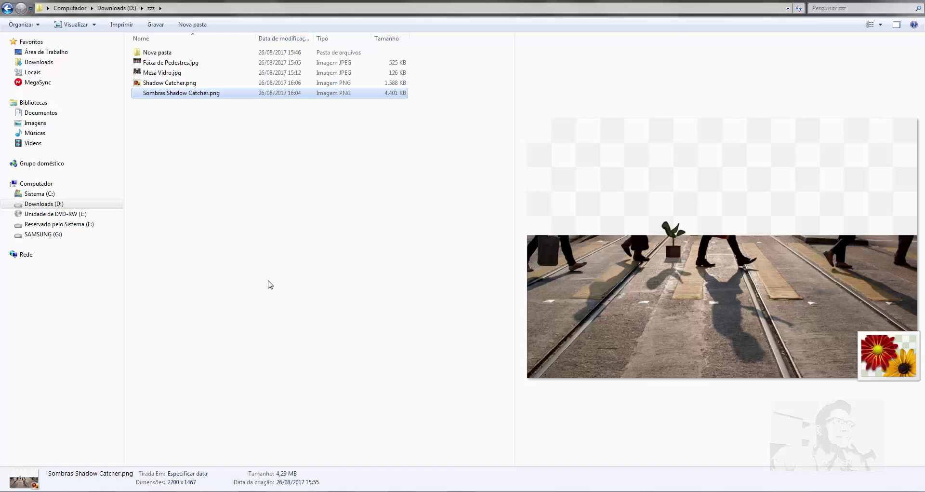
left_click_drag(183, 97, 436, 350)
left_click(177, 491)
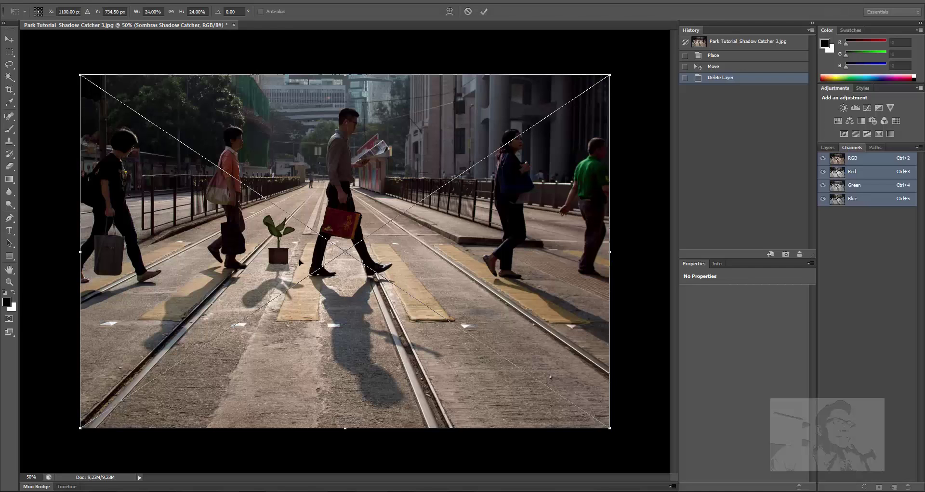
key("Escape")
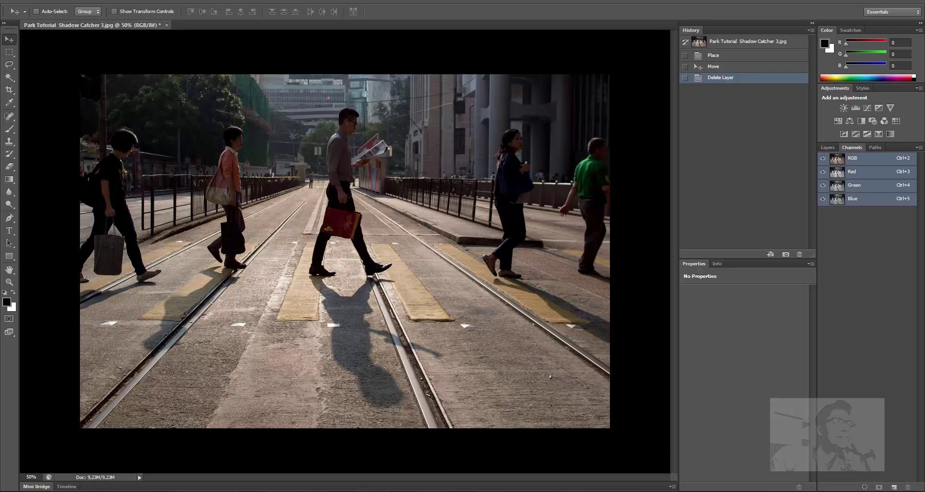
Switch back to Cinema 4D, display the full image instead of the alpha pass, and remove all images from the Picture Viewer history.
left_click(102, 491)
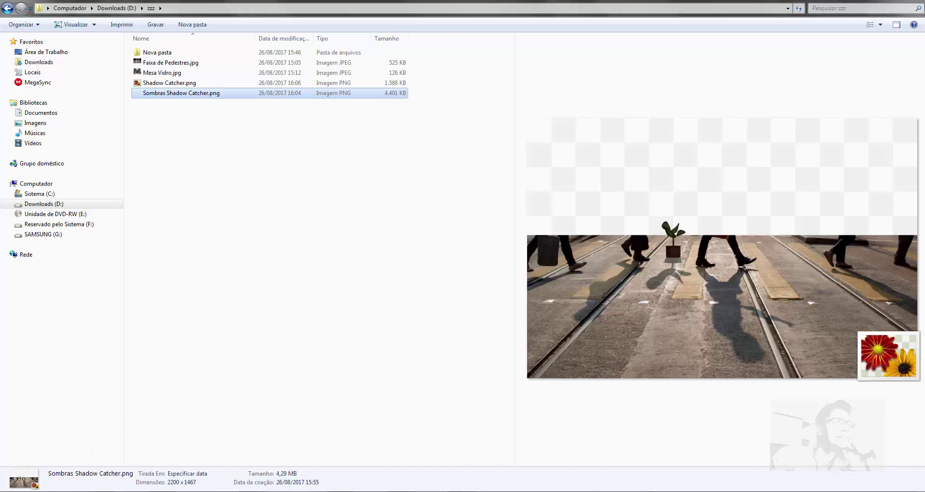
left_click(159, 491)
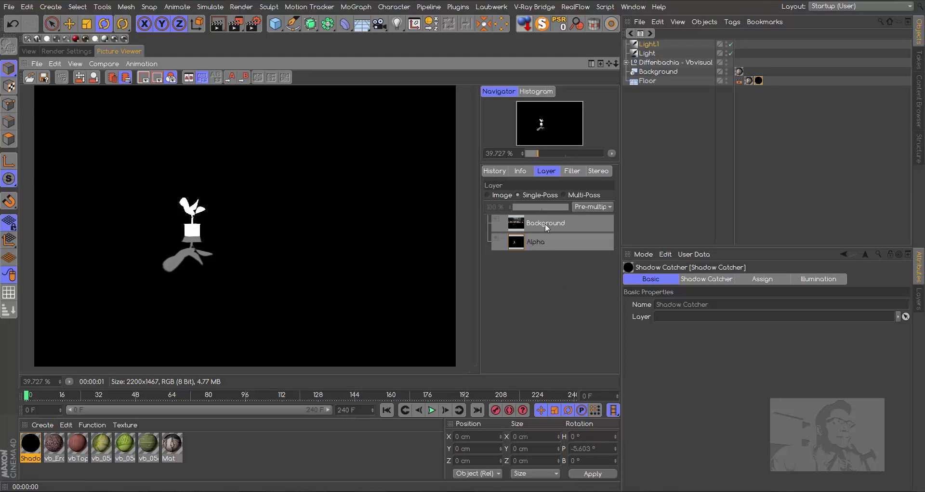
left_click(501, 194)
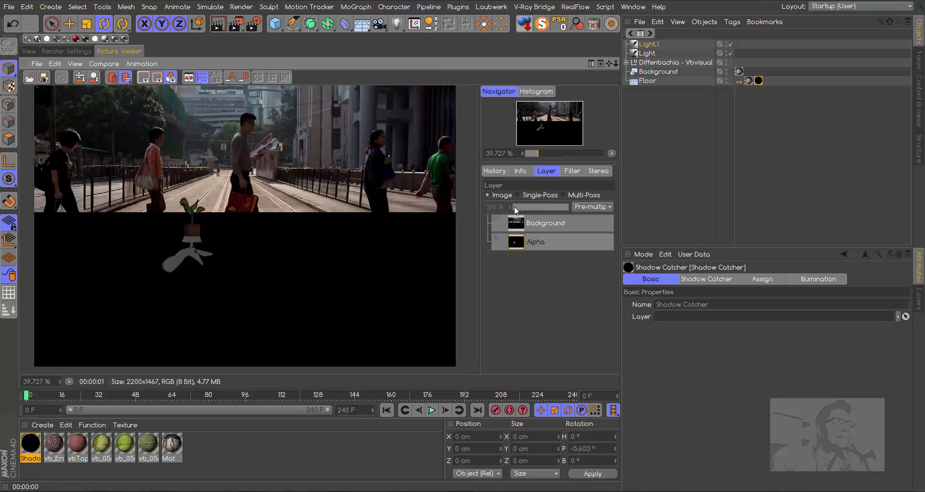
left_click(501, 170)
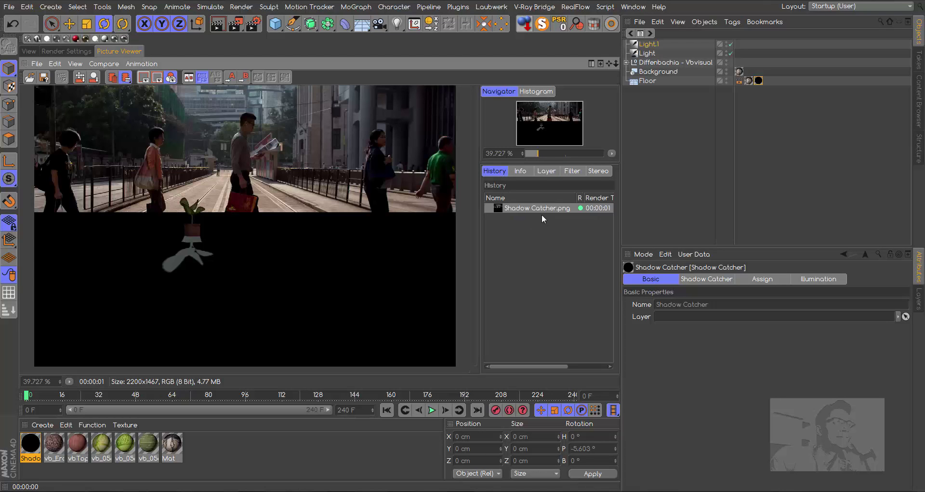
right_click(536, 208)
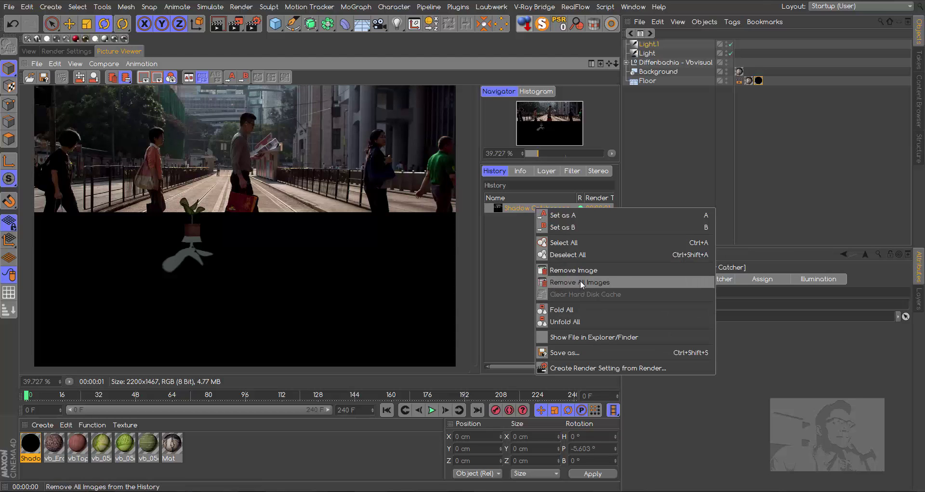
left_click(580, 281)
Delete the Shadow Catcher texture tag from the Floor object.
left_click(29, 52)
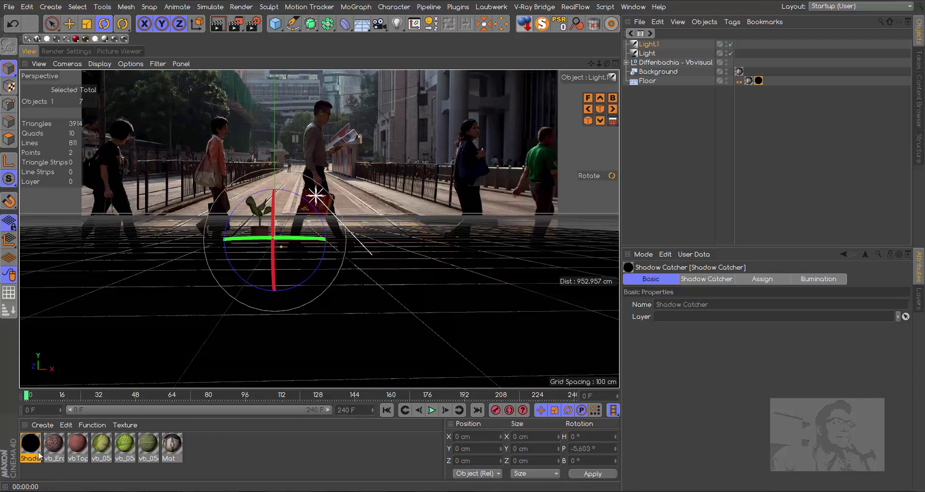
left_click(758, 81)
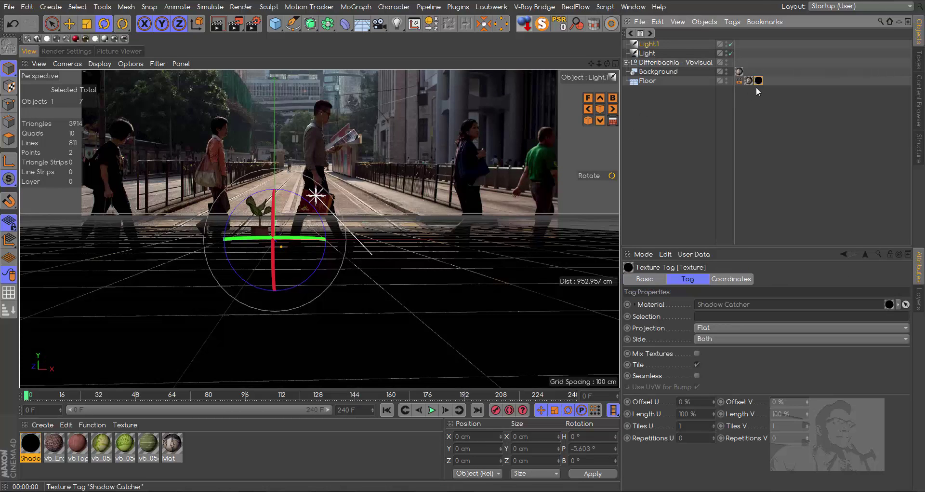
key("Delete")
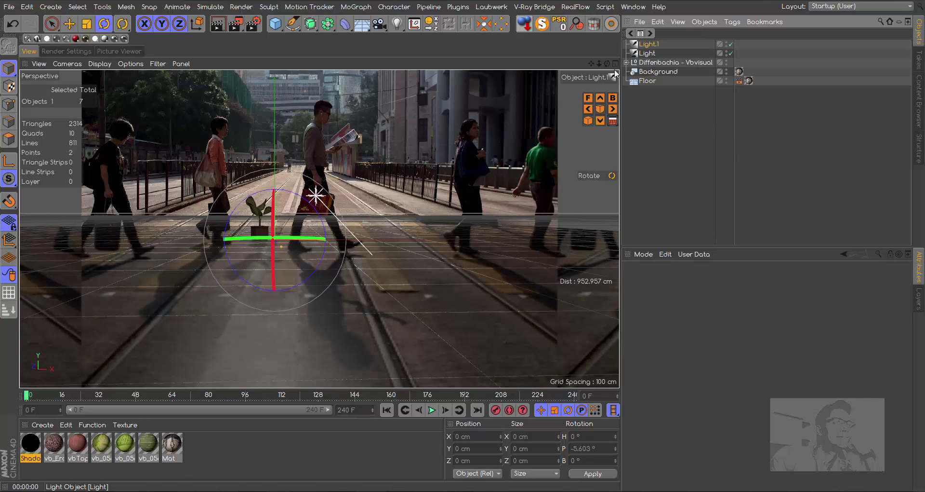
Turn off shadow casting for the infinite light named Light by setting its shadow type to None.
left_click(654, 54)
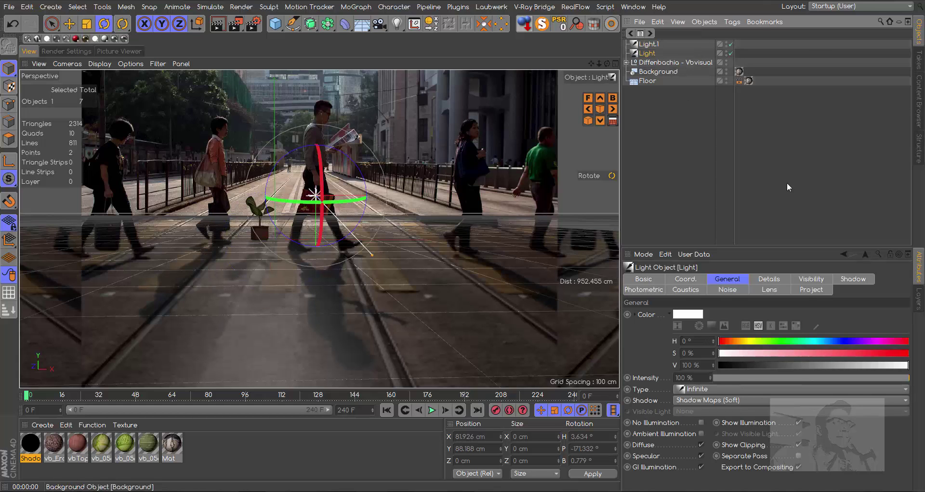
left_click(727, 398)
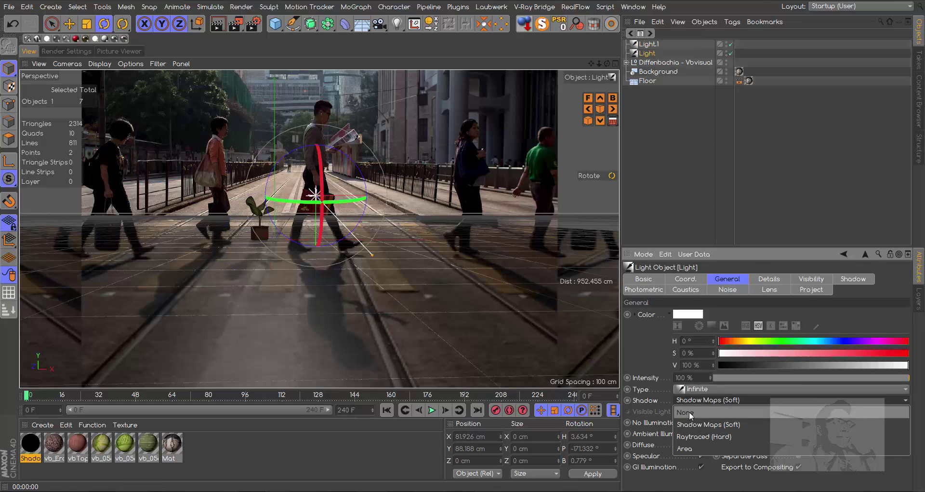
left_click(690, 411)
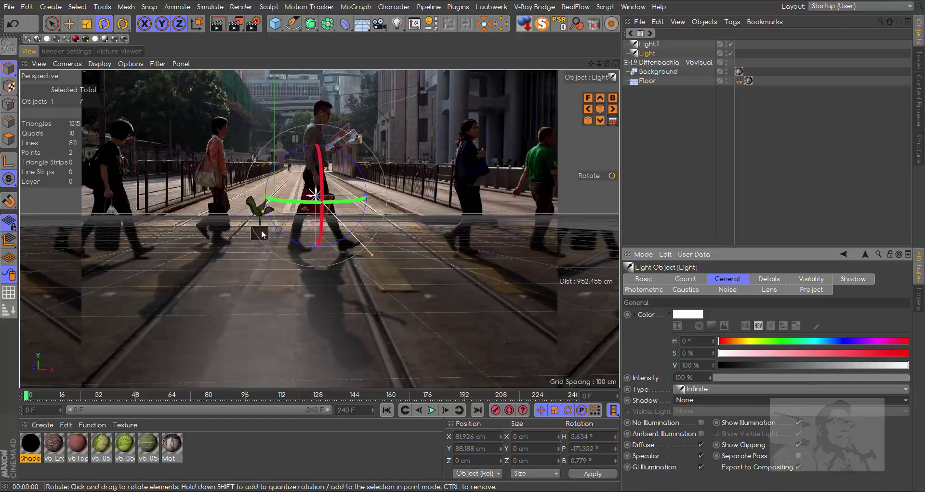
Apply the Shadow Catcher material to the Floor object and select the Light object.
left_click(66, 51)
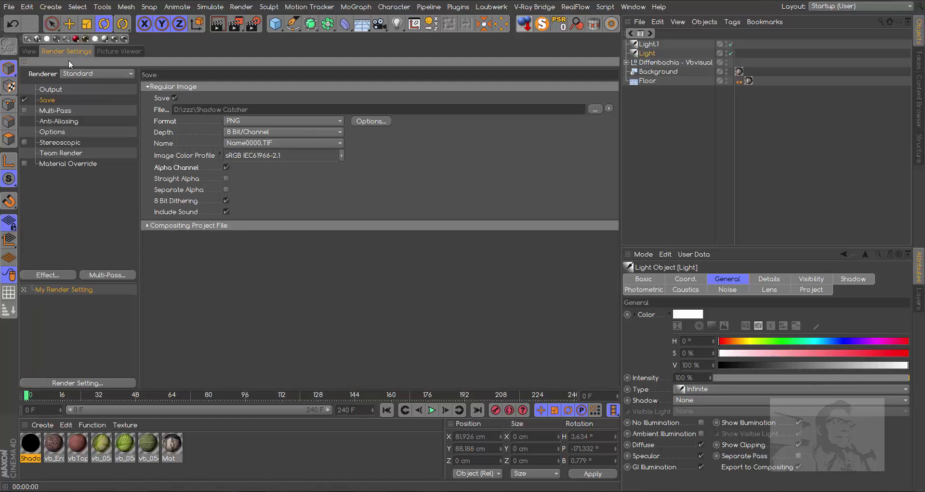
left_click(30, 51)
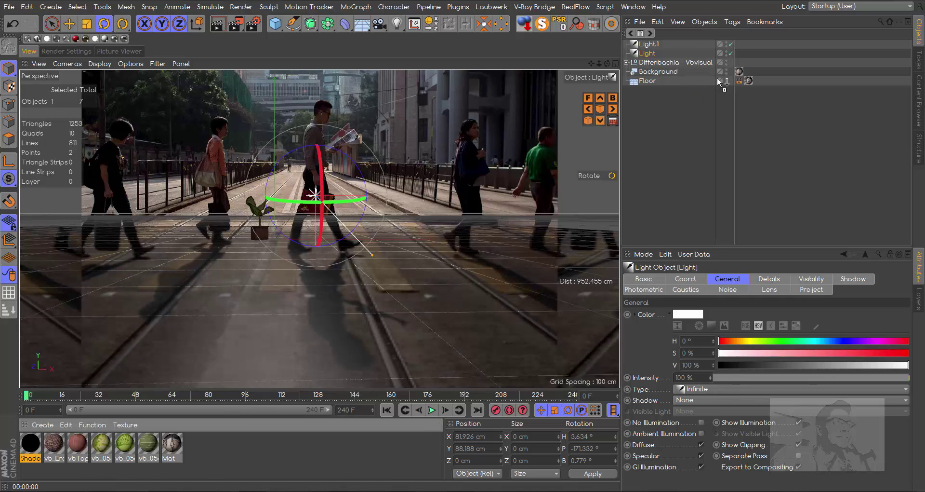
left_click_drag(718, 78, 651, 80)
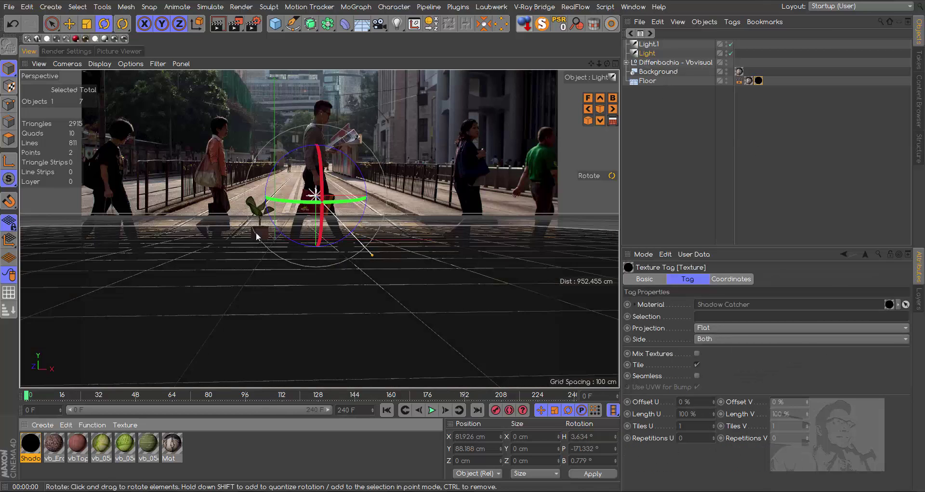
left_click(648, 53)
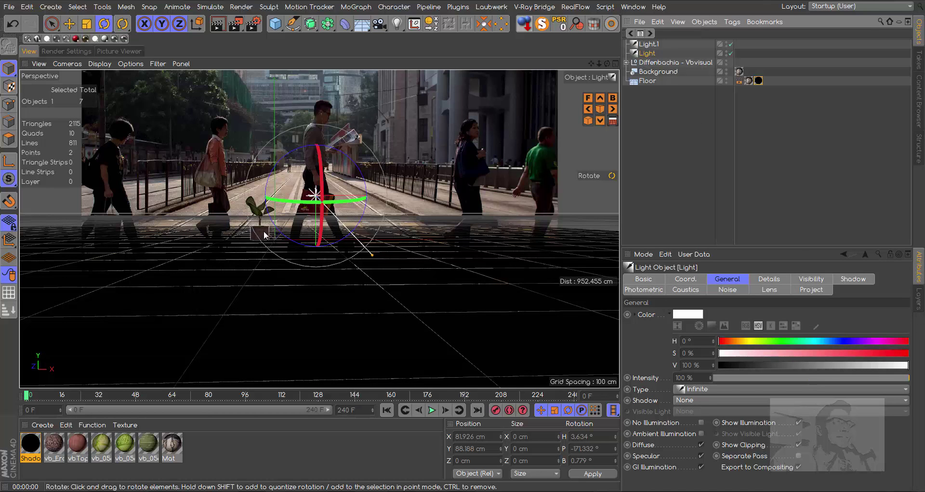
Set the render output file to Objeto in the D:\zzz folder and render the frame to the Picture Viewer.
left_click(73, 51)
left_click_drag(249, 109, 197, 108)
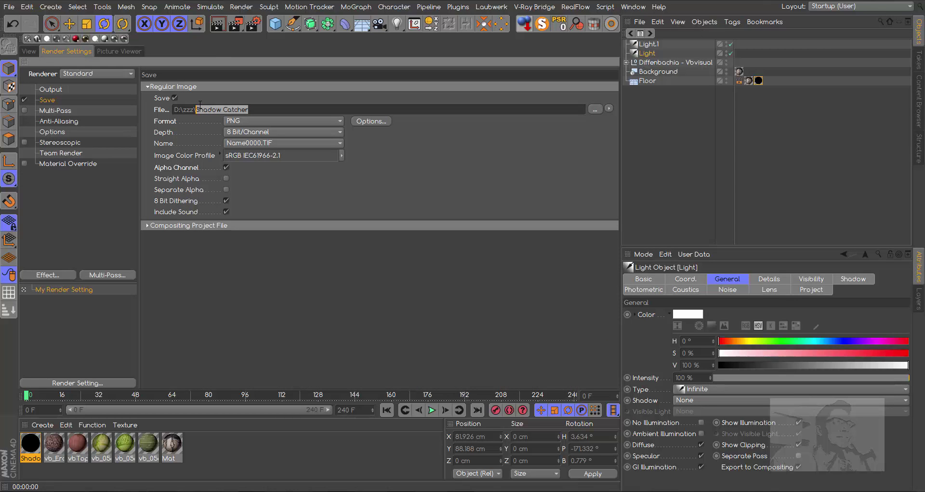
type("Objeto")
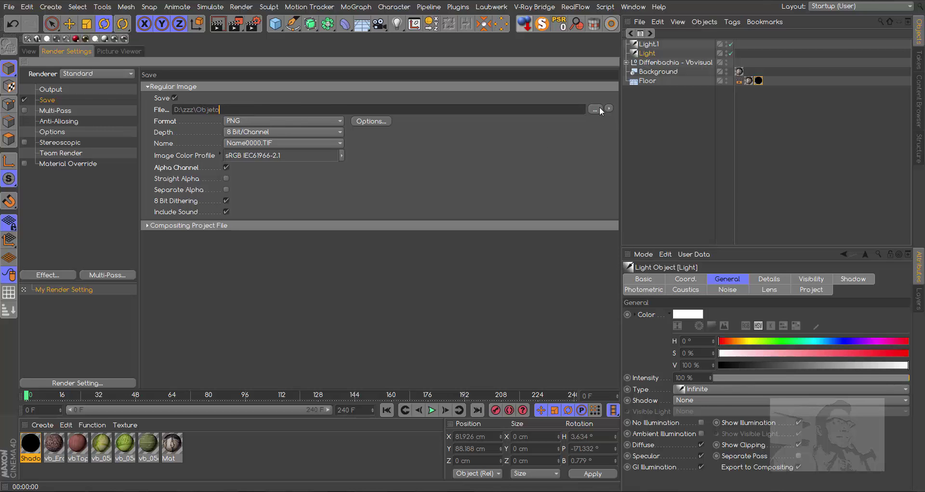
left_click(600, 107)
left_click(754, 439)
left_click(236, 24)
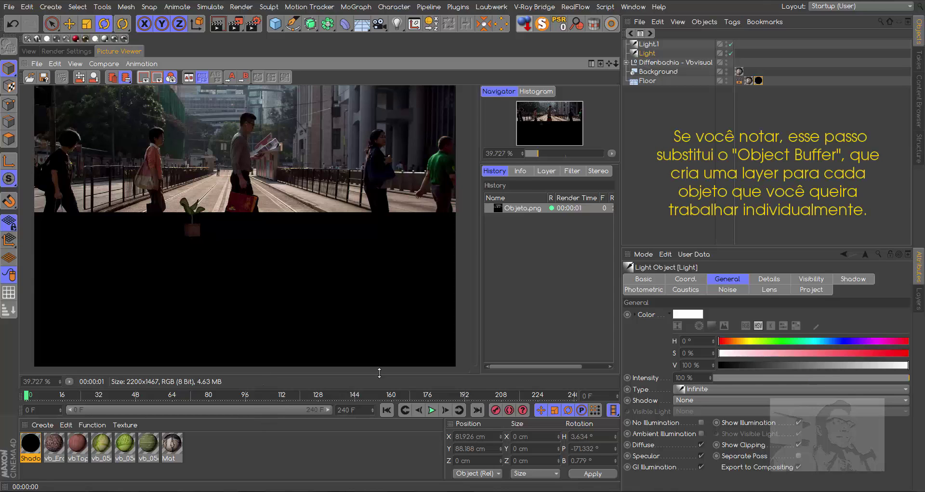
Inspect the alpha pass of the Objeto render and look over the rendered PNG files in the zzz folder.
left_click(546, 173)
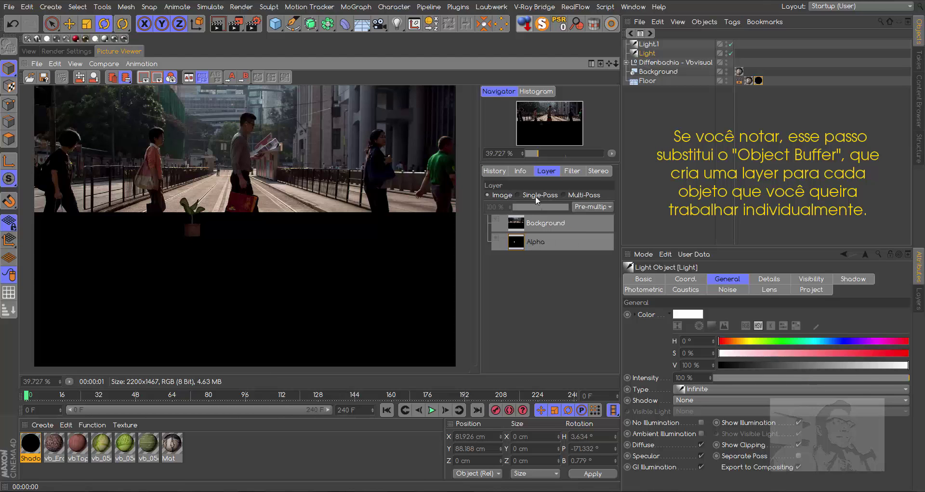
left_click(519, 195)
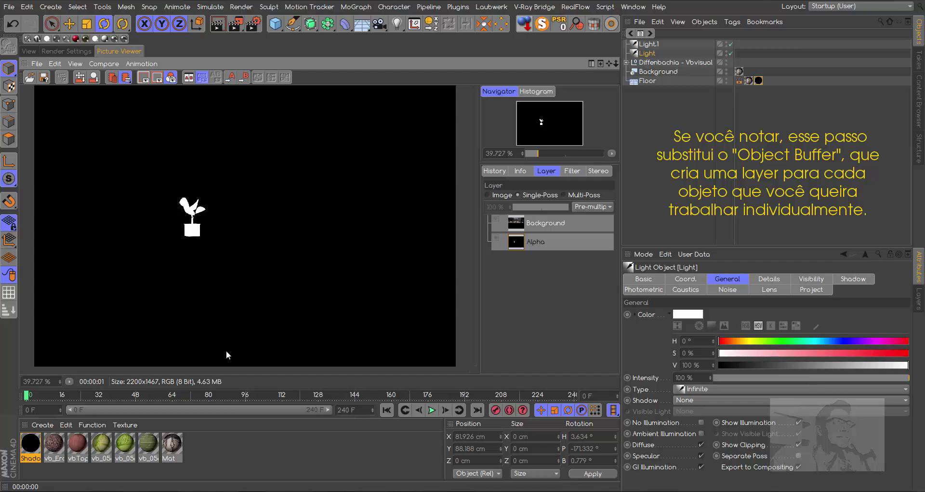
left_click(214, 461)
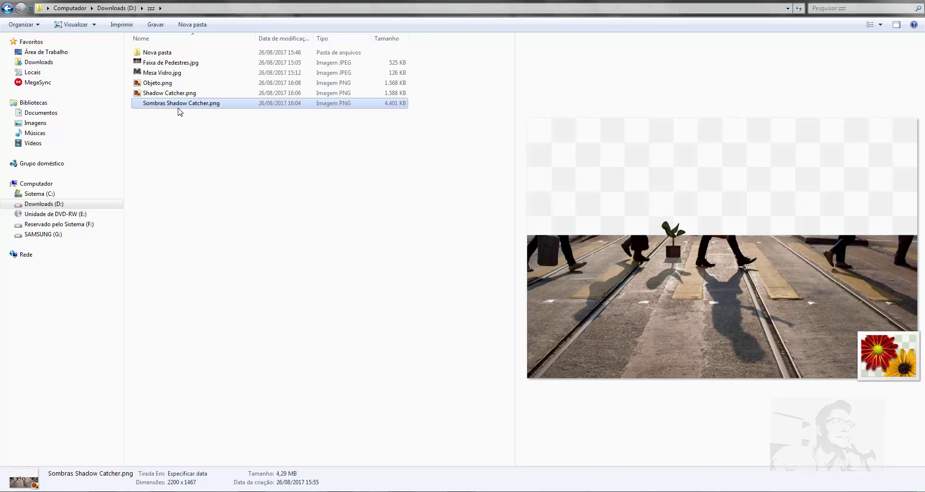
left_click_drag(169, 89, 279, 250)
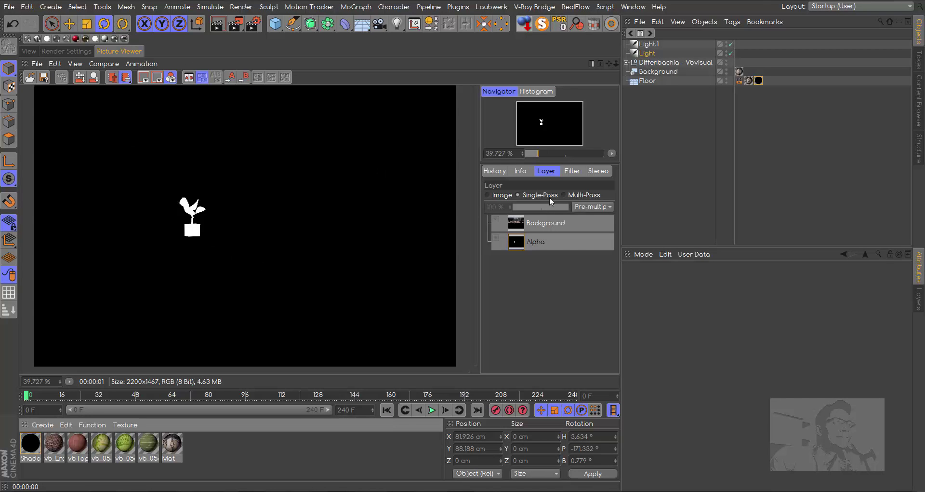
Remove all rendered images from the Picture Viewer history.
left_click(499, 171)
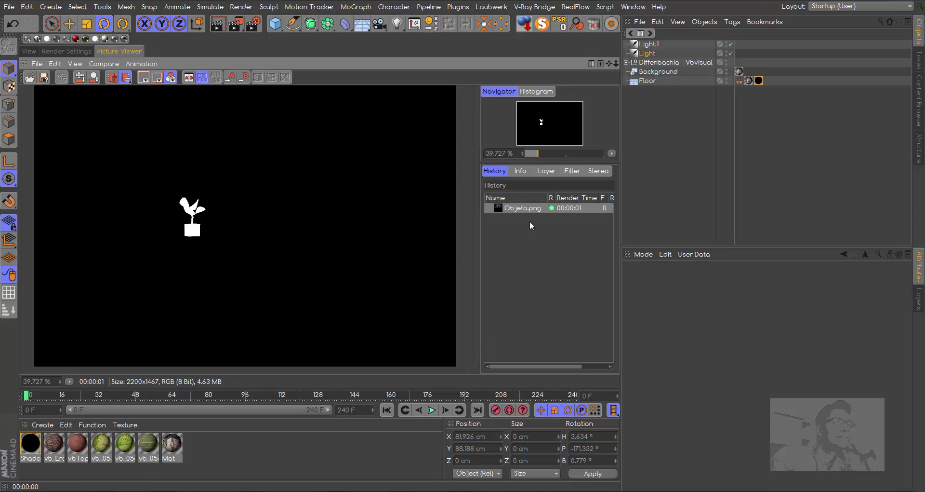
right_click(531, 209)
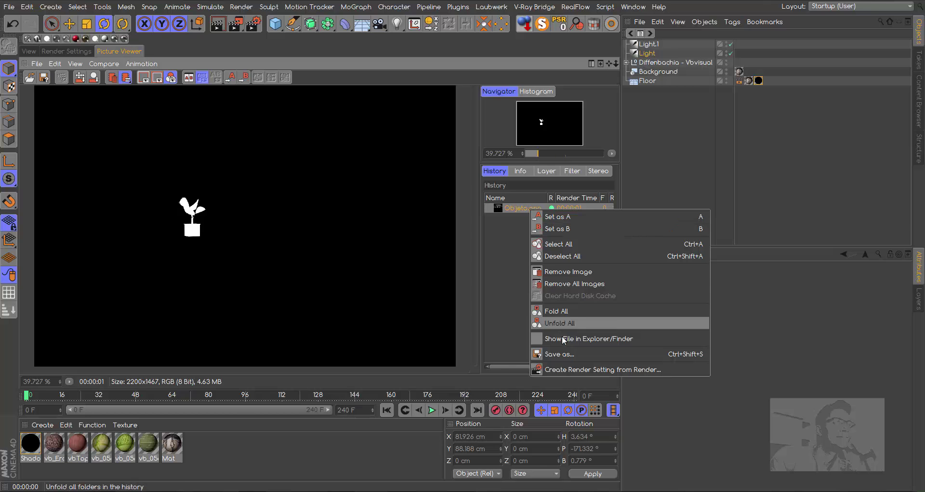
left_click(575, 284)
Set the shadow type of the infinite light named Light to Shadow Maps (Soft).
left_click(29, 51)
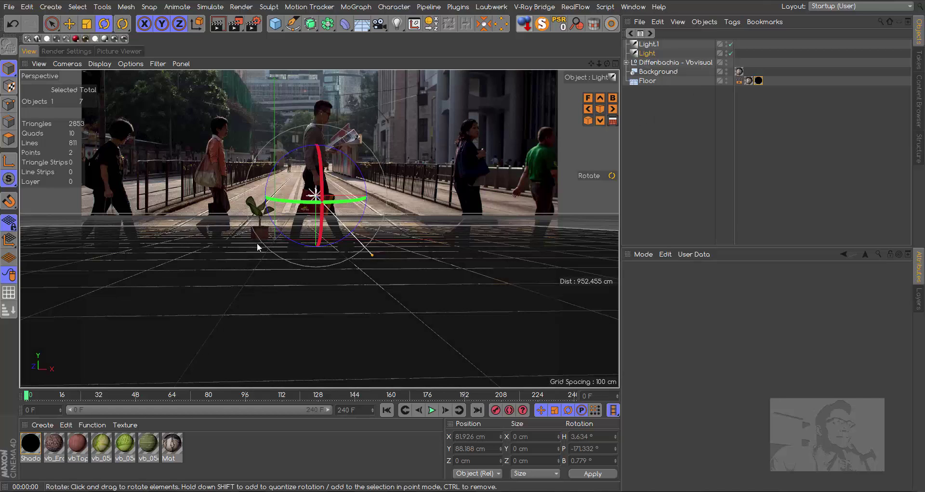
left_click(652, 58)
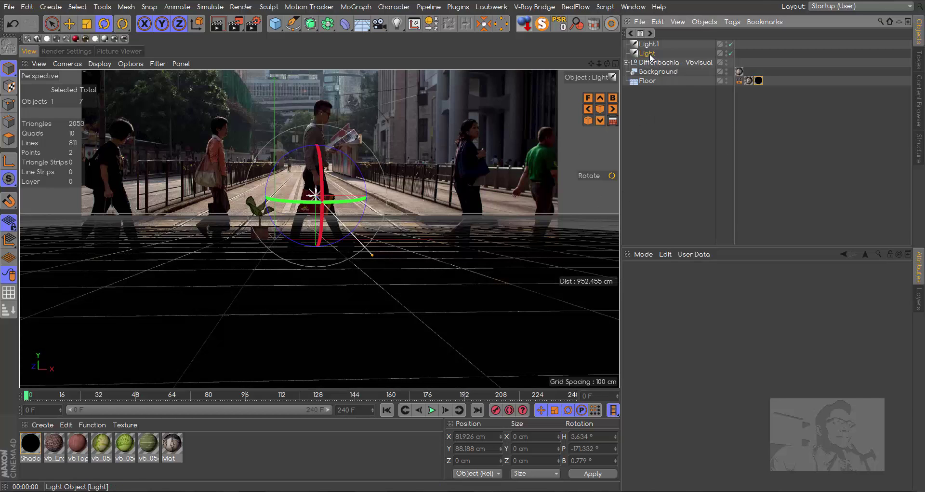
left_click(690, 400)
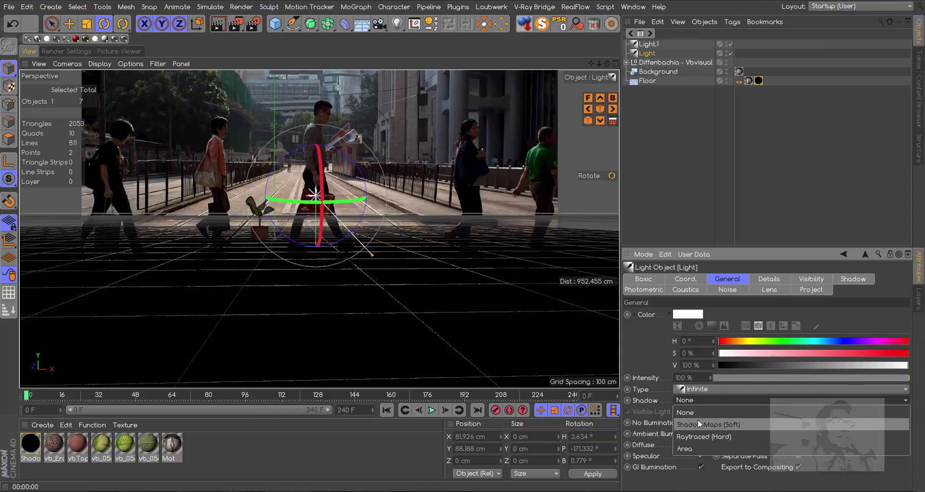
left_click(721, 424)
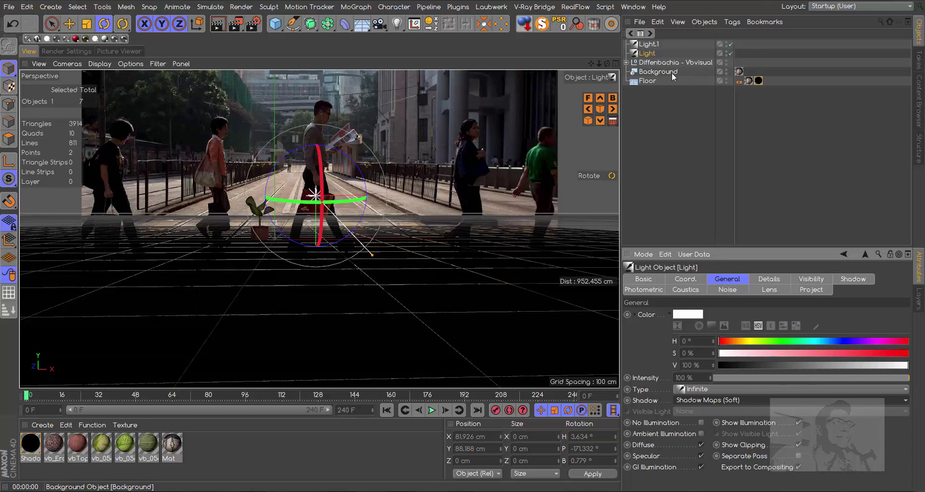
Add a Compositing tag to the Diffenbachia - Vbvisual plant and turn off Seen by Camera.
right_click(707, 64)
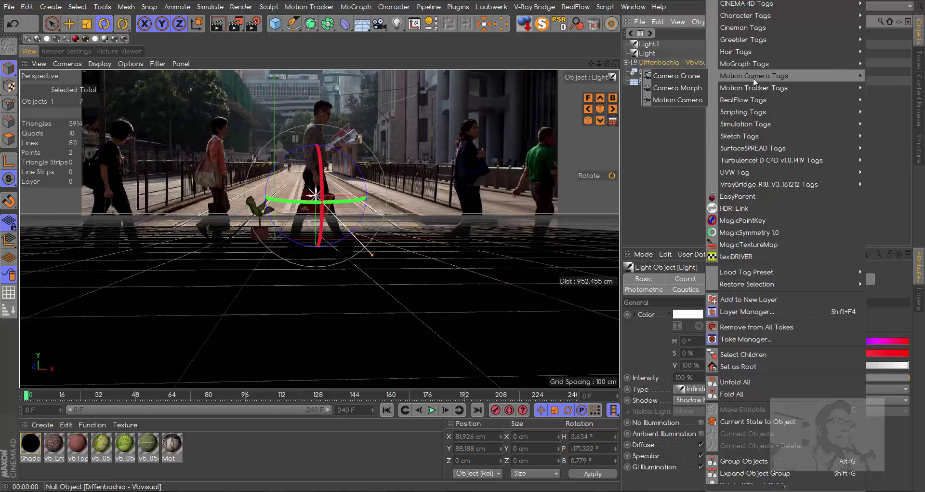
mouse_move(751, 63)
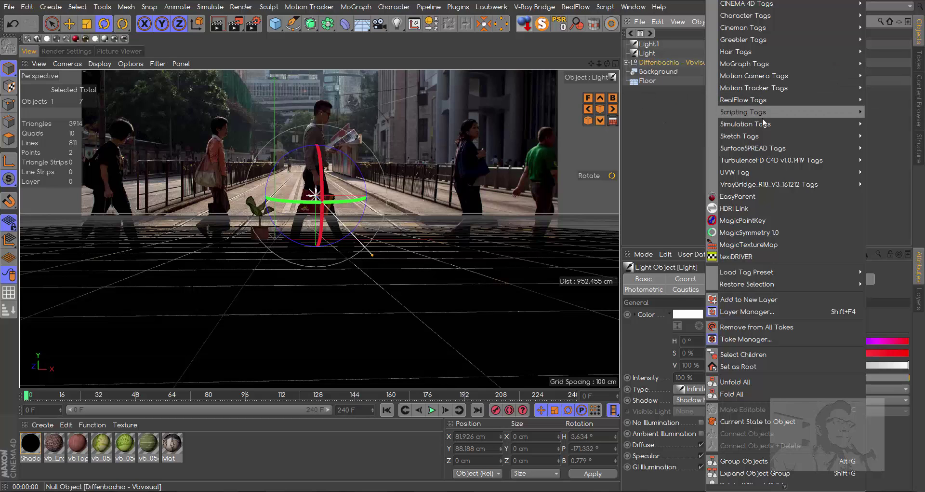
mouse_move(757, 138)
mouse_move(749, 5)
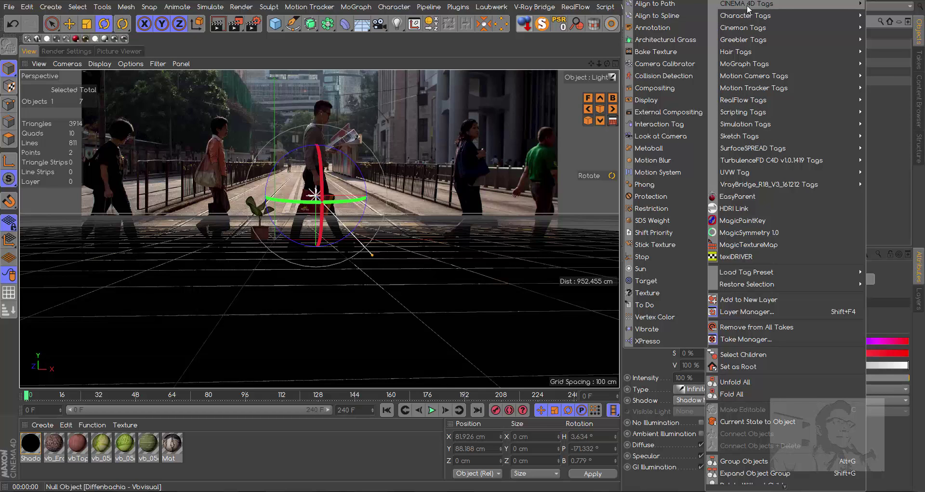
left_click(658, 88)
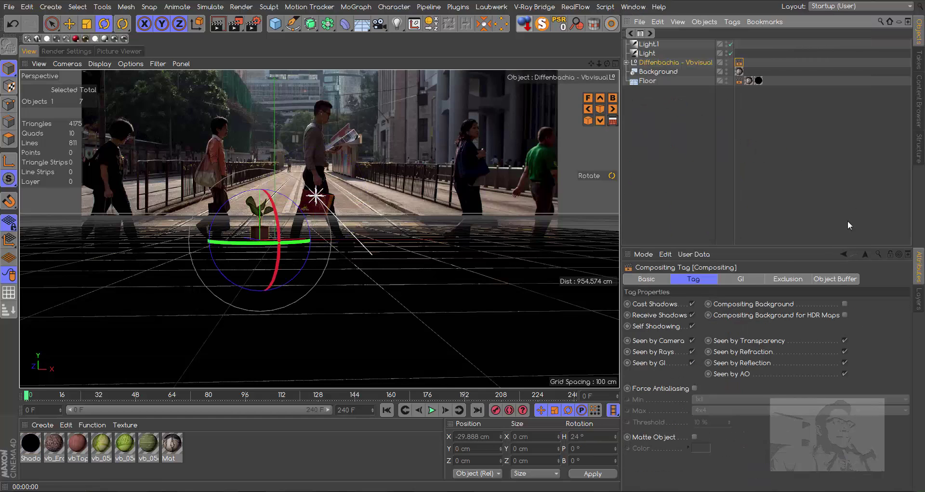
left_click(692, 341)
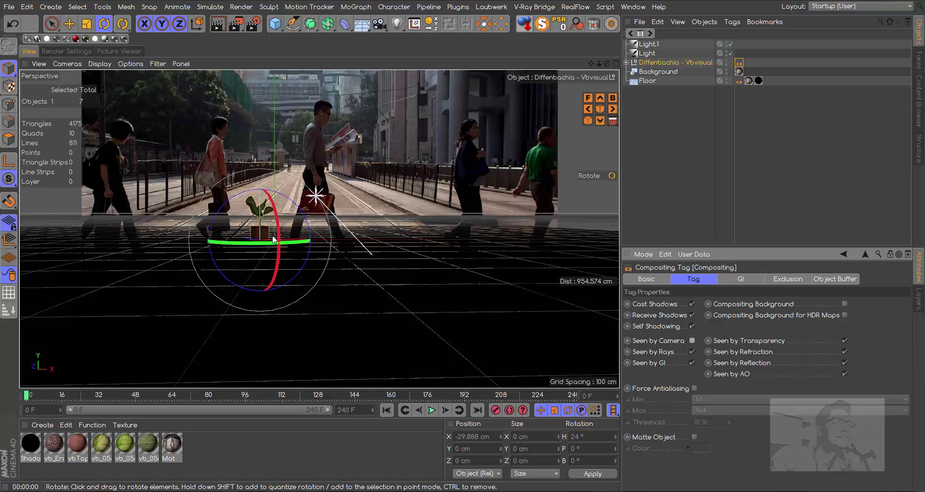
Set the render output file to Sombra in the D:\zzz folder and render the frame to the Picture Viewer.
left_click(71, 51)
left_click_drag(220, 110, 196, 110)
type("Sombra")
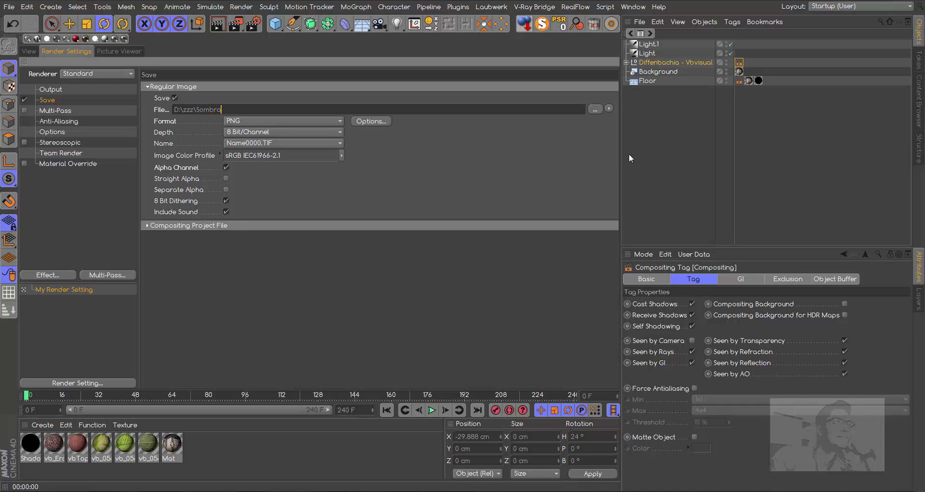
left_click(596, 109)
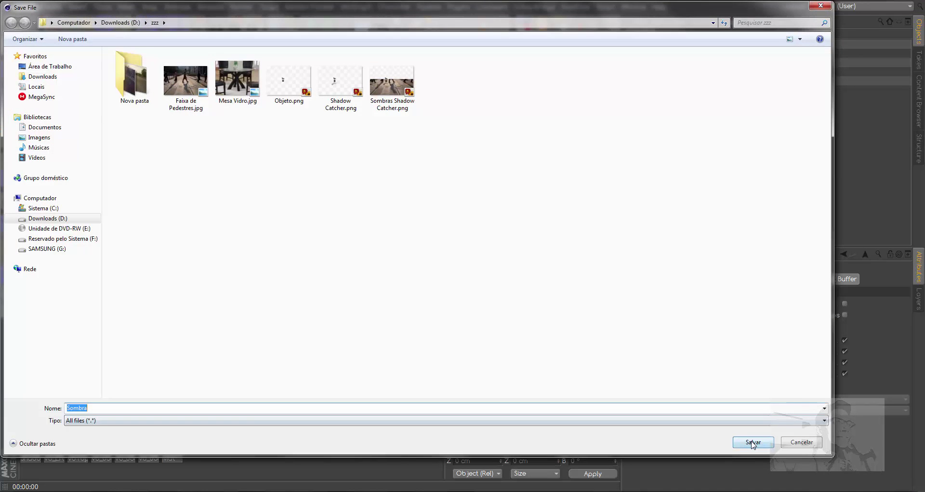
left_click(753, 441)
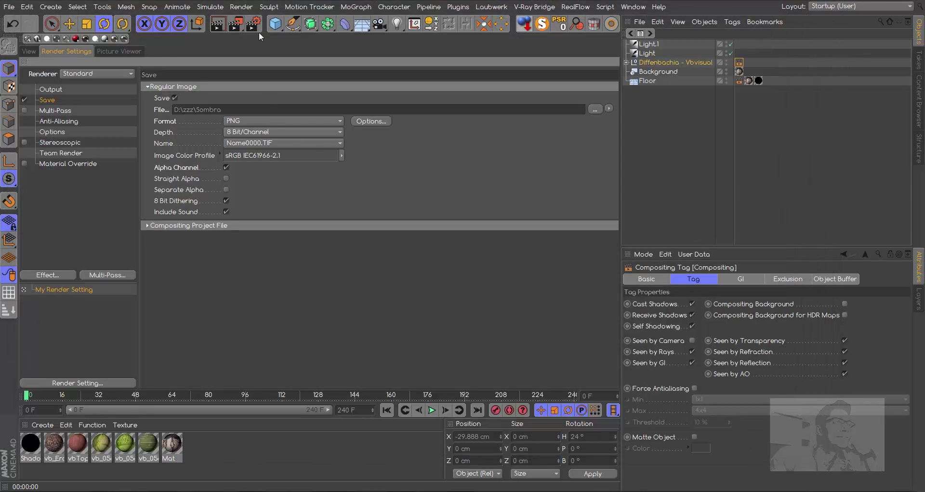
left_click(237, 27)
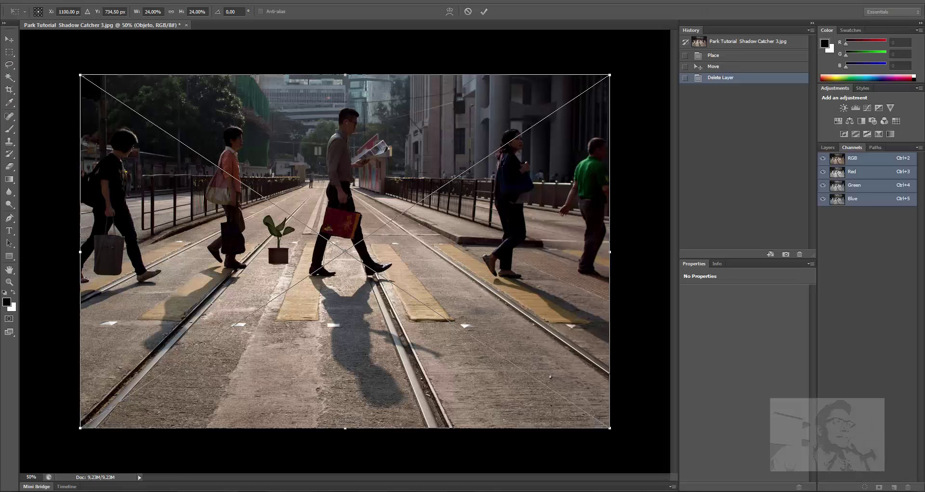
In Photoshop, commit the placed Objeto image over the crosswalk photo and bring in Sombra.png from the zzz folder.
right_click(208, 128)
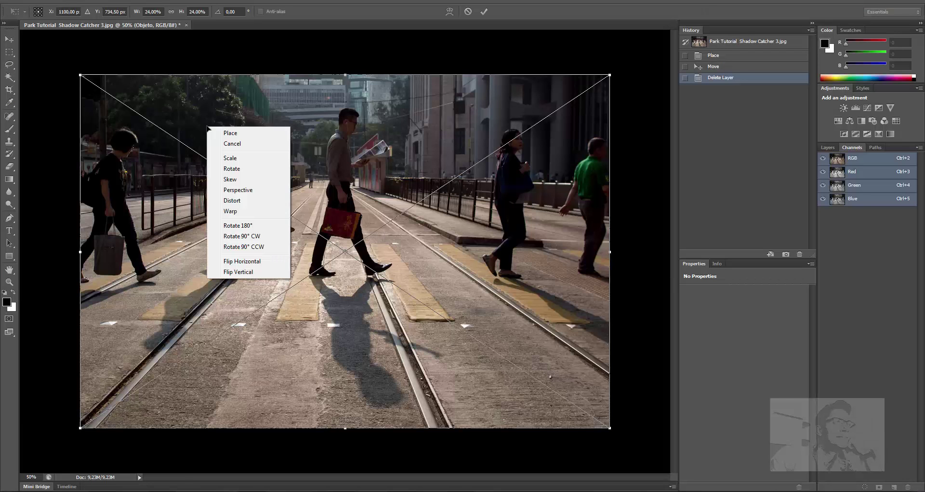
left_click(238, 138)
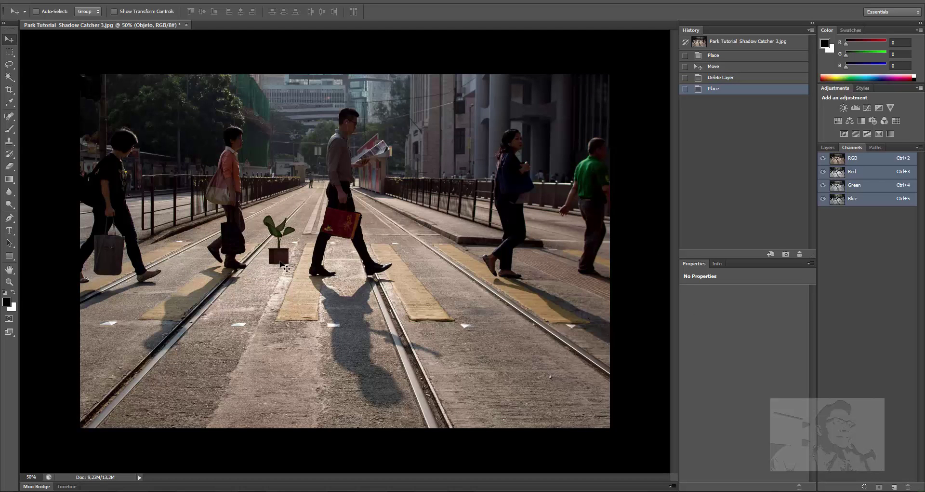
left_click(83, 491)
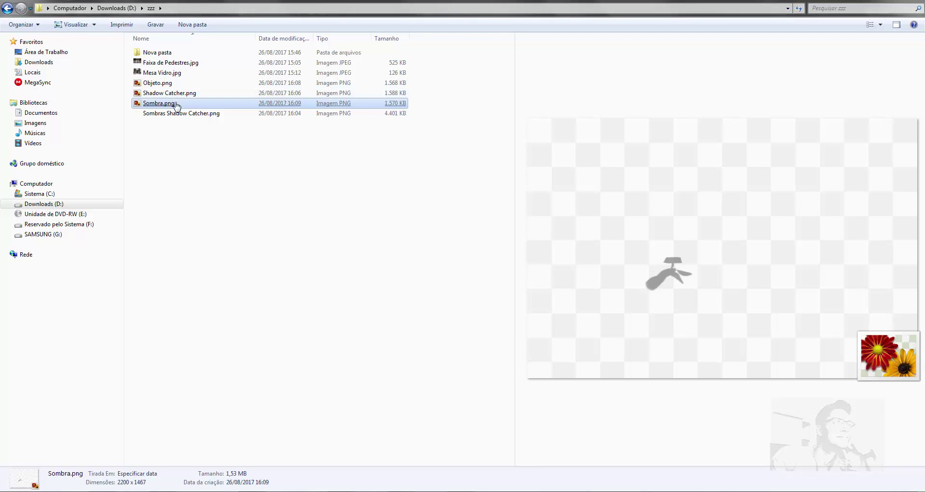
left_click_drag(159, 105, 255, 334)
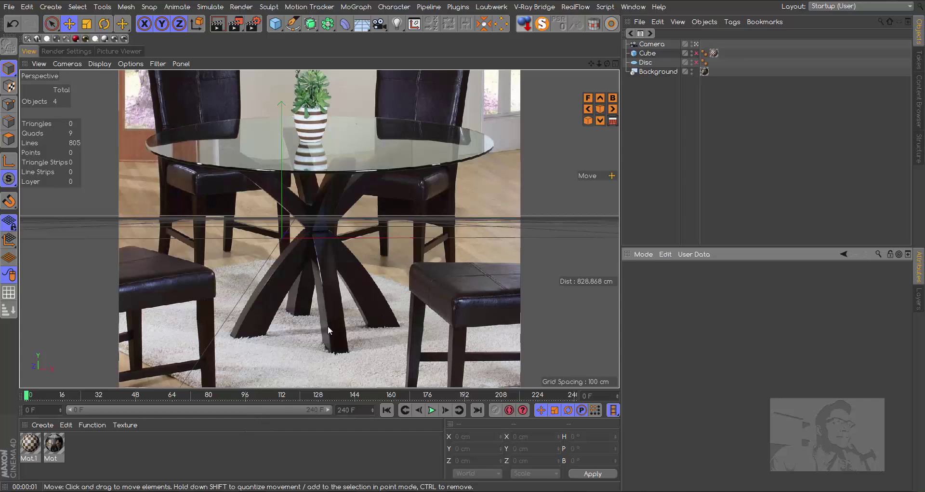
In the Cinema 4D glass table scene, look over the available renderers in the render settings.
left_click(65, 51)
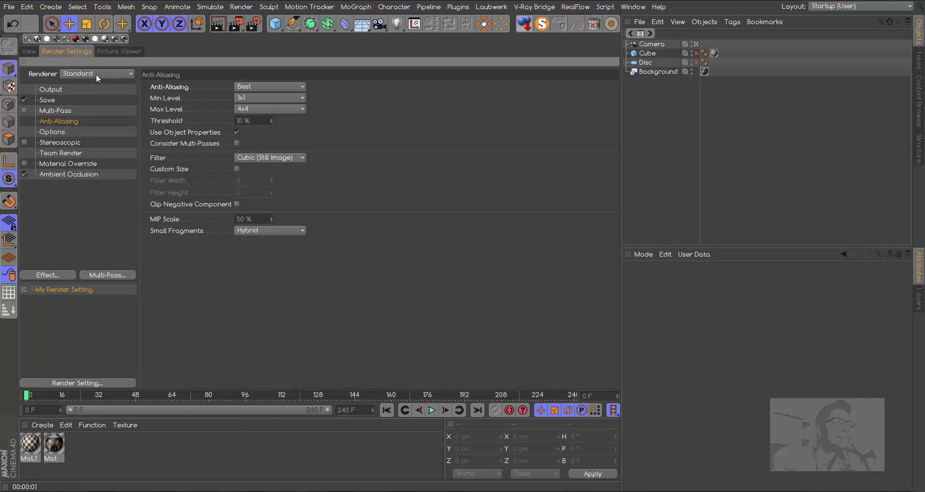
left_click(96, 73)
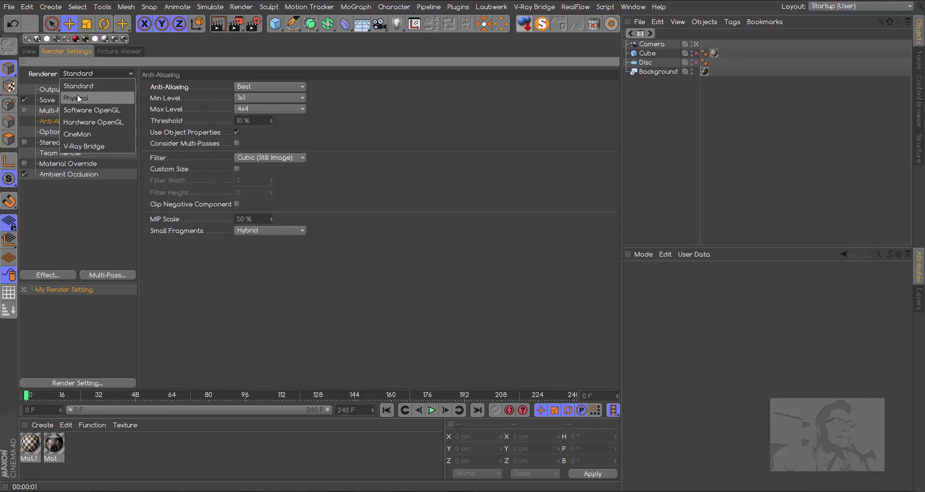
left_click(31, 51)
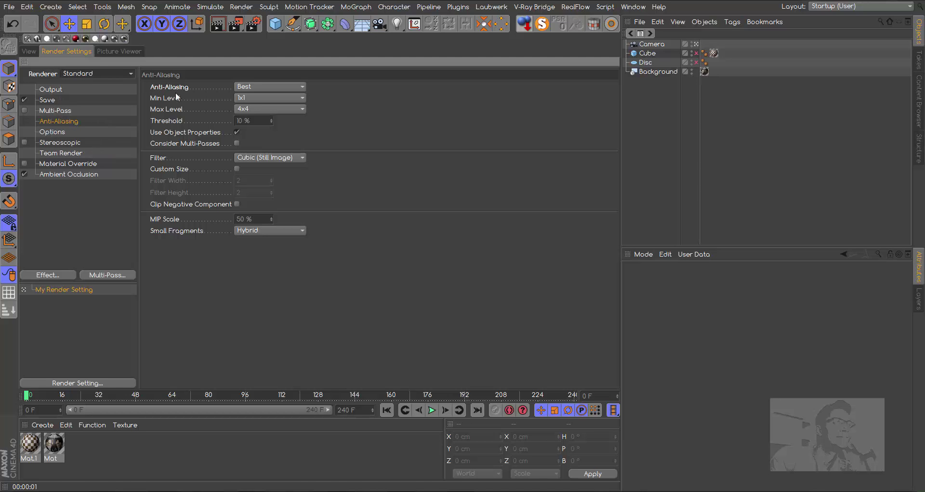
left_click(29, 51)
Look over the shadow type options on a temporary new light and delete that light.
left_click(397, 23)
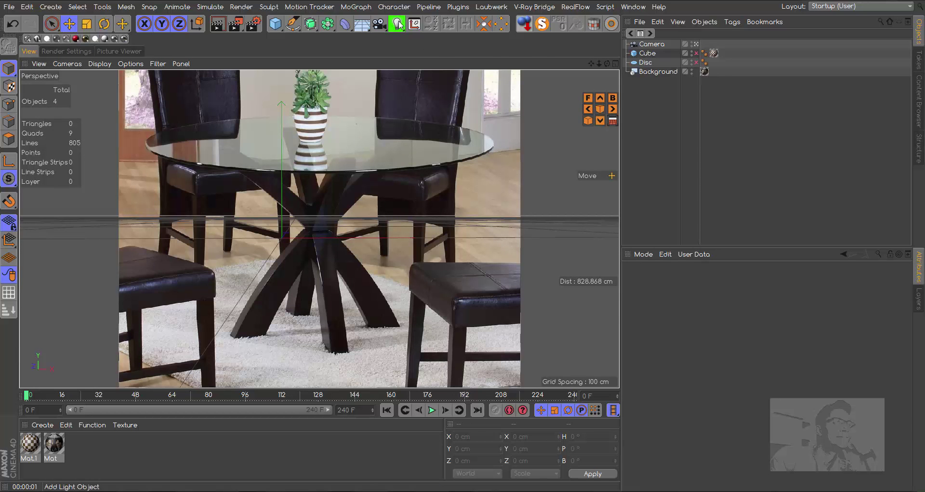
left_click(418, 36)
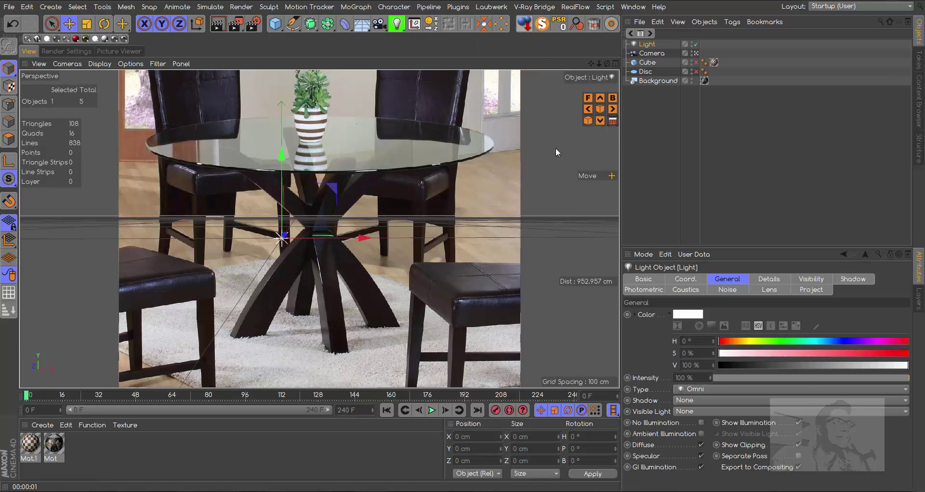
left_click(703, 400)
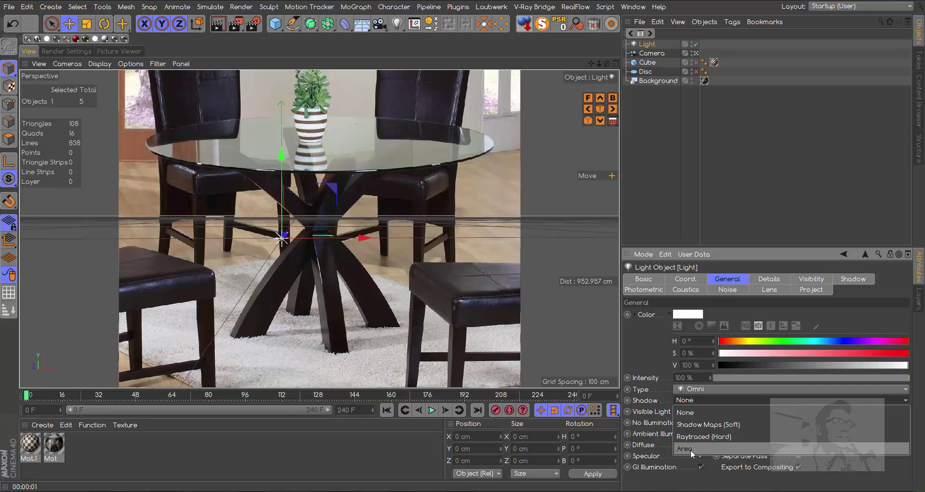
left_click(840, 470)
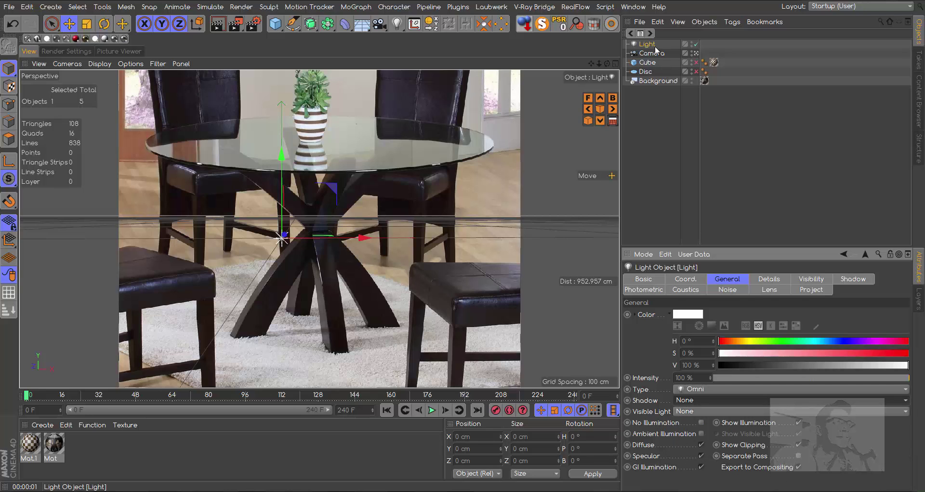
key("Delete")
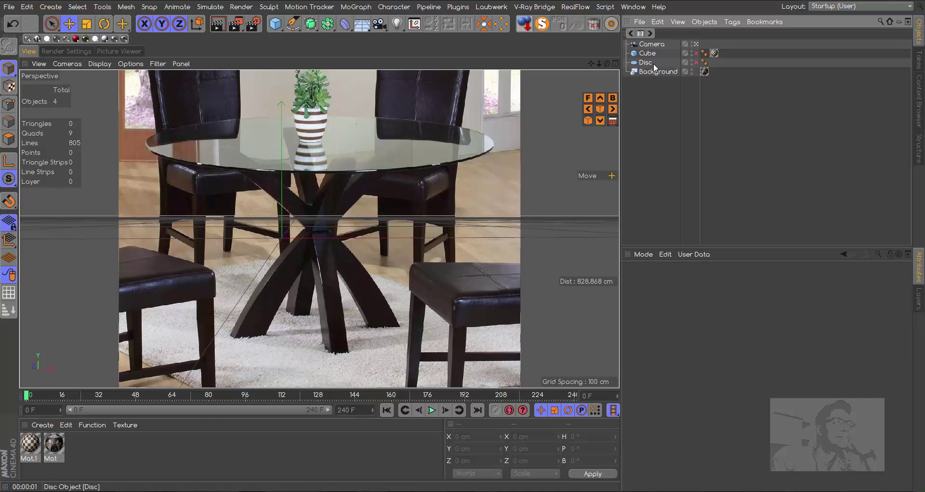
Enable the Disc over the table top and the Cube standing on it.
left_click(696, 62)
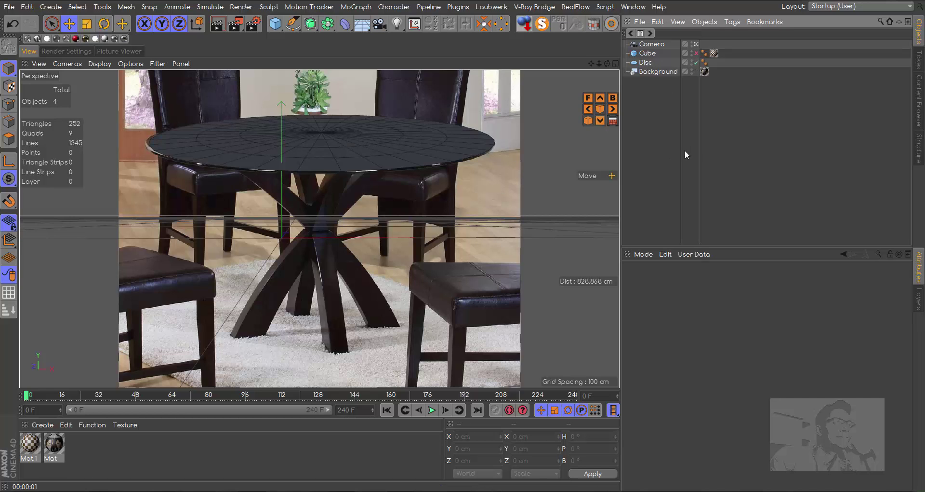
left_click(696, 53)
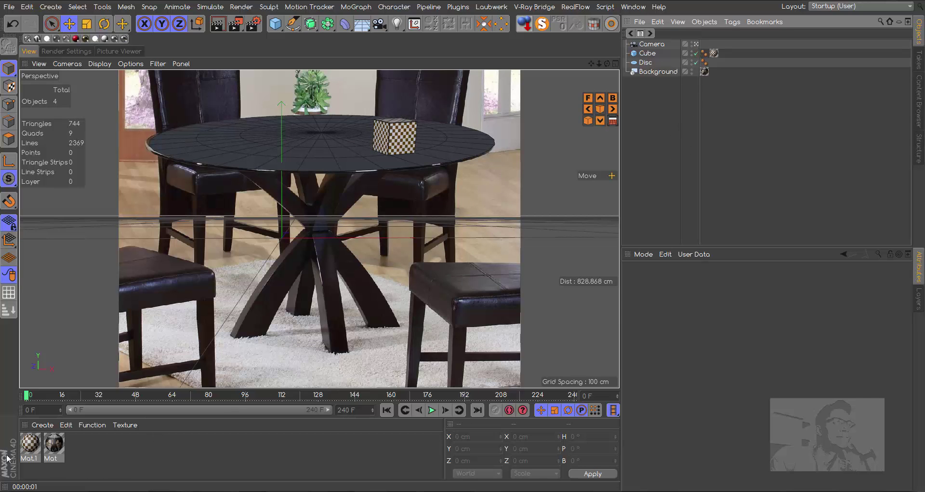
Examine the Checkerboard shader in Mat.1's color channel, including its colors and U and V frequency.
double_click(30, 443)
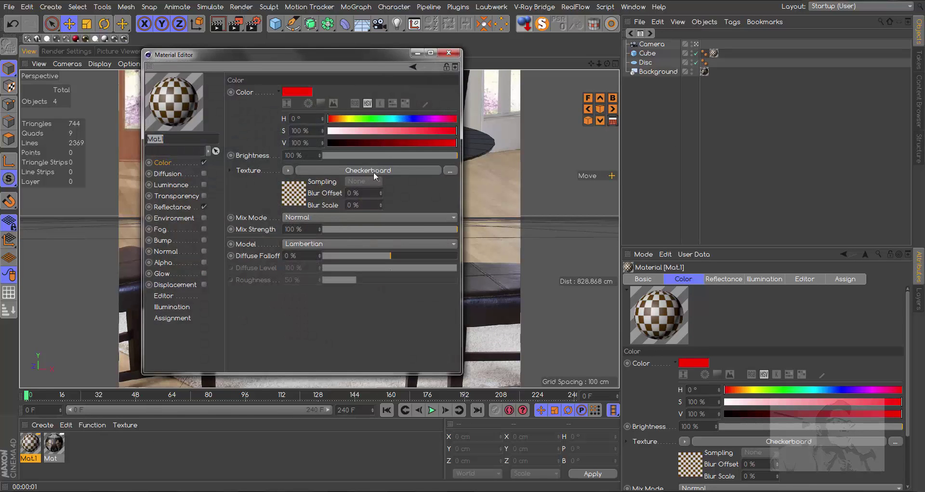
left_click(291, 169)
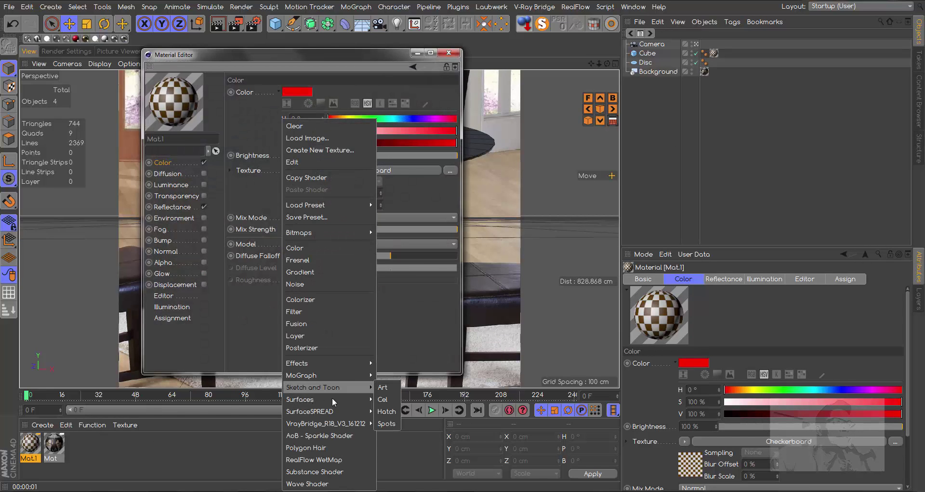
mouse_move(332, 398)
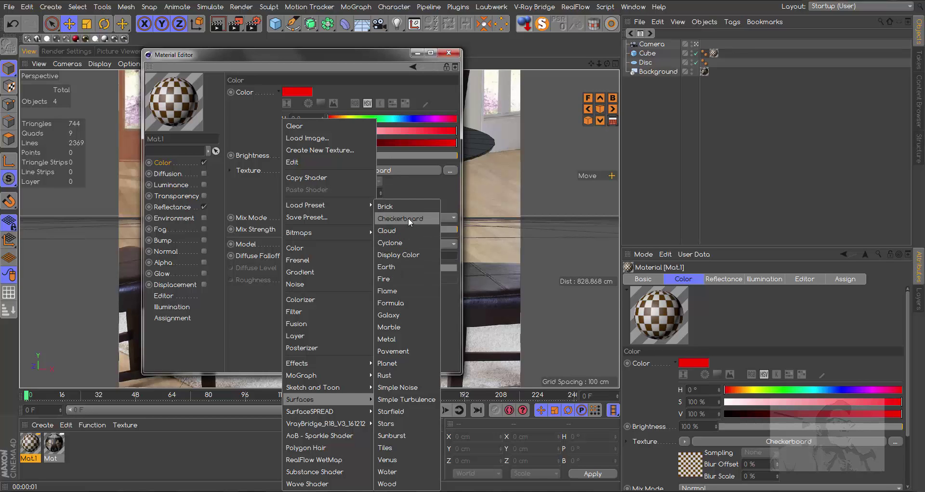
left_click(242, 193)
left_click(304, 190)
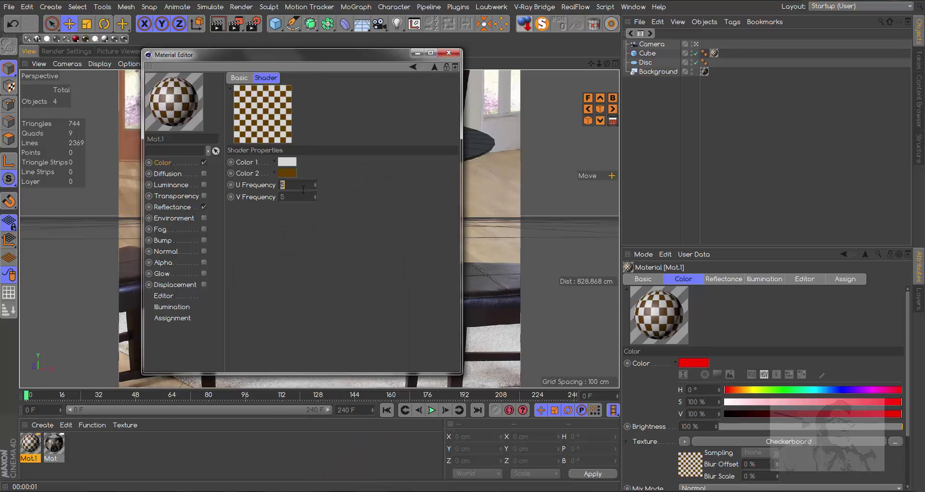
left_click(289, 161)
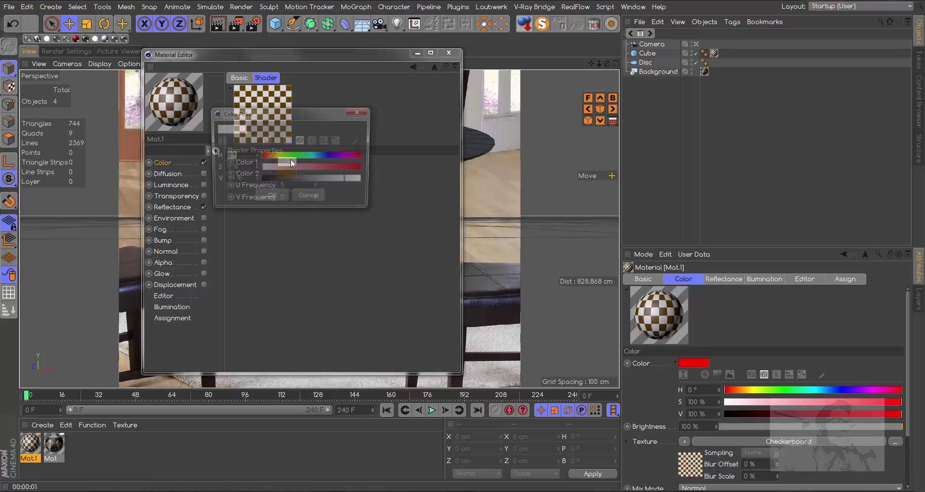
left_click(320, 198)
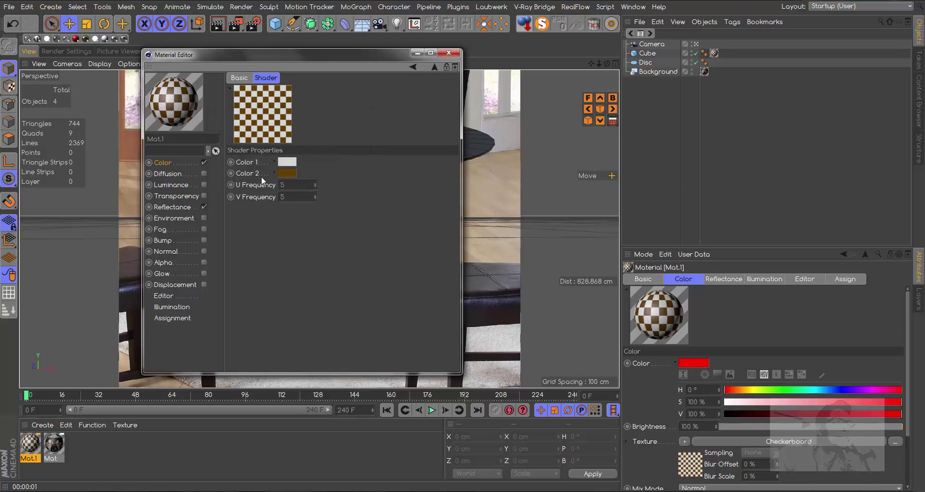
left_click(449, 52)
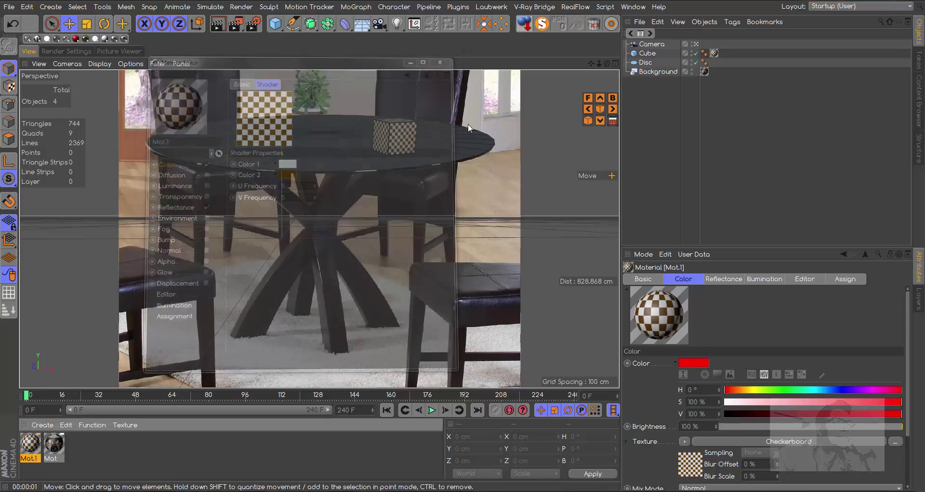
Compare the table top with the Disc disabled and enabled, and create a Shadow Catcher material.
left_click(696, 62)
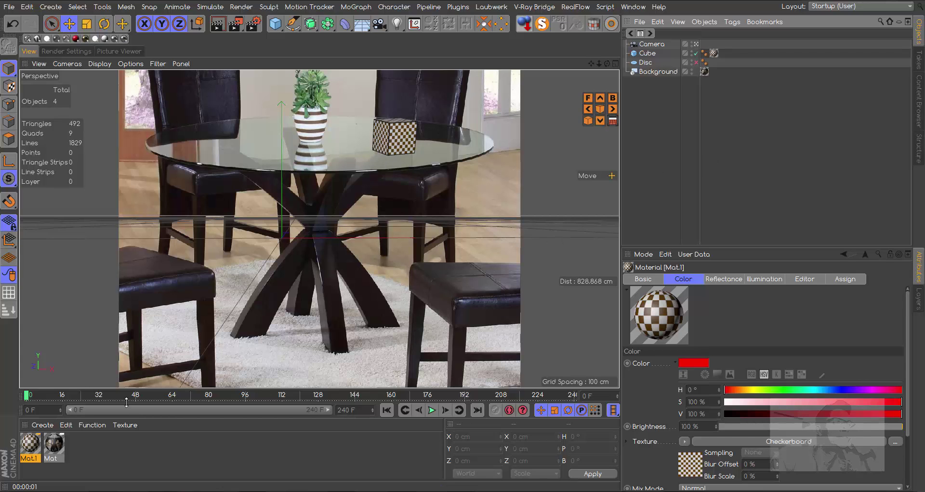
left_click(696, 62)
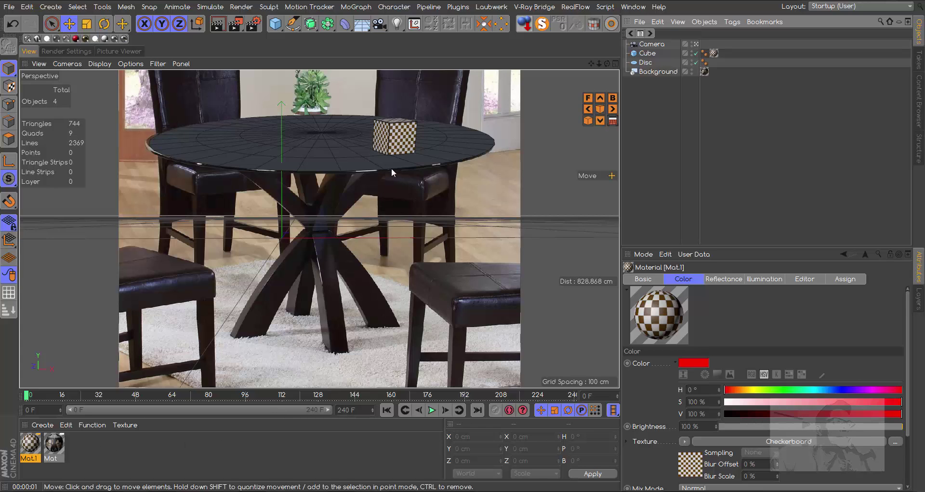
left_click(44, 426)
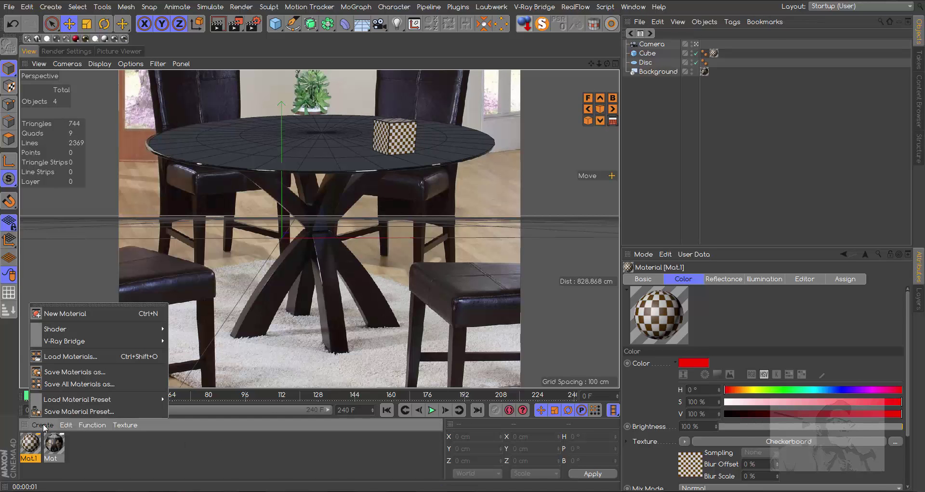
mouse_move(57, 329)
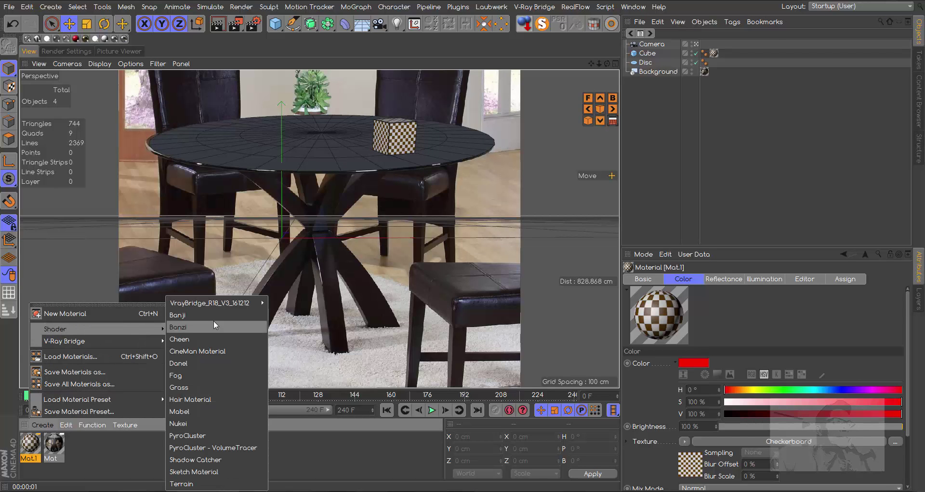
left_click(205, 459)
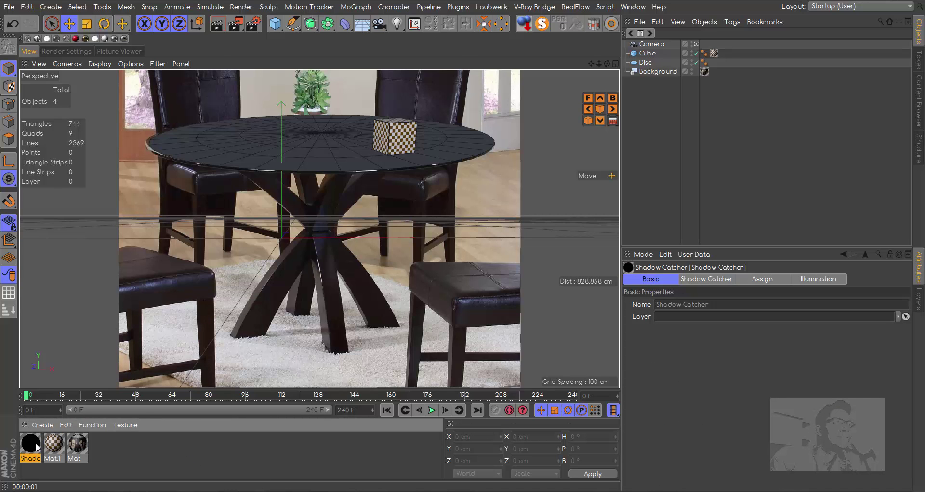
Disable Catch Shadows and enable Catch Reflections in the Shadow Catcher material.
double_click(36, 443)
left_click_drag(325, 58, 551, 67)
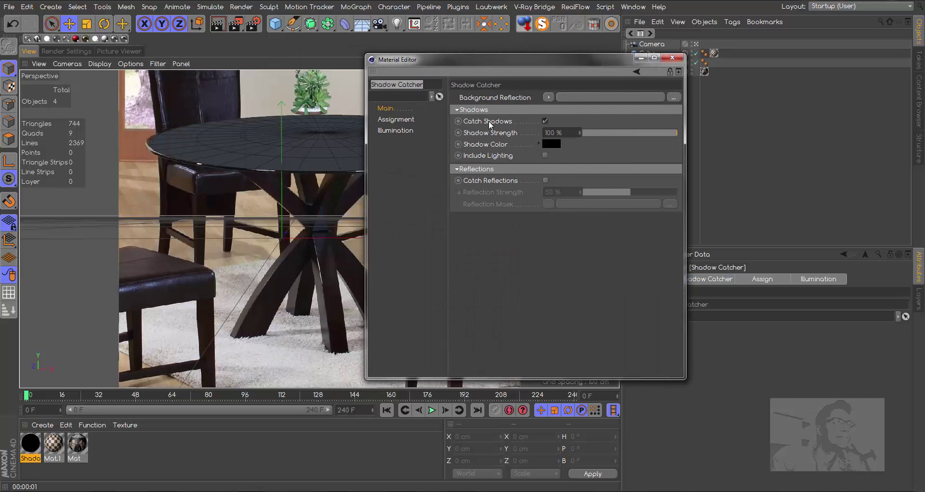
left_click(545, 121)
left_click(546, 121)
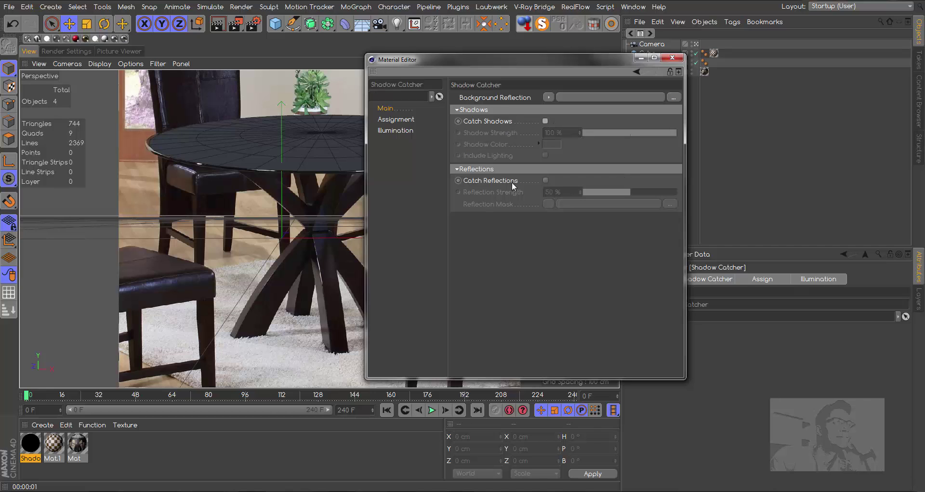
left_click(546, 180)
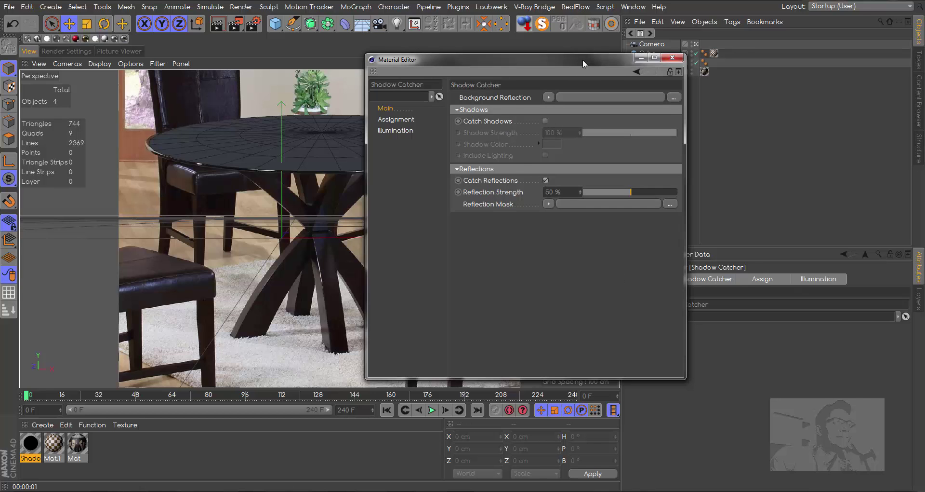
left_click_drag(583, 60, 743, 144)
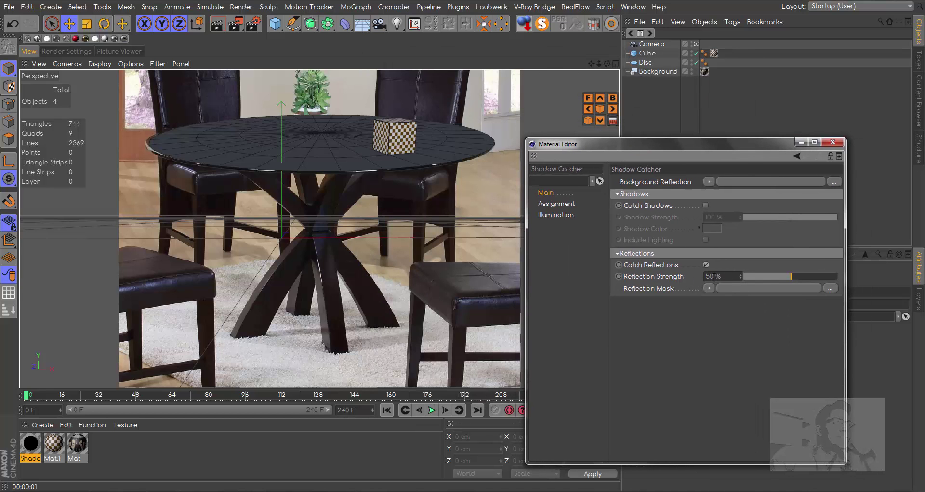
Apply the Shadow Catcher material to the Disc and render the view to preview the cube's reflection on the table.
left_click(696, 63)
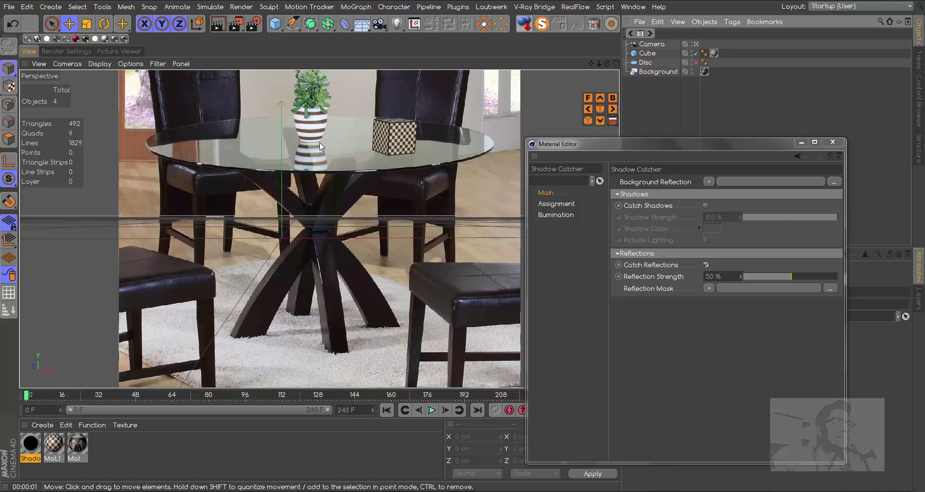
left_click(833, 142)
left_click_drag(29, 447, 646, 63)
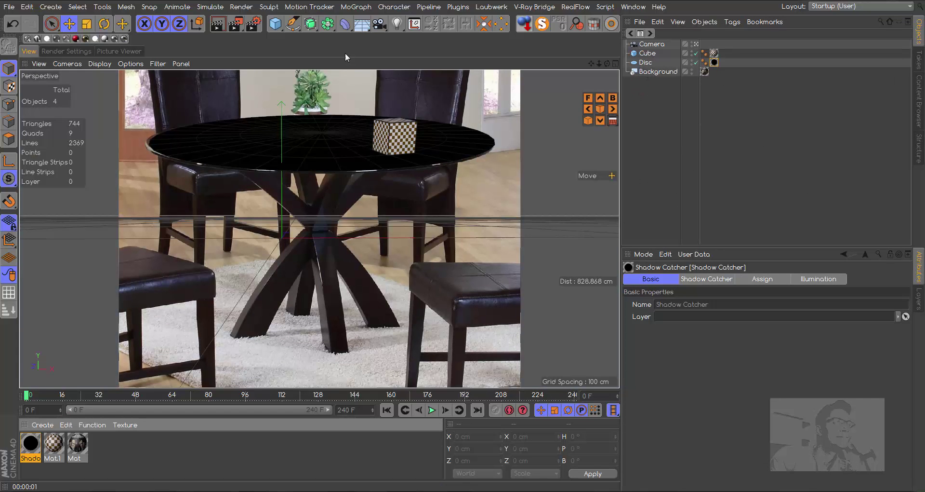
left_click(216, 25)
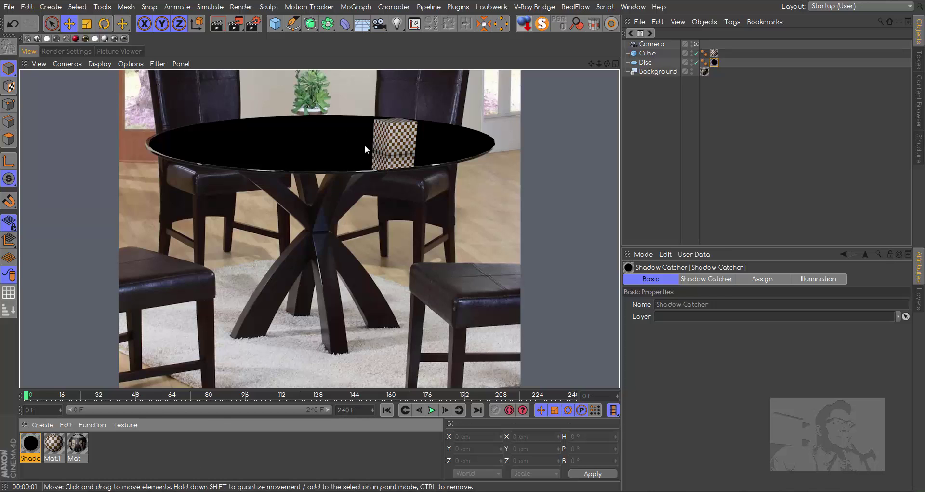
Review the file path, PNG format and alpha channel options in the Save render settings.
left_click(77, 51)
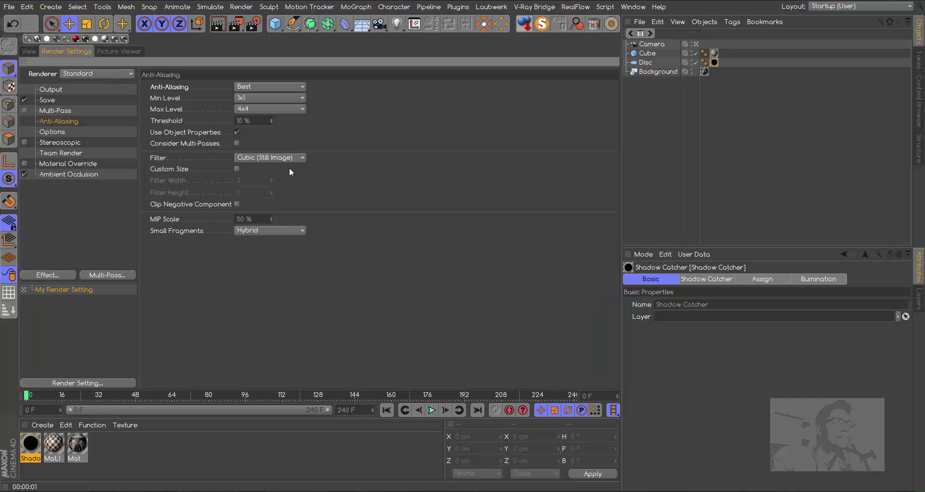
left_click(49, 103)
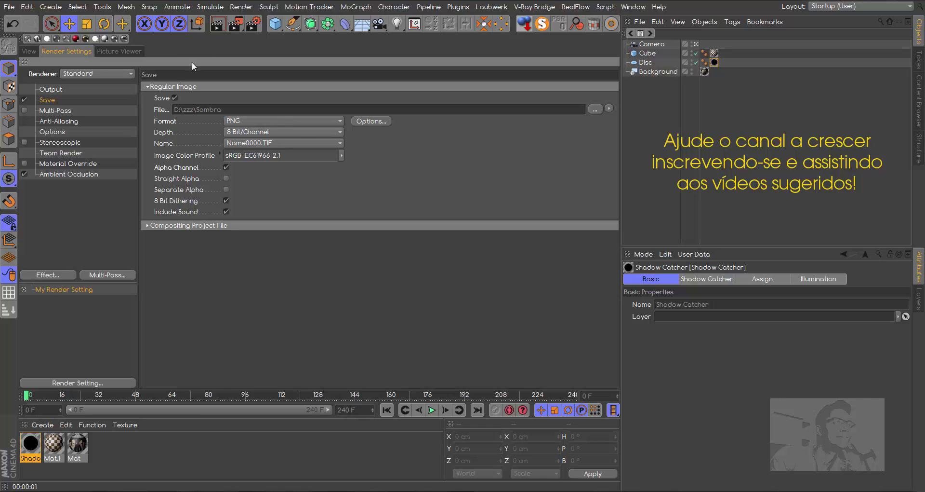
left_click(237, 25)
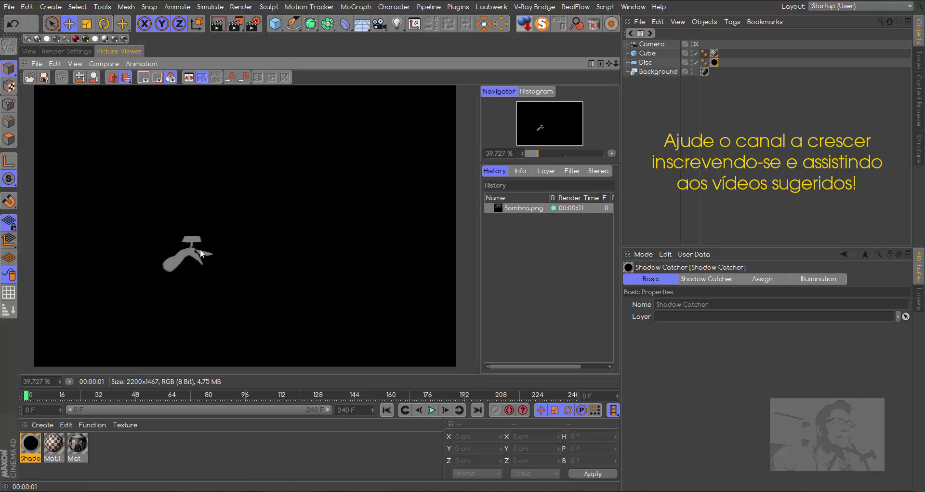
left_click(239, 27)
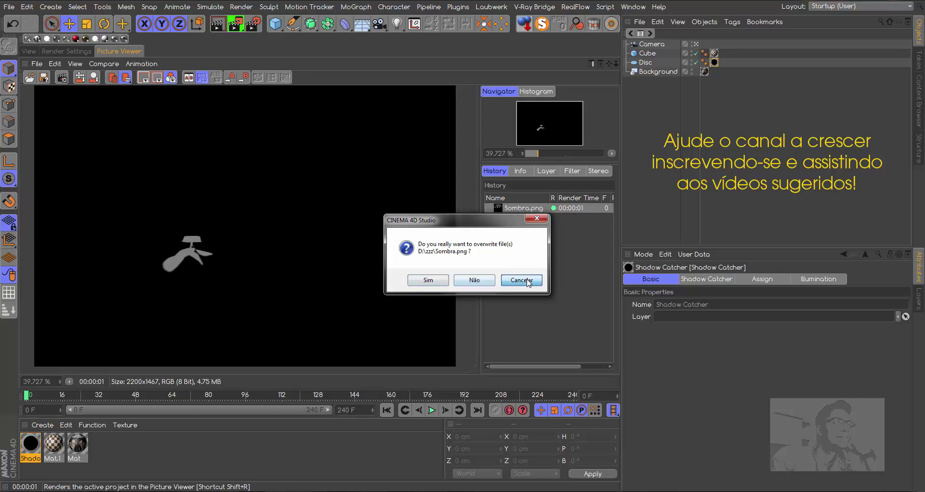
left_click(528, 283)
Set the render's output file to Cubo Reflexo in the D:\zzz folder.
left_click(67, 52)
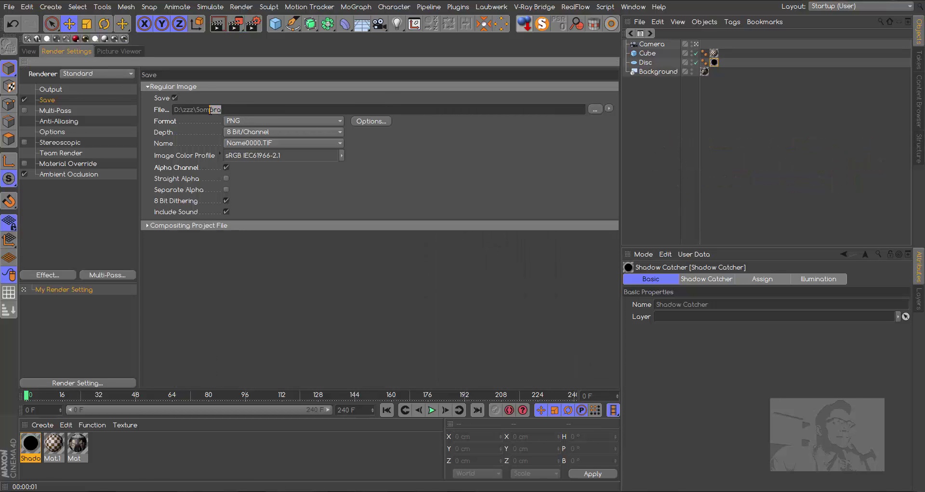
key("shift+Left")
key("shift+Left")
key("shift+Left")
type("Cubo Reflexo")
left_click(597, 108)
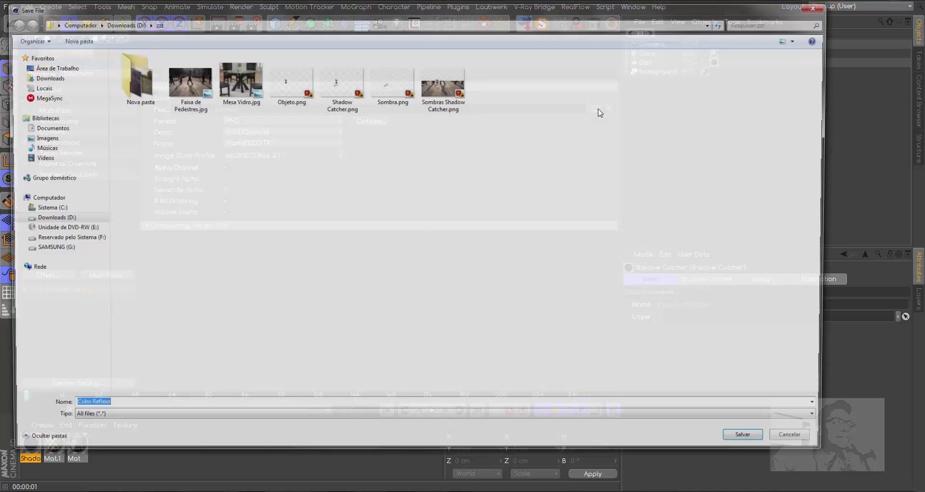
left_click(752, 442)
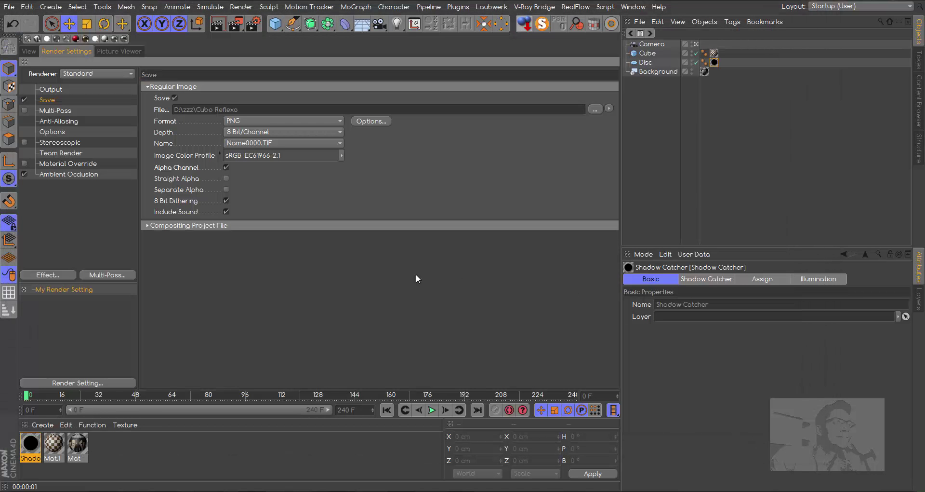
Render the scene to the Picture Viewer and show the rendered image's layers.
left_click(242, 28)
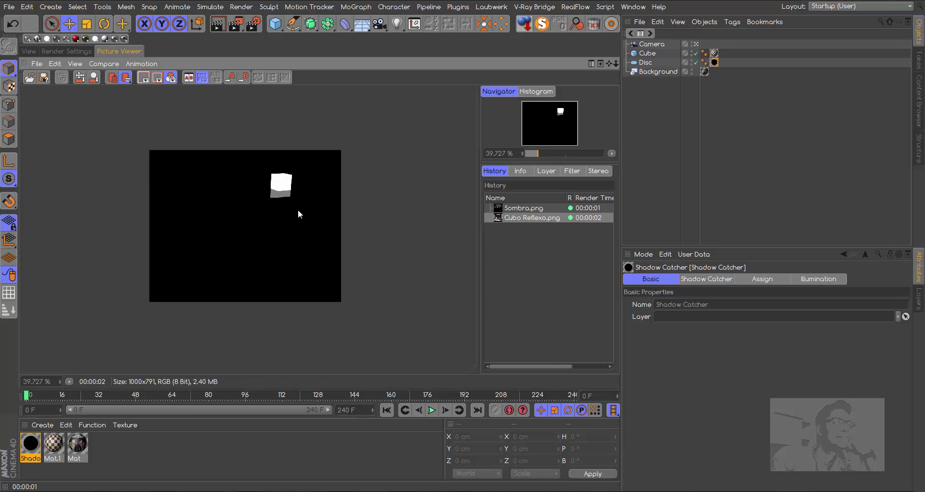
left_click(554, 170)
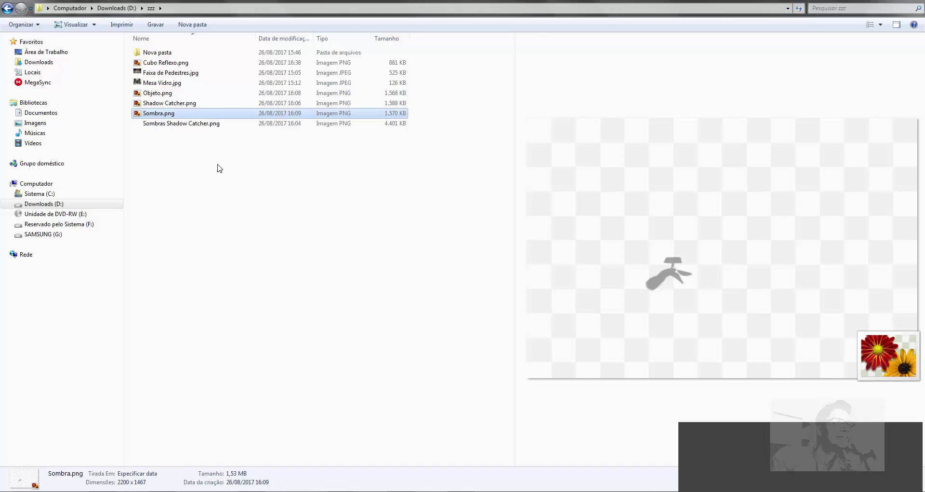
Switch to the zzz folder and place Cubo Reflexo.png over the Mesa Vidro.jpg photo in Photoshop.
left_click(162, 96)
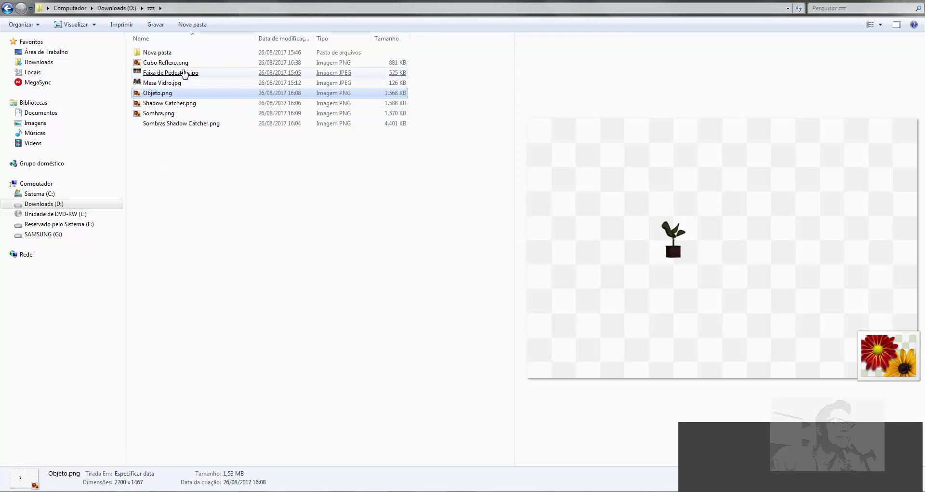
mouse_move(169, 66)
left_click_drag(168, 66, 374, 180)
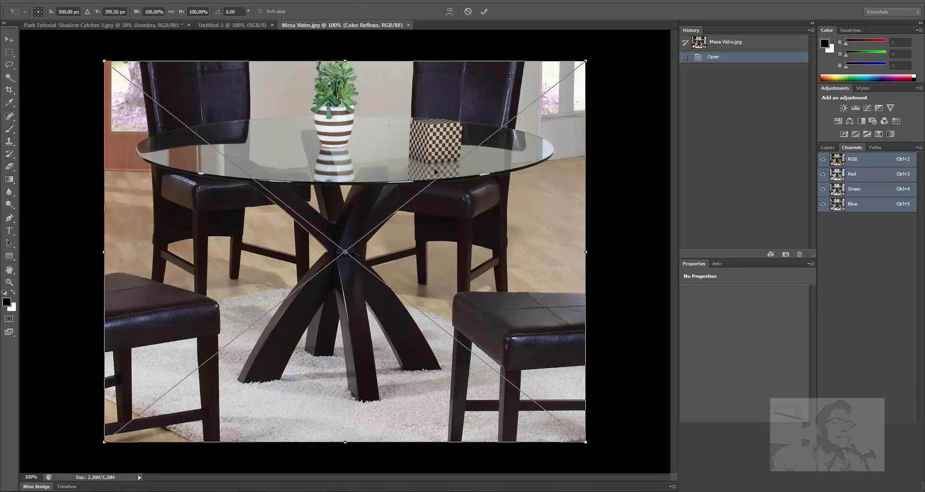
right_click(125, 86)
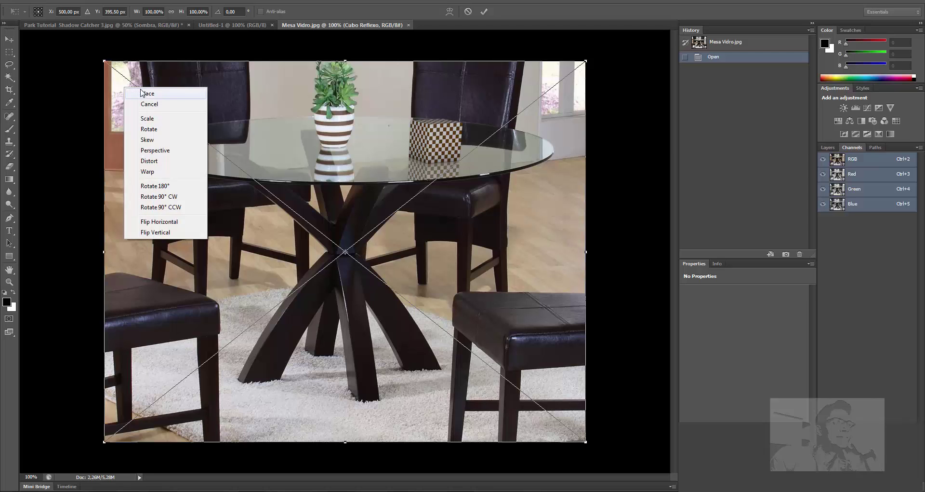
left_click(147, 94)
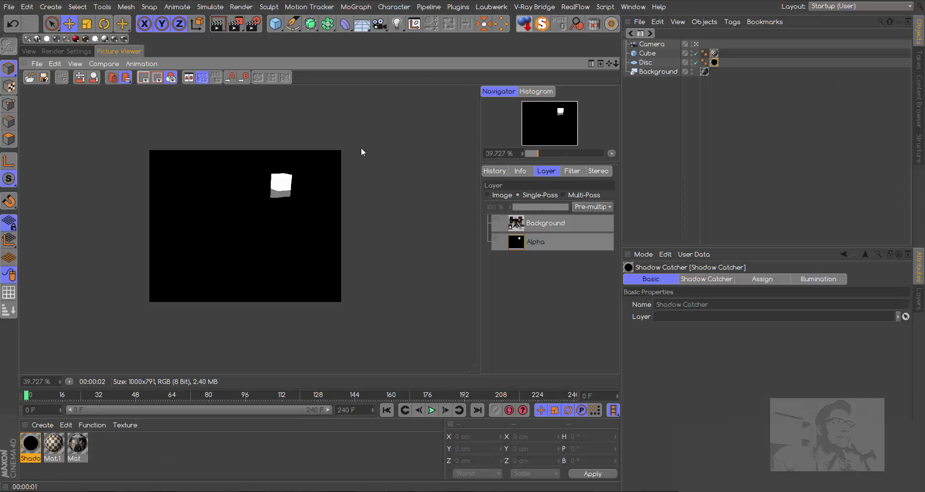
Return to Cinema 4D and enable Catch Shadows alongside Catch Reflections in the Shadow Catcher material.
left_click(30, 51)
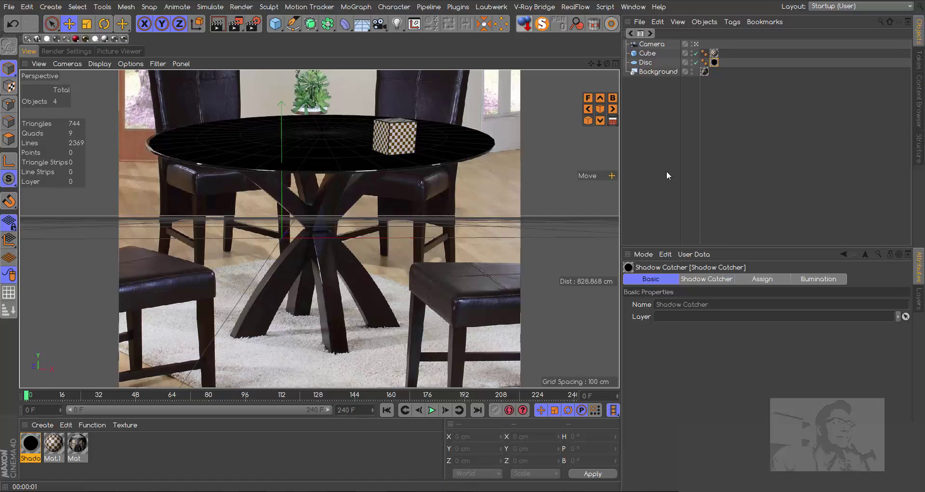
double_click(30, 443)
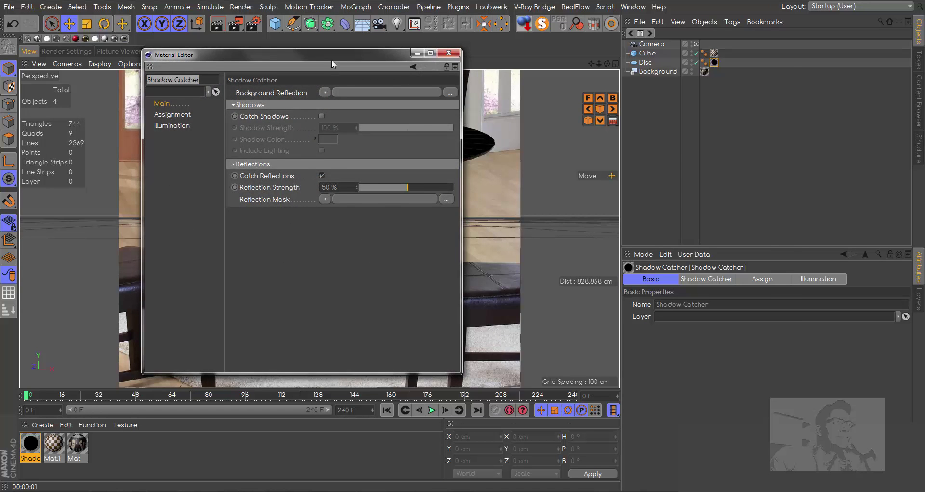
left_click_drag(331, 59, 662, 92)
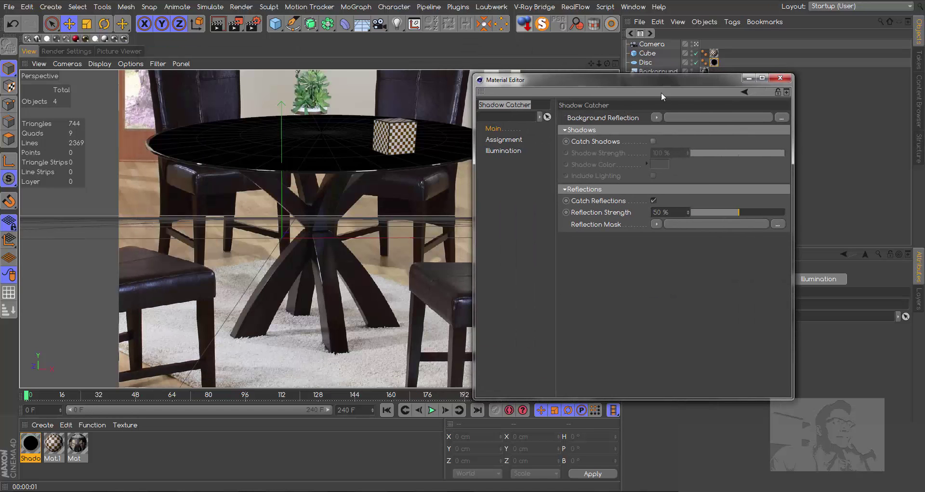
left_click(655, 141)
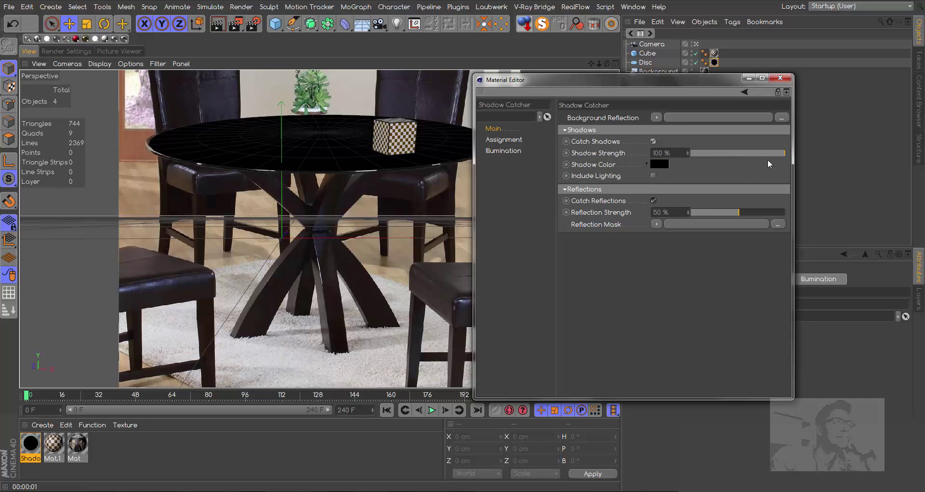
left_click(789, 78)
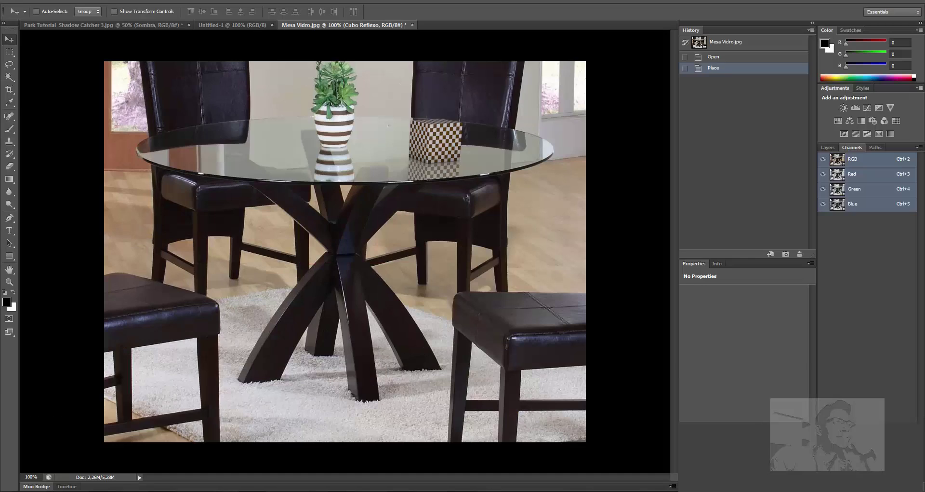